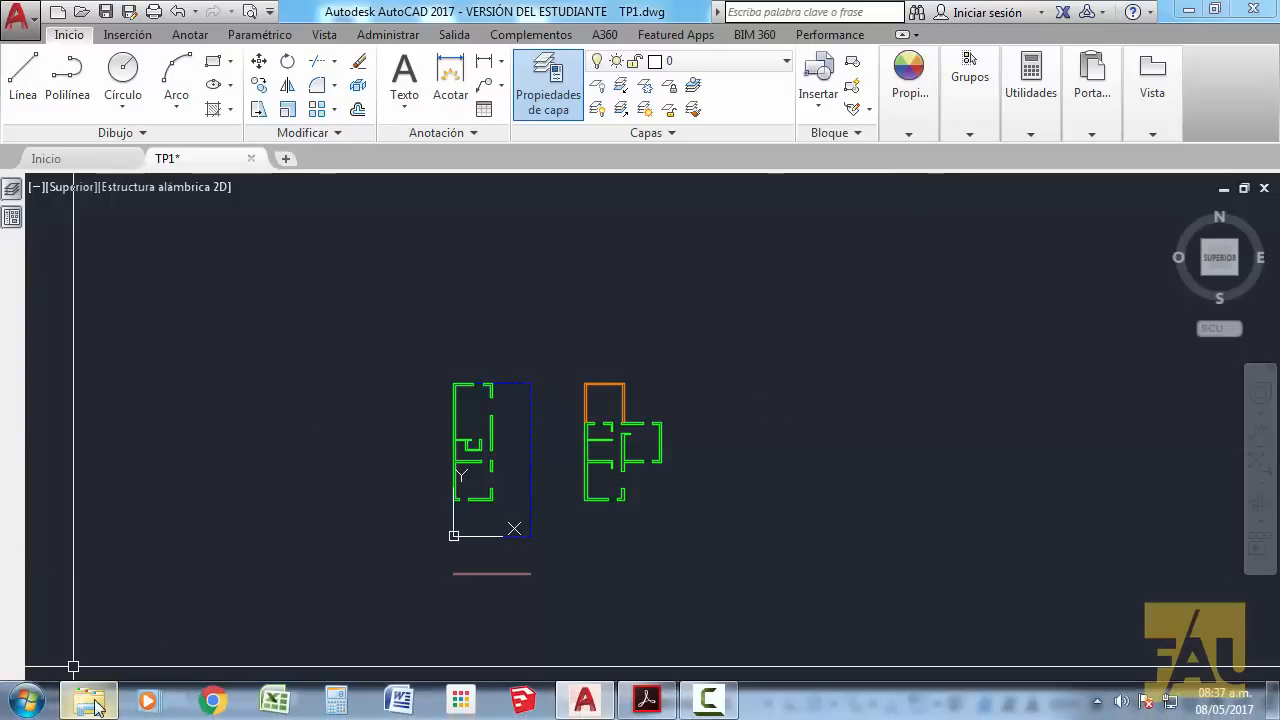
# Switch to Windows Explorer and open the Planos 2D folder inside TD1-2017 > Ejemplo de clases.
pyautogui.click(97, 704)
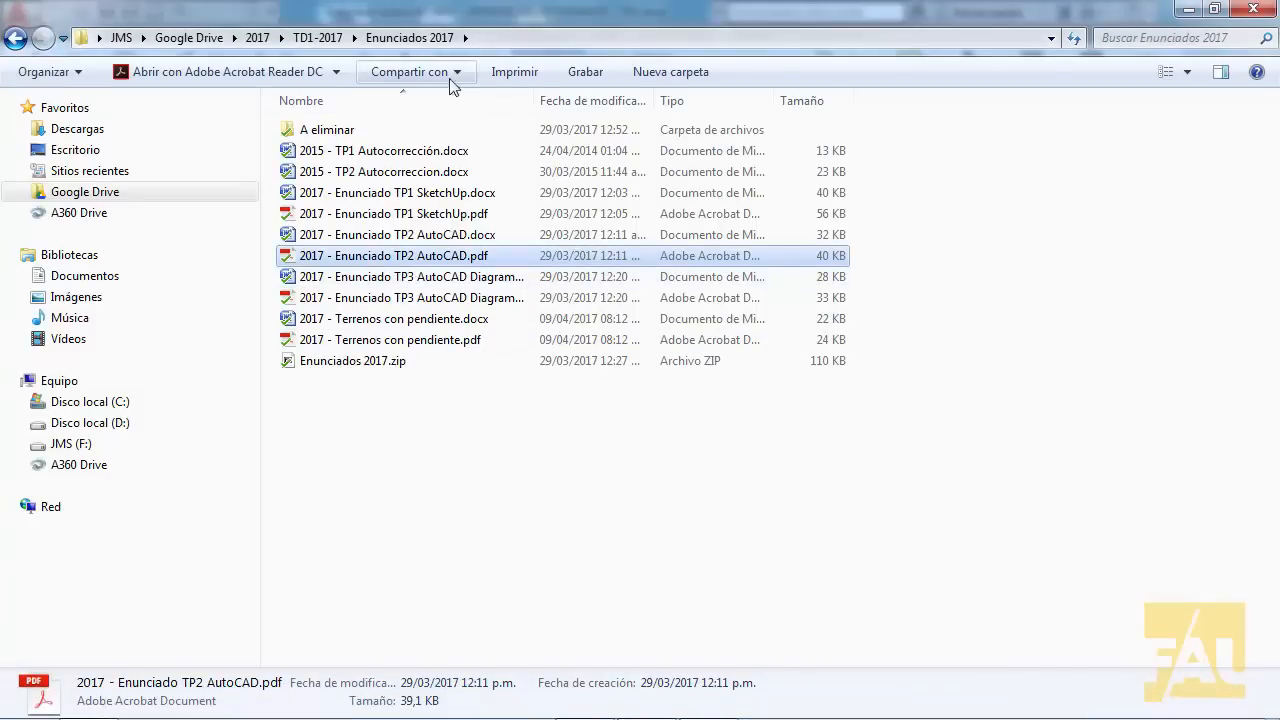
pyautogui.click(355, 37)
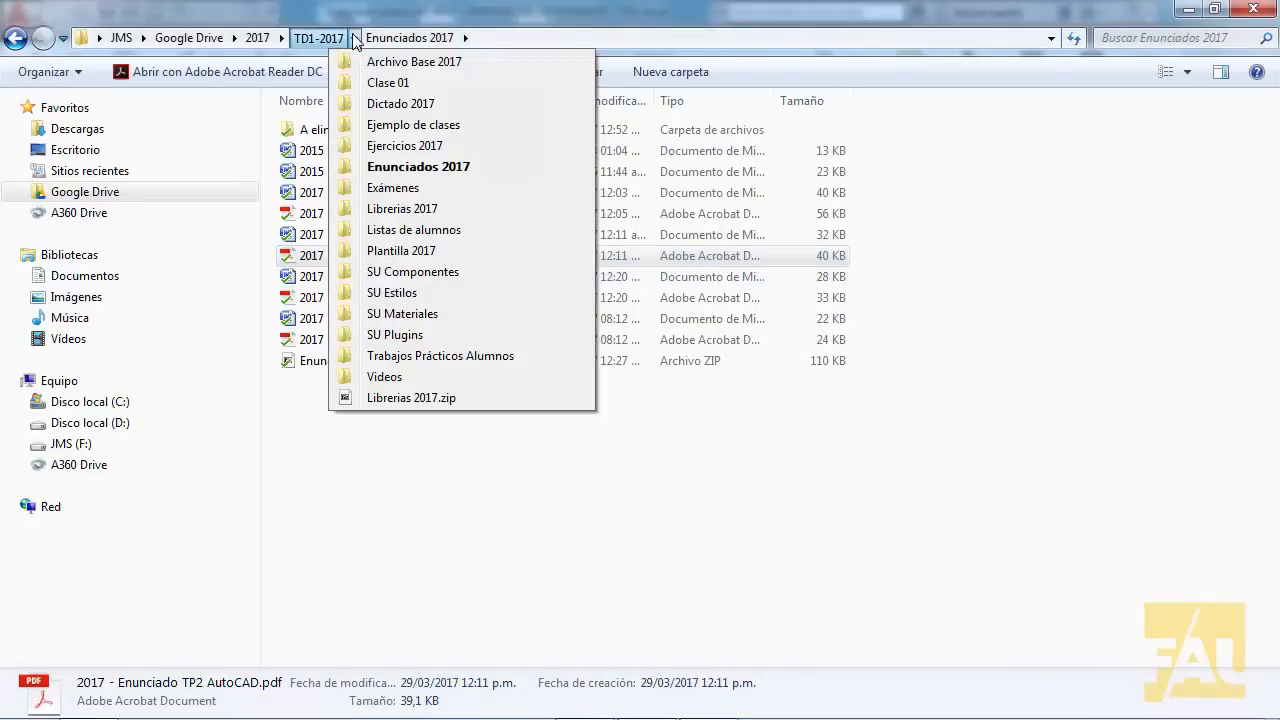
pyautogui.moveTo(355, 37)
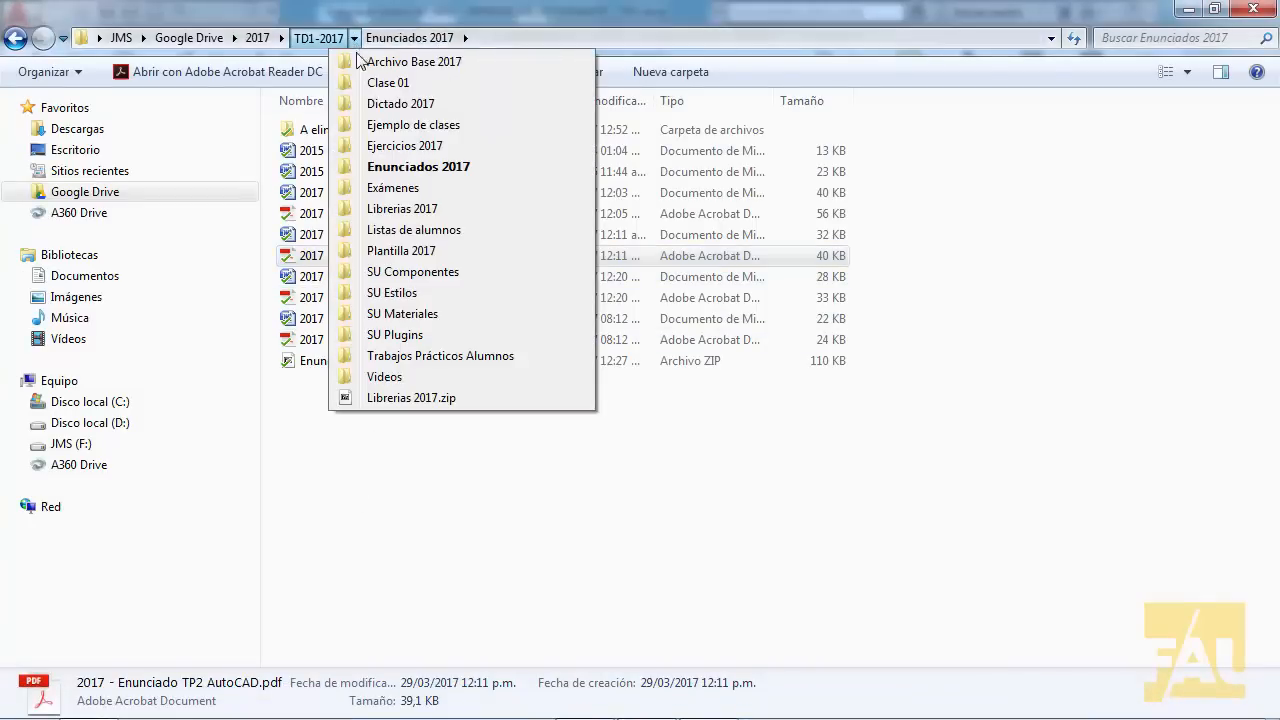
pyautogui.click(370, 124)
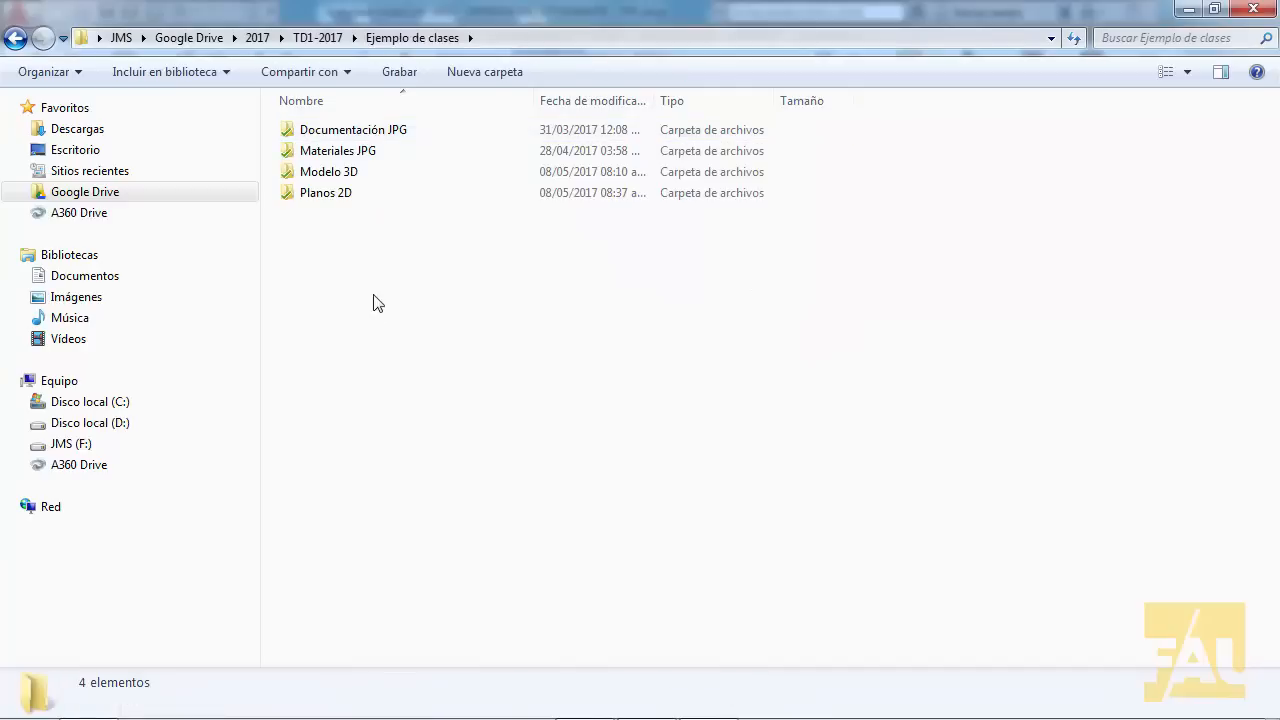
pyautogui.doubleClick(351, 195)
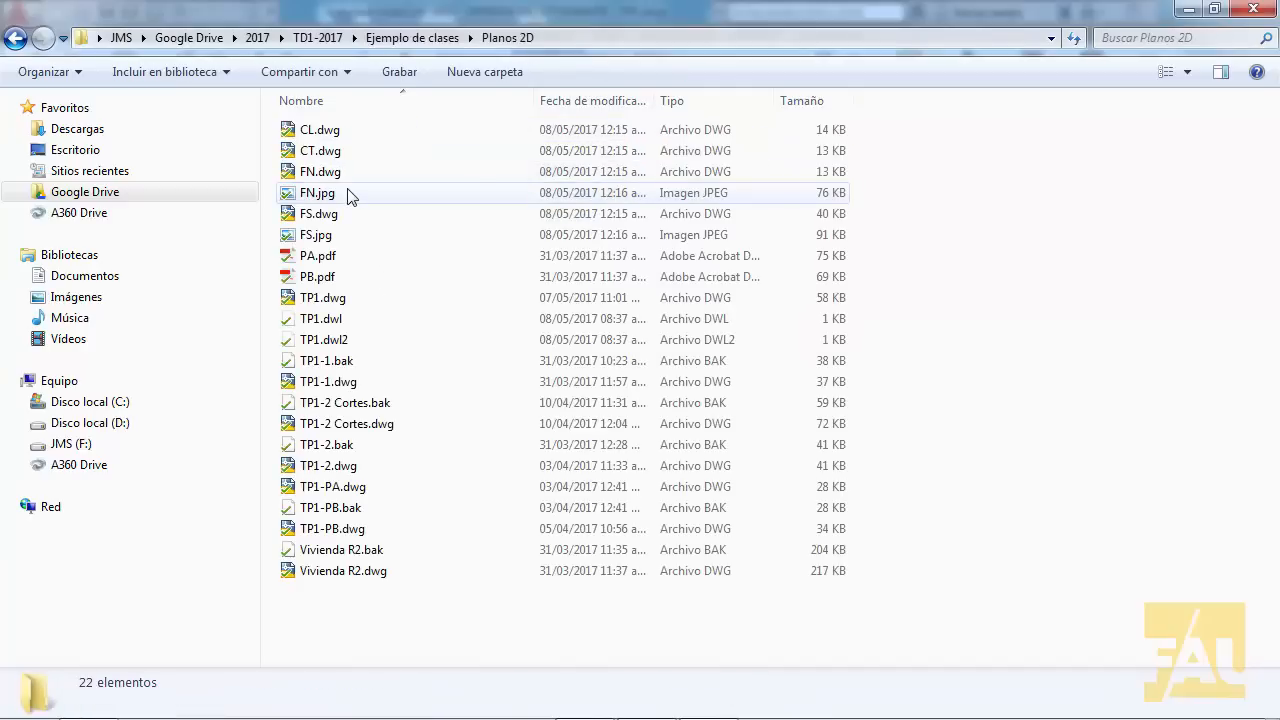
# Look over the section and facade drawings CL.dwg, CT.dwg, FN.dwg and FS.dwg in the folder.
pyautogui.click(355, 132)
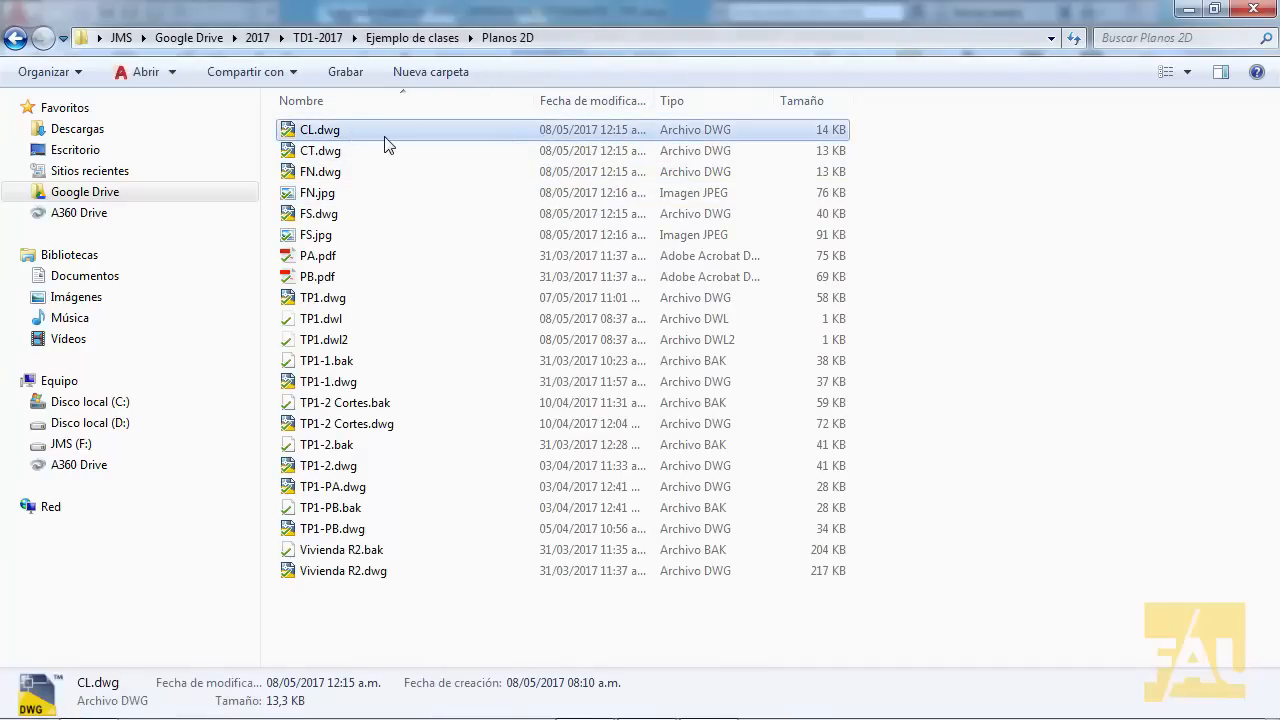
pyautogui.click(368, 155)
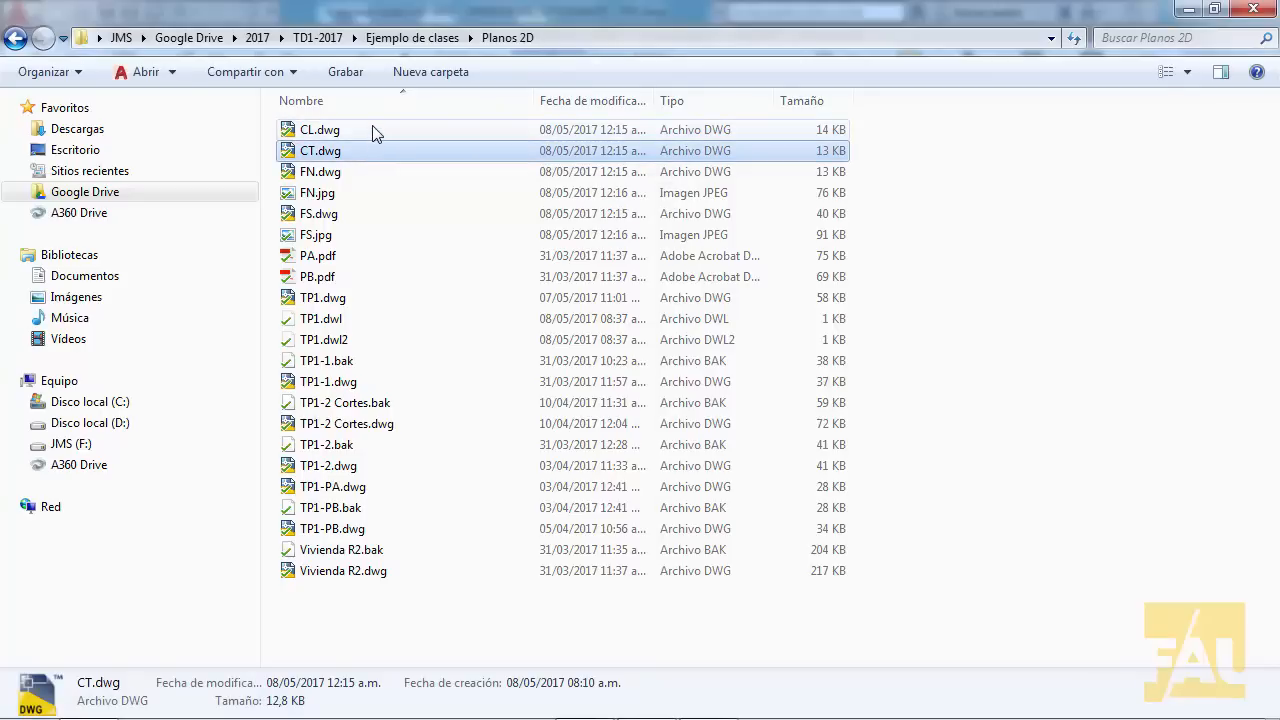
pyautogui.click(365, 178)
pyautogui.click(364, 210)
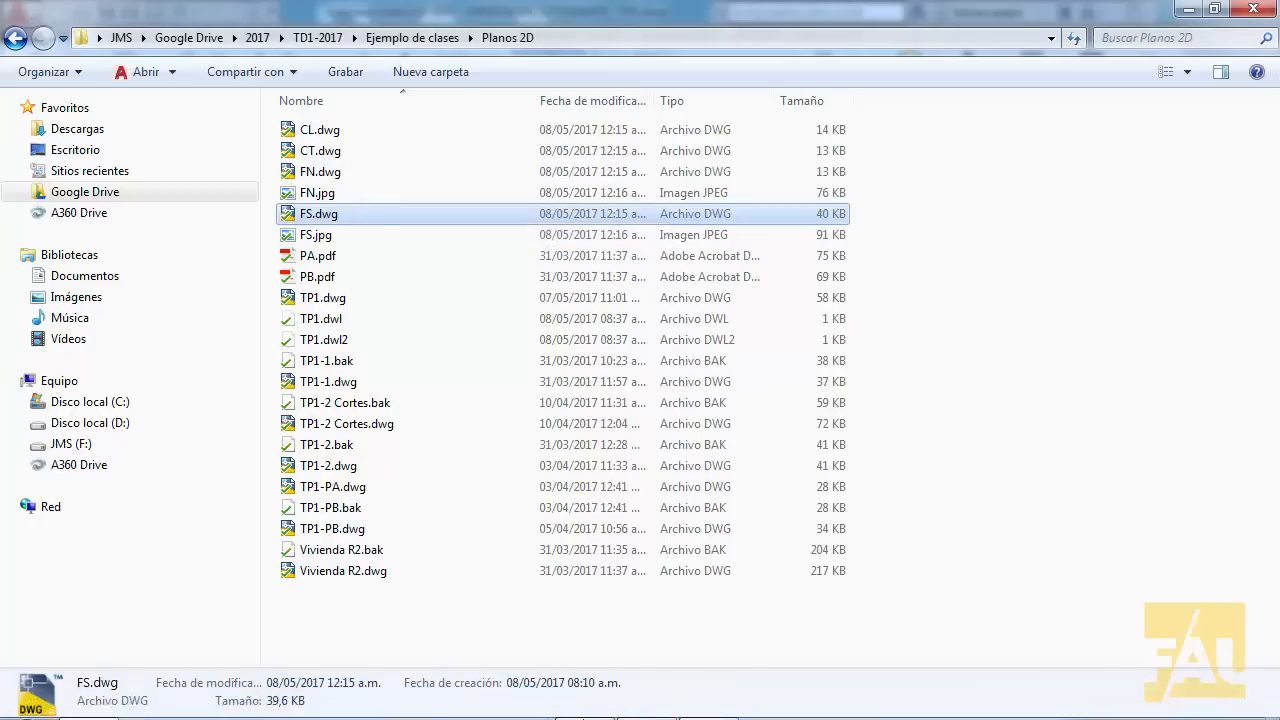
# Return to TP1.dwg in AutoCAD and check its drawing units and insertion scale without changing them.
pyautogui.click(585, 707)
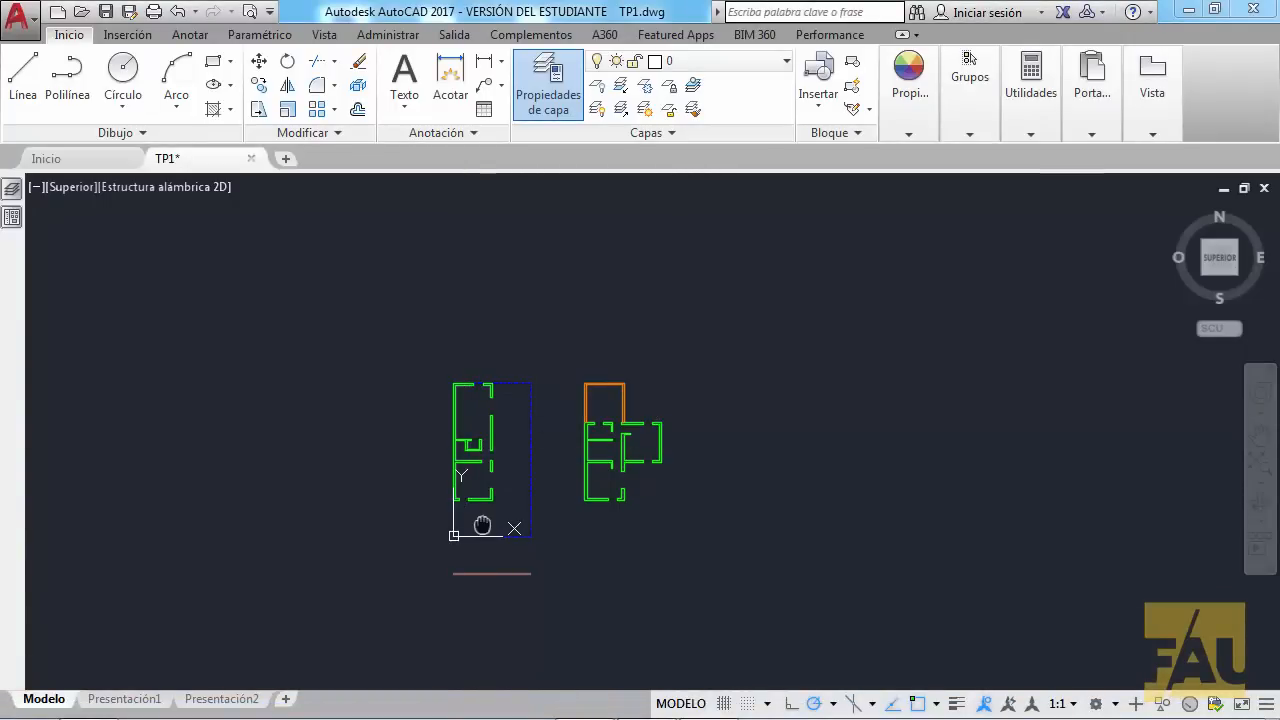
pyautogui.moveTo(482, 525); pyautogui.dragTo(486, 486, button='middle')
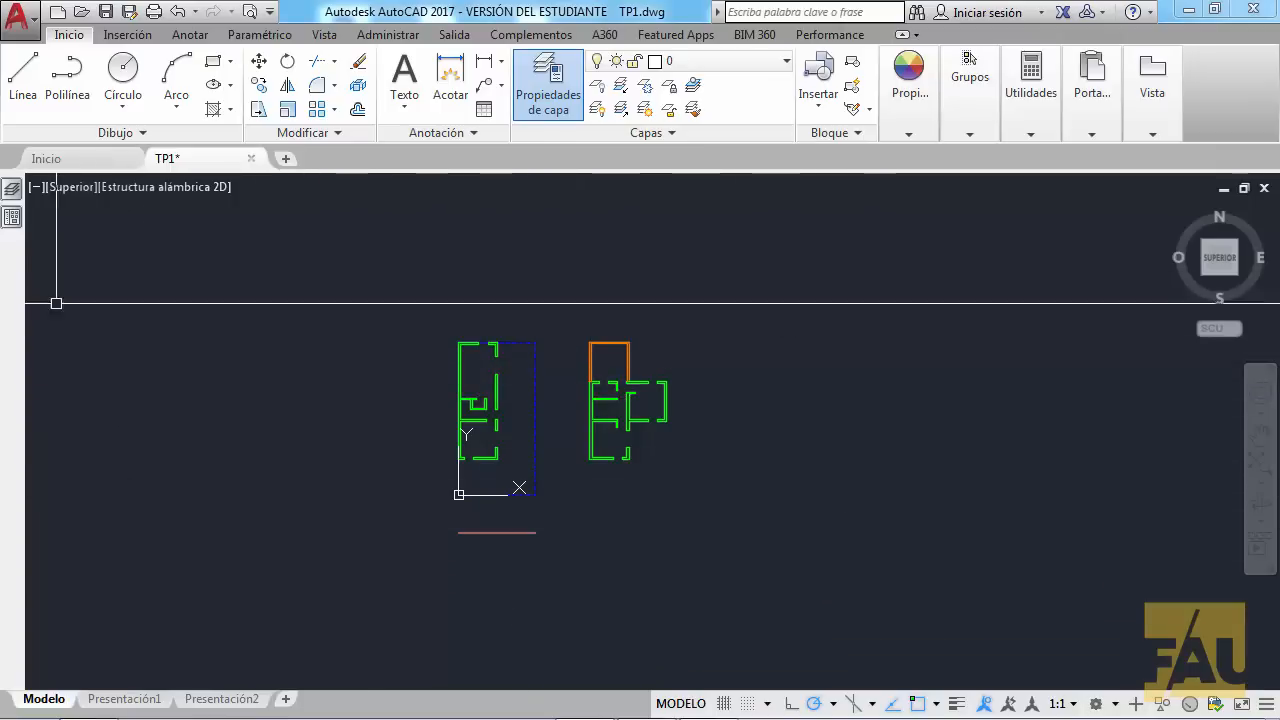
pyautogui.click(20, 16)
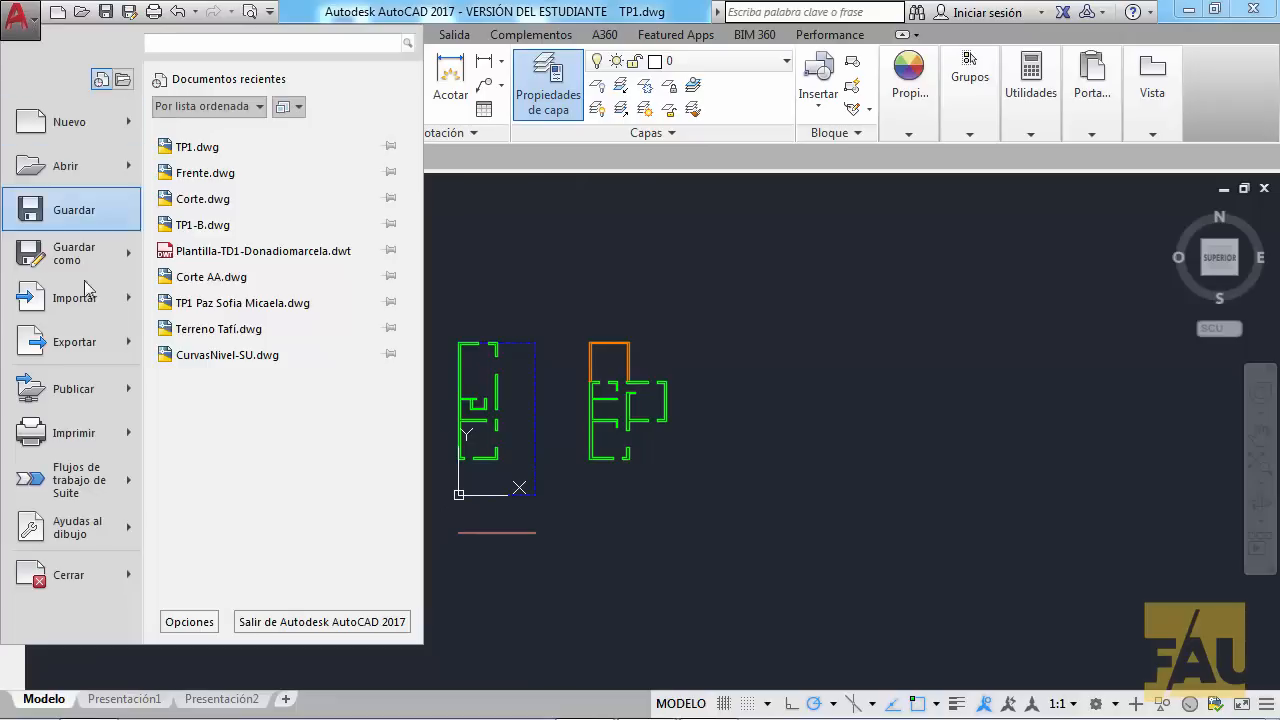
pyautogui.moveTo(125, 534)
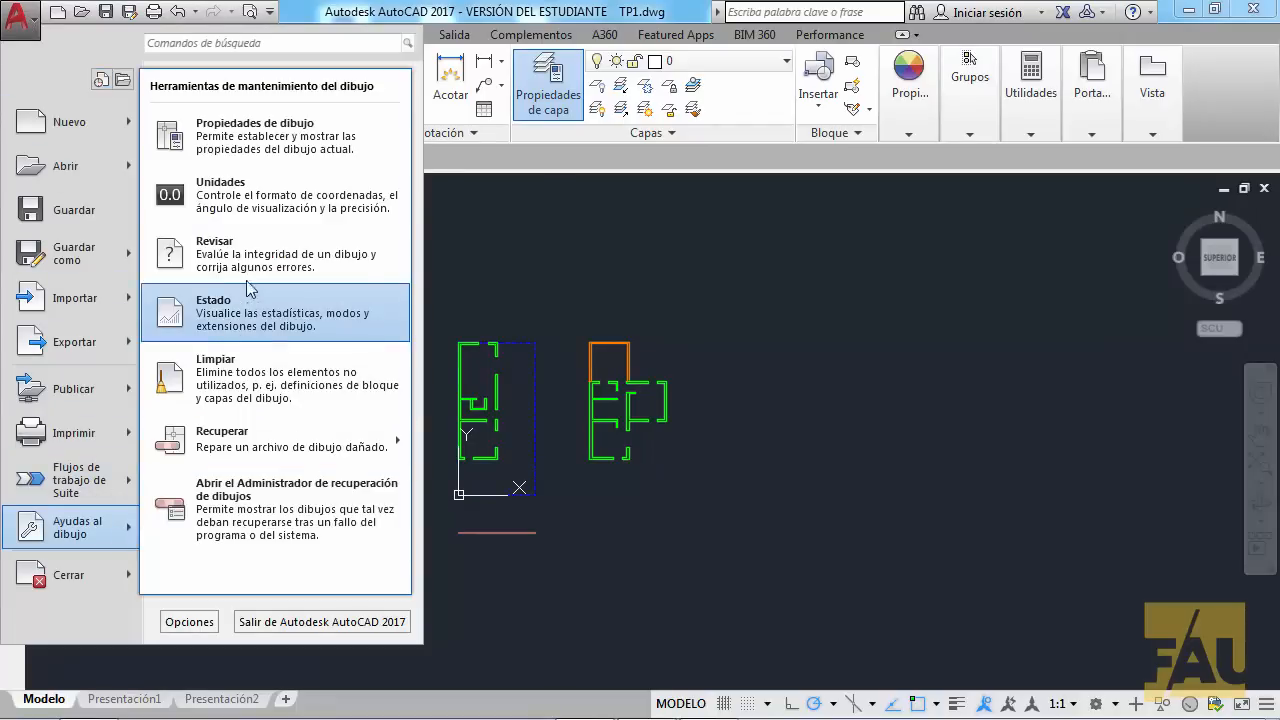
pyautogui.click(262, 213)
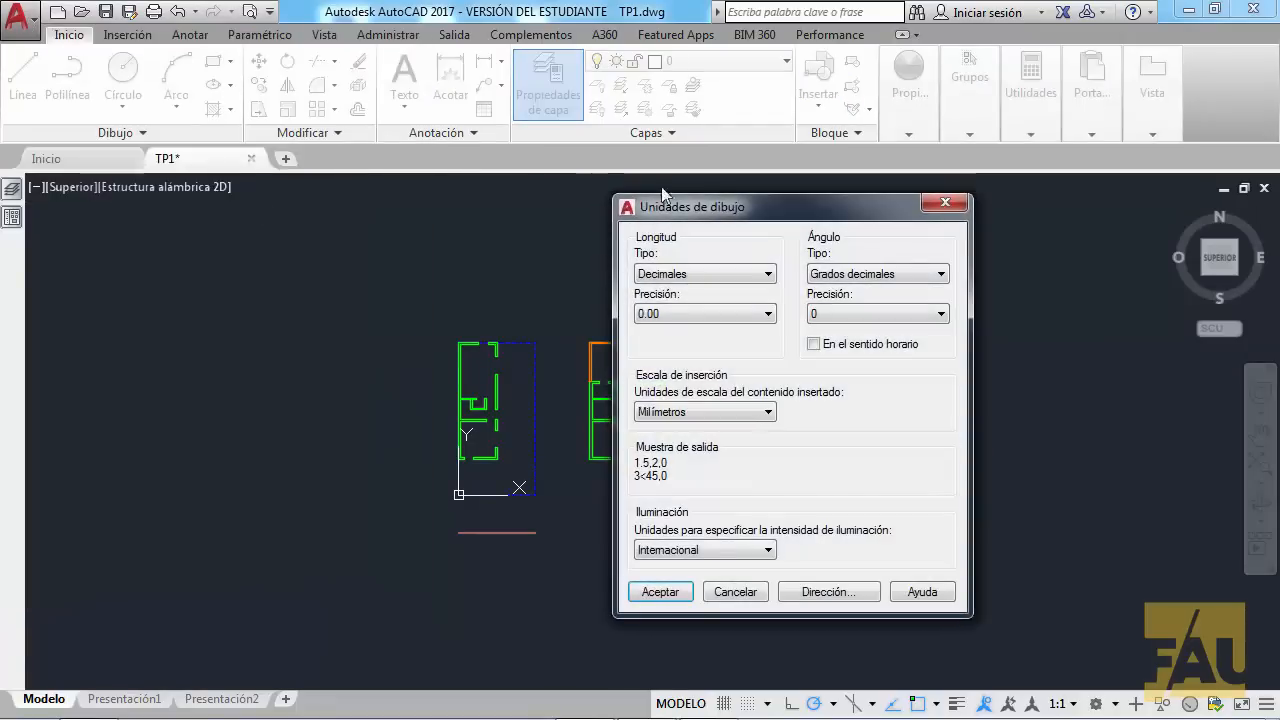
pyautogui.moveTo(791, 202); pyautogui.dragTo(535, 95)
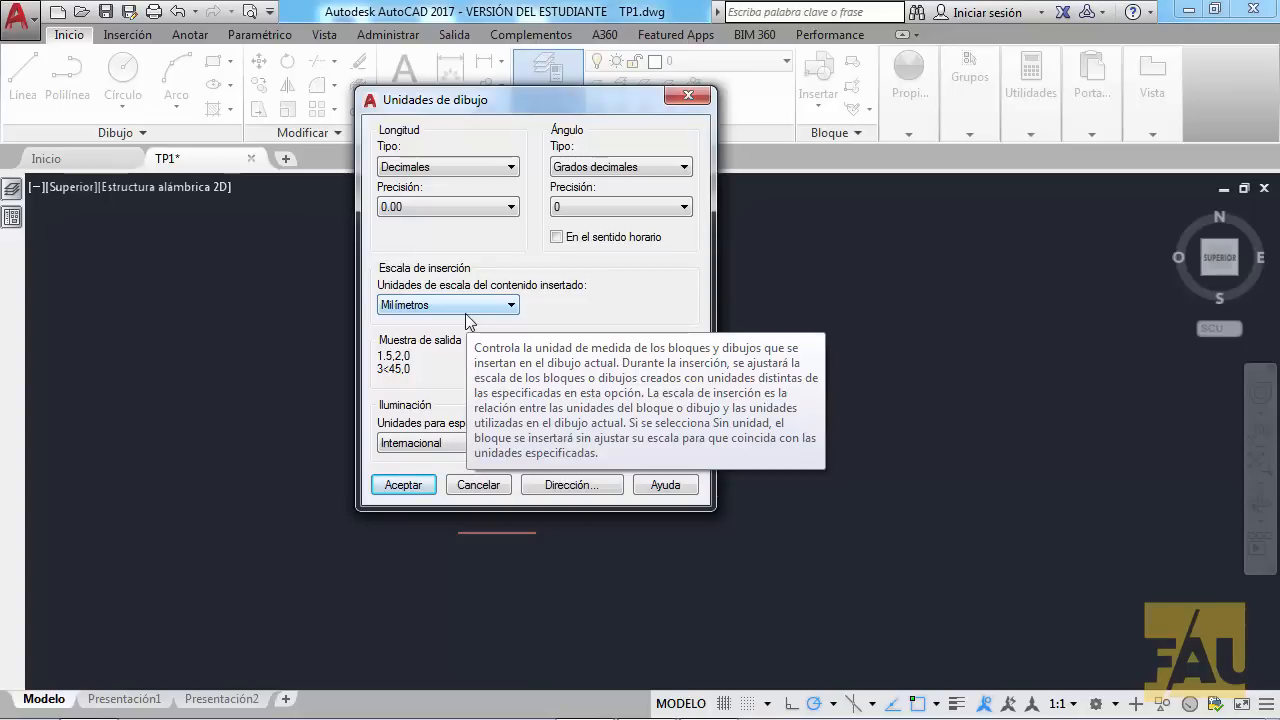
pyautogui.click(478, 485)
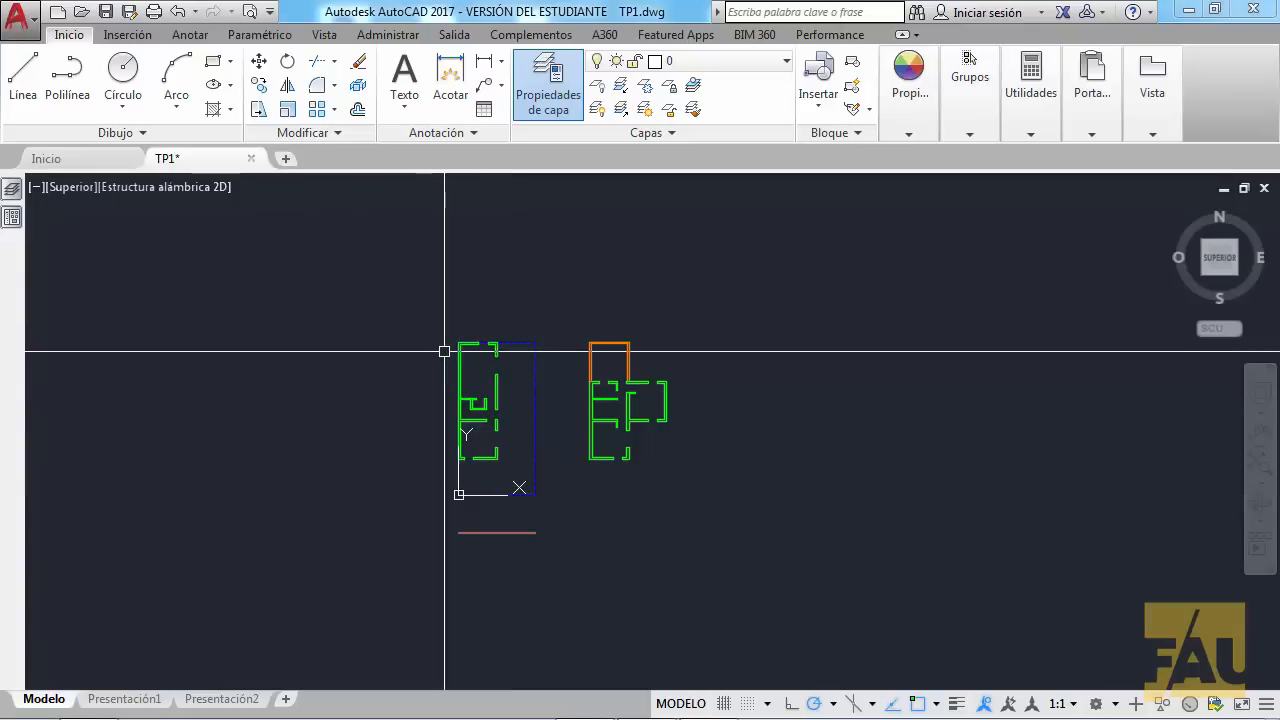
# Open CL.dwg from the Planos 2D folder, continuing despite its non-Autodesk origin.
pyautogui.click(90, 10)
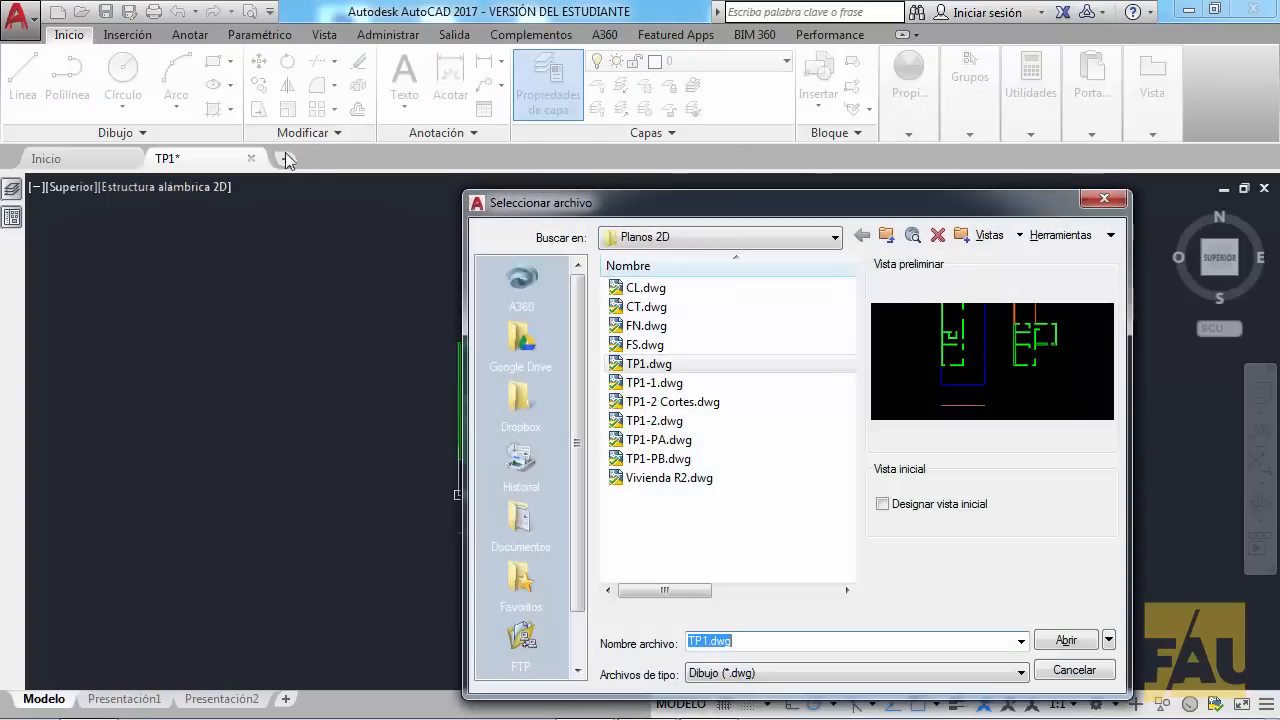
pyautogui.click(645, 288)
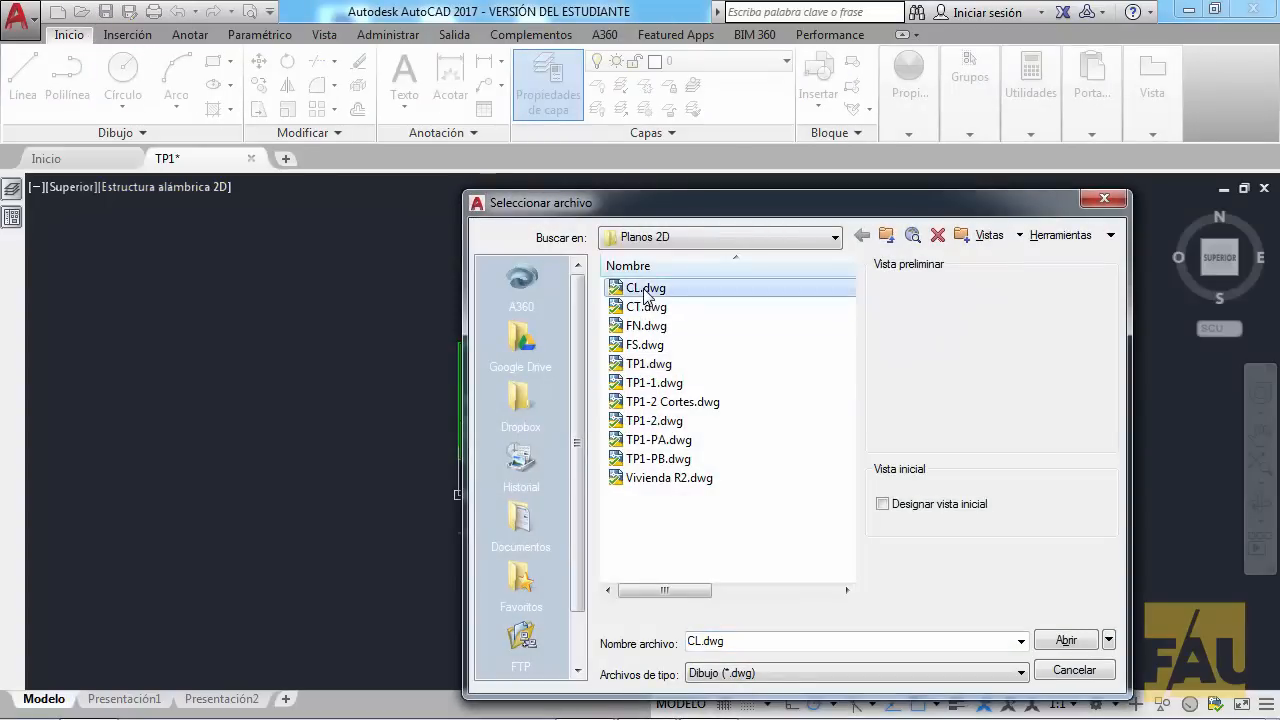
pyautogui.doubleClick(645, 289)
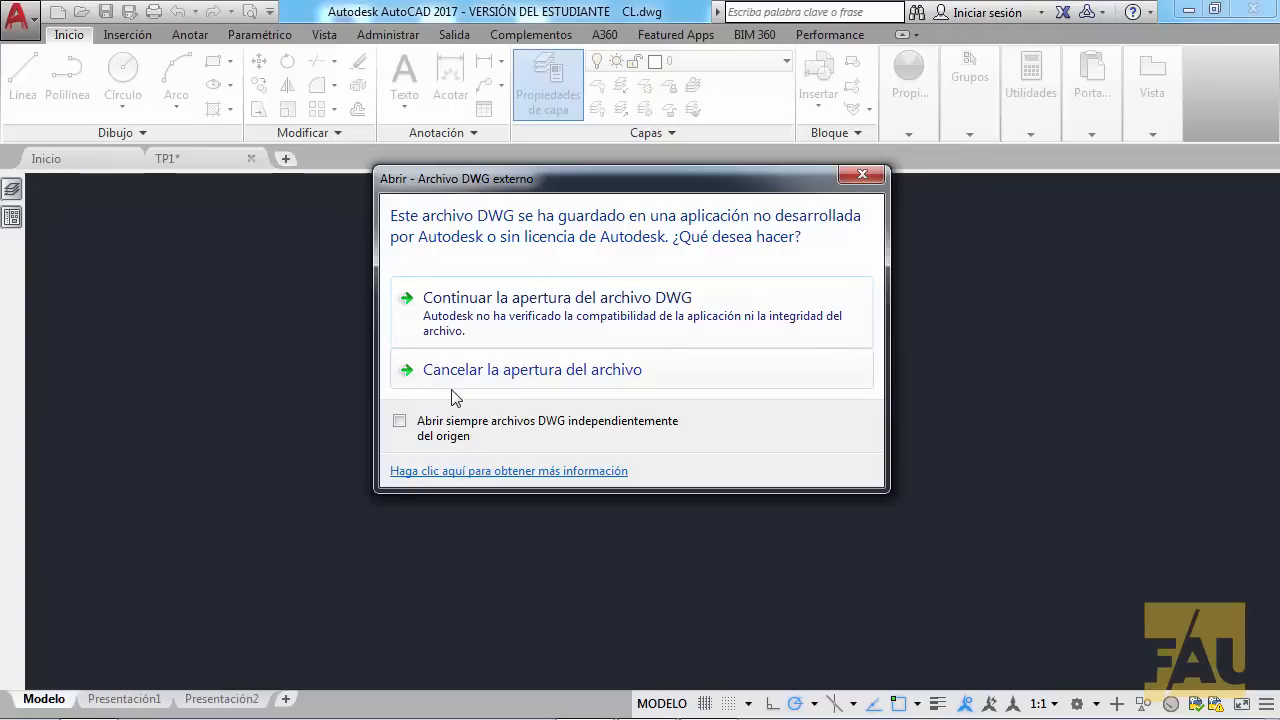
pyautogui.click(535, 308)
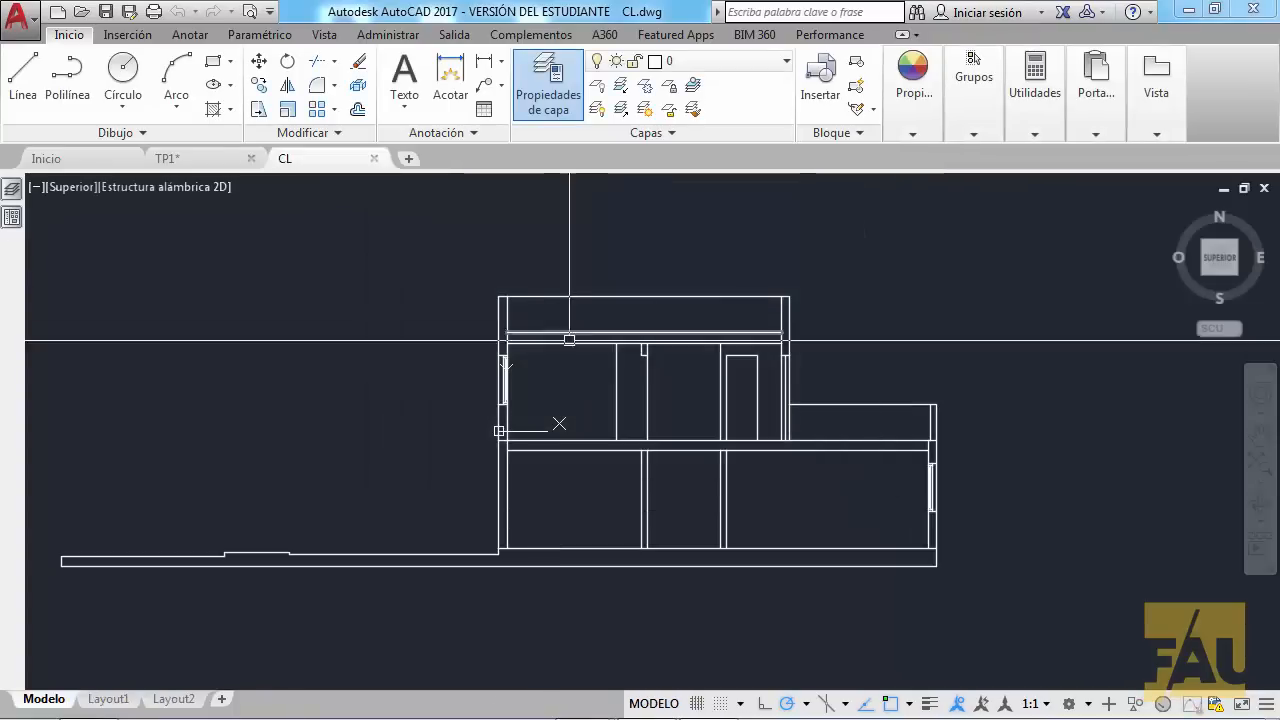
pyautogui.moveTo(585, 400)
pyautogui.mouseDown(button='middle')
pyautogui.moveTo(677, 329)
pyautogui.moveTo(660, 356)
pyautogui.mouseUp(button='middle')
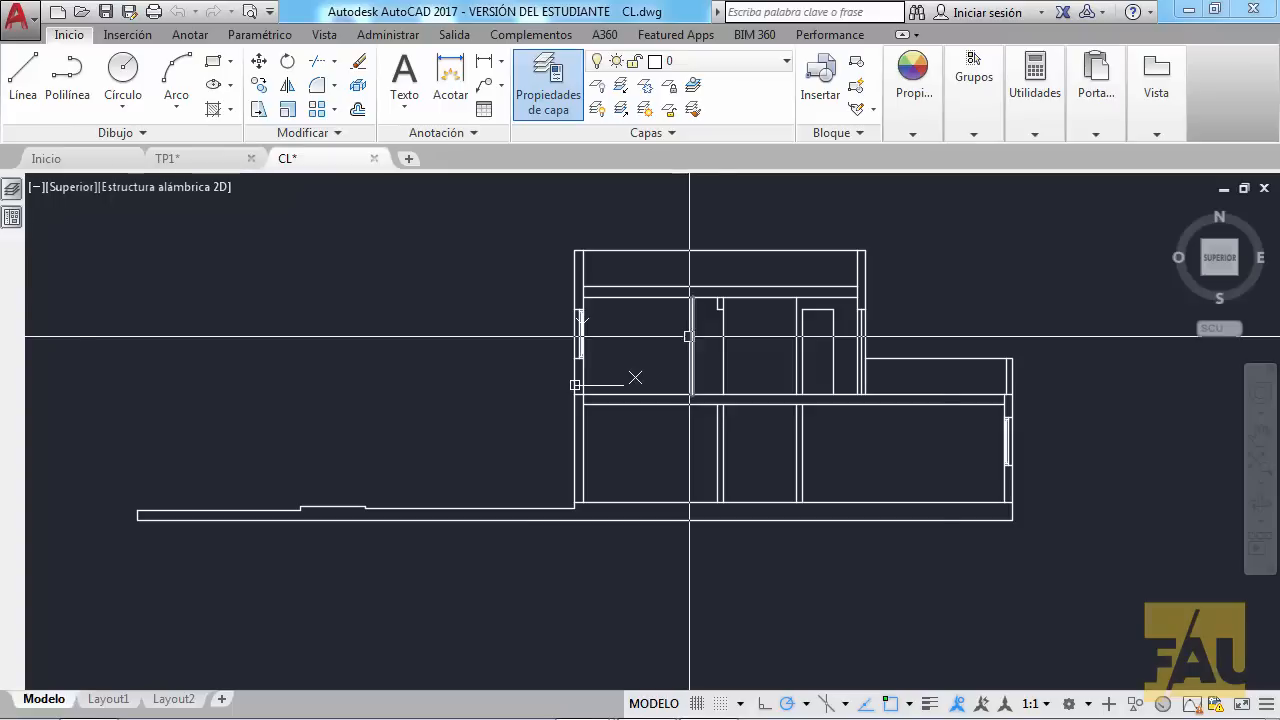
# Set the insertion scale units of CL.dwg to Milímetros and close the drawing with its changes saved.
pyautogui.click(36, 24)
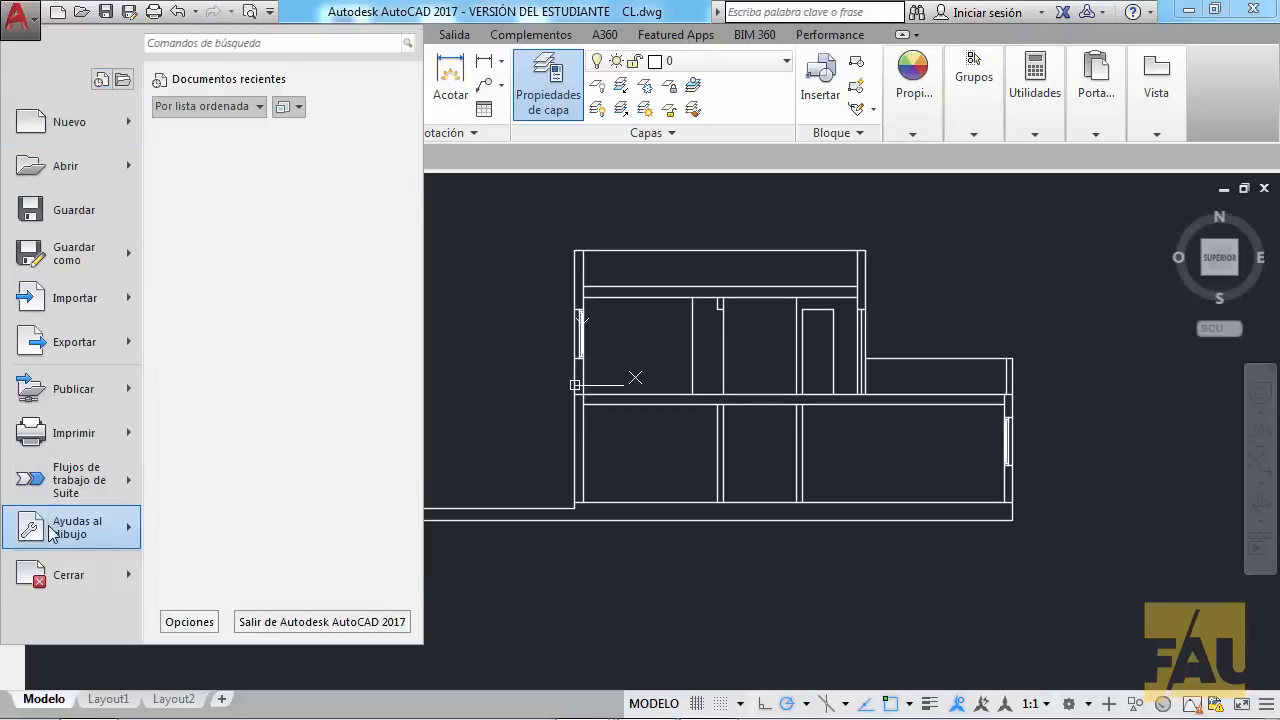
pyautogui.moveTo(52, 532)
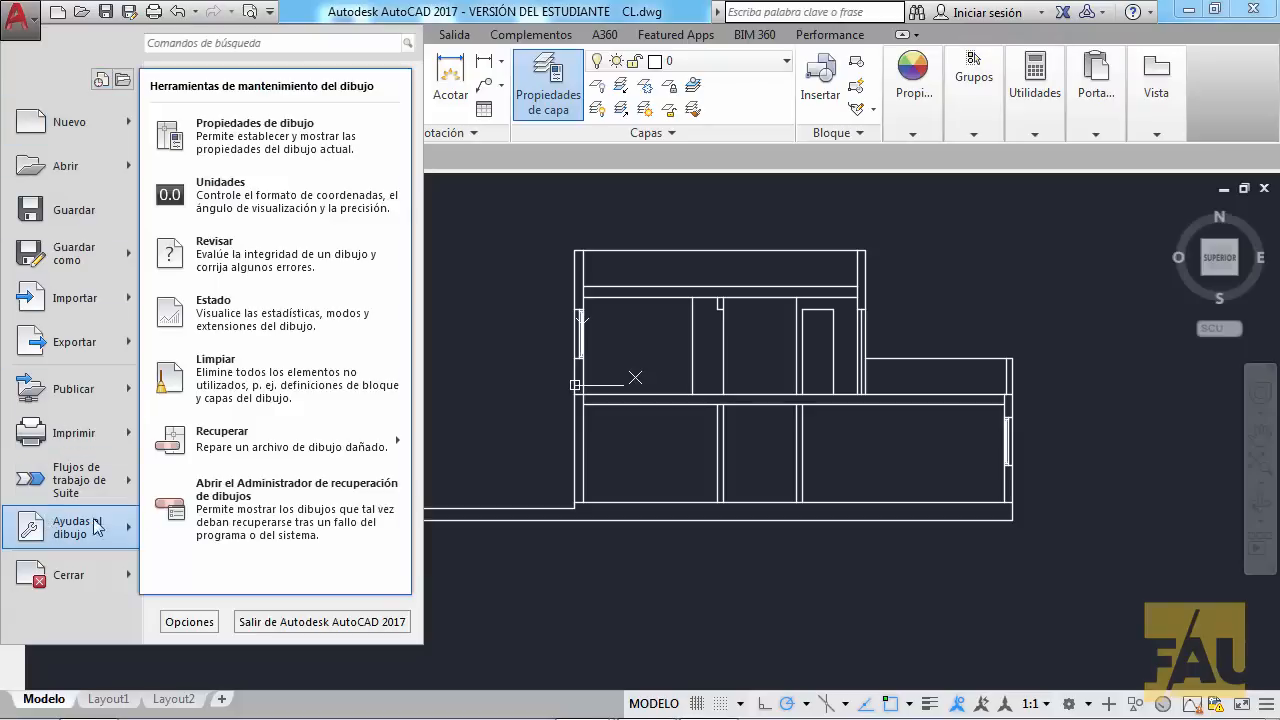
pyautogui.click(287, 200)
pyautogui.moveTo(800, 212); pyautogui.dragTo(521, 100)
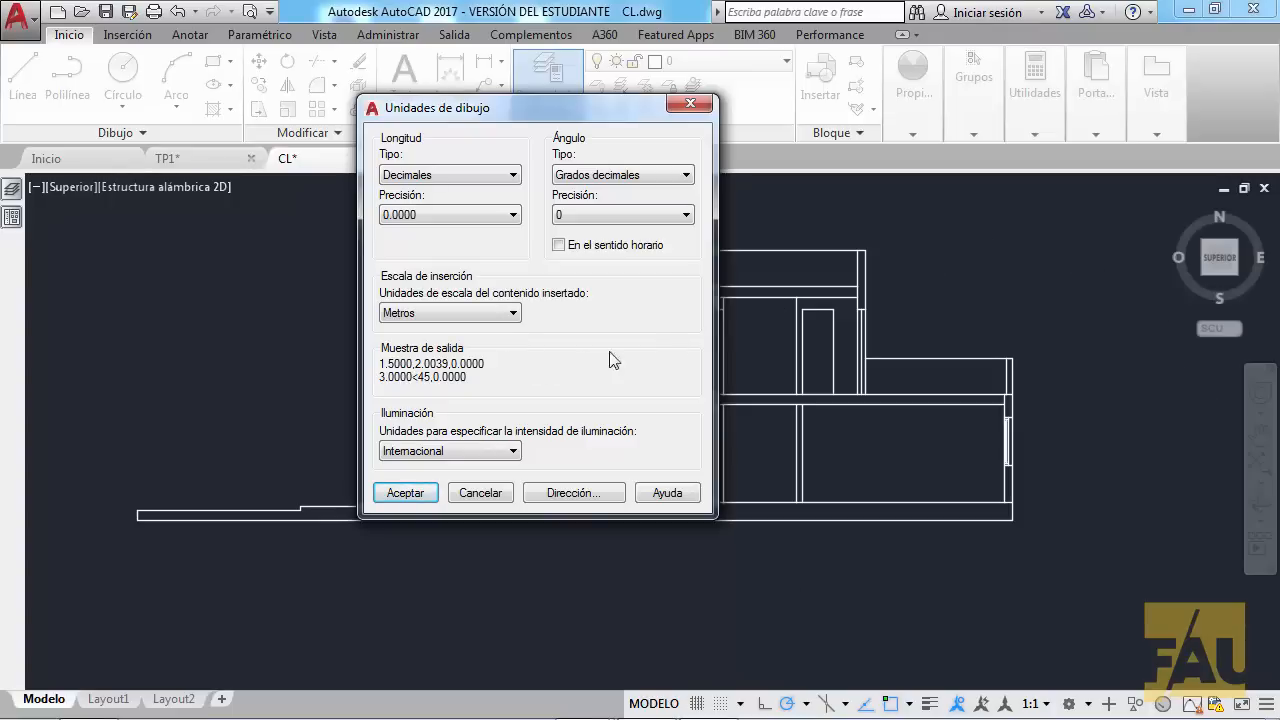
pyautogui.click(508, 314)
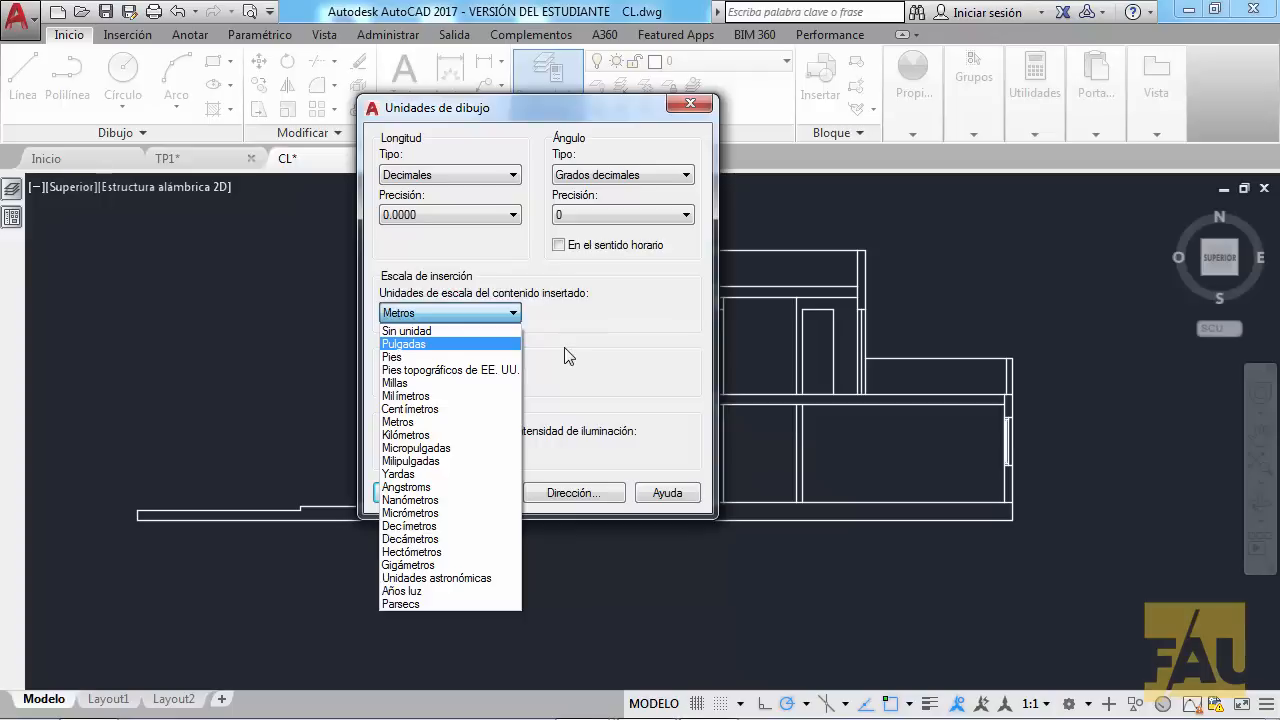
pyautogui.click(456, 397)
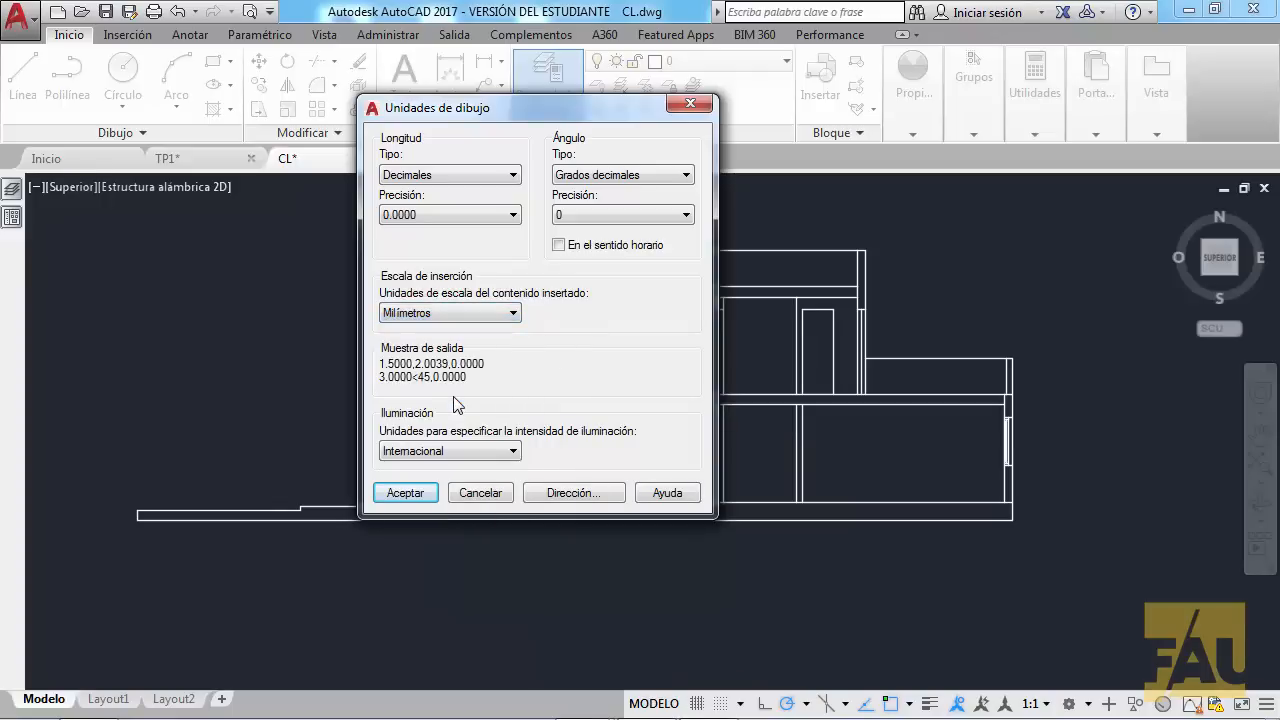
pyautogui.click(420, 492)
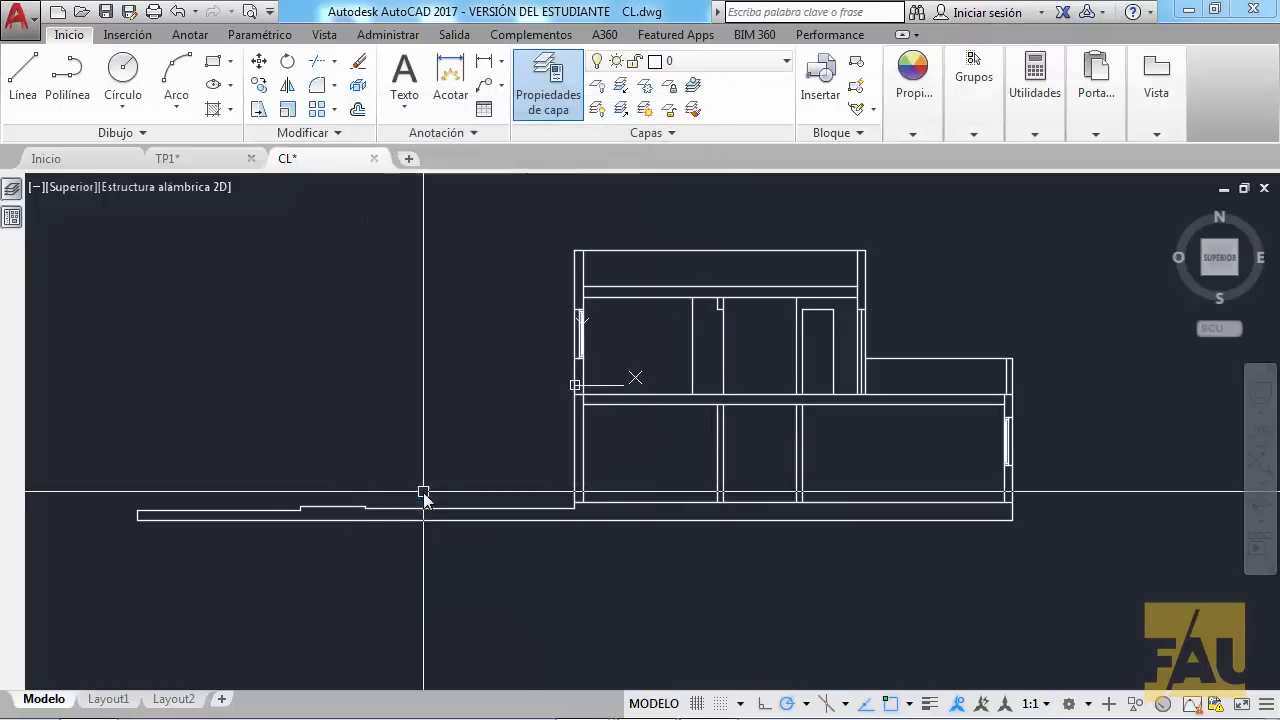
pyautogui.click(373, 159)
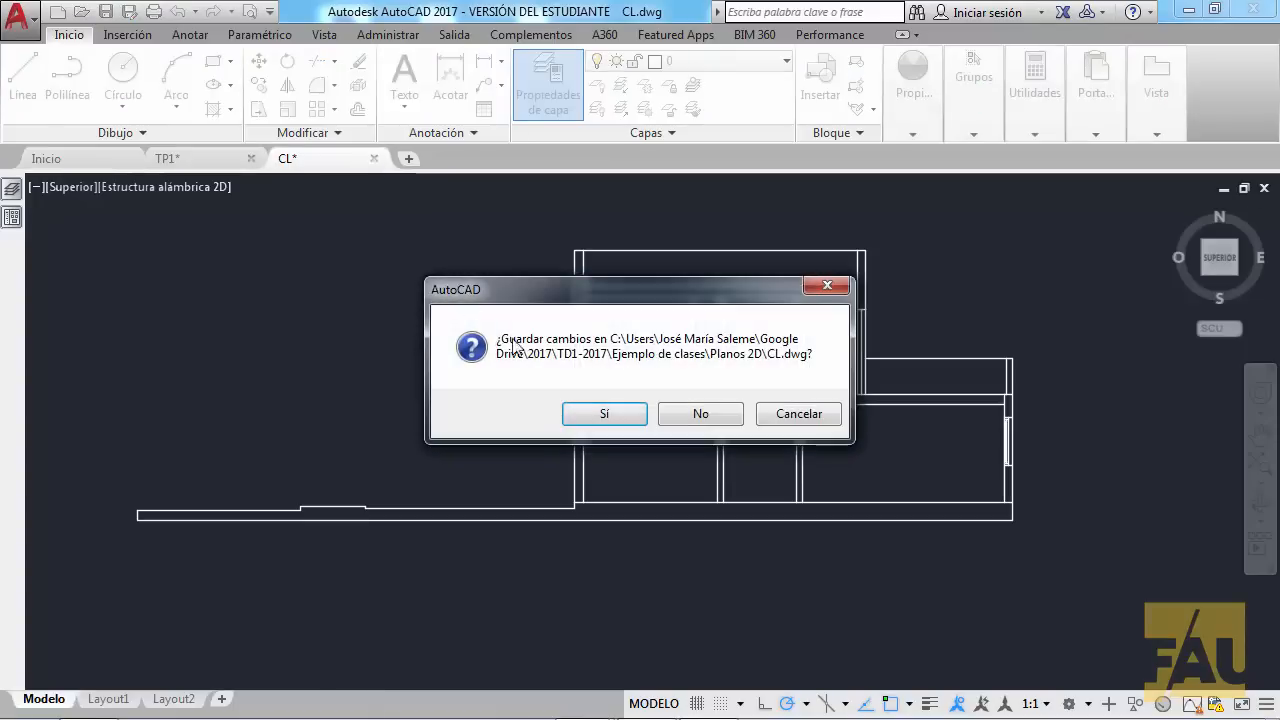
pyautogui.click(609, 416)
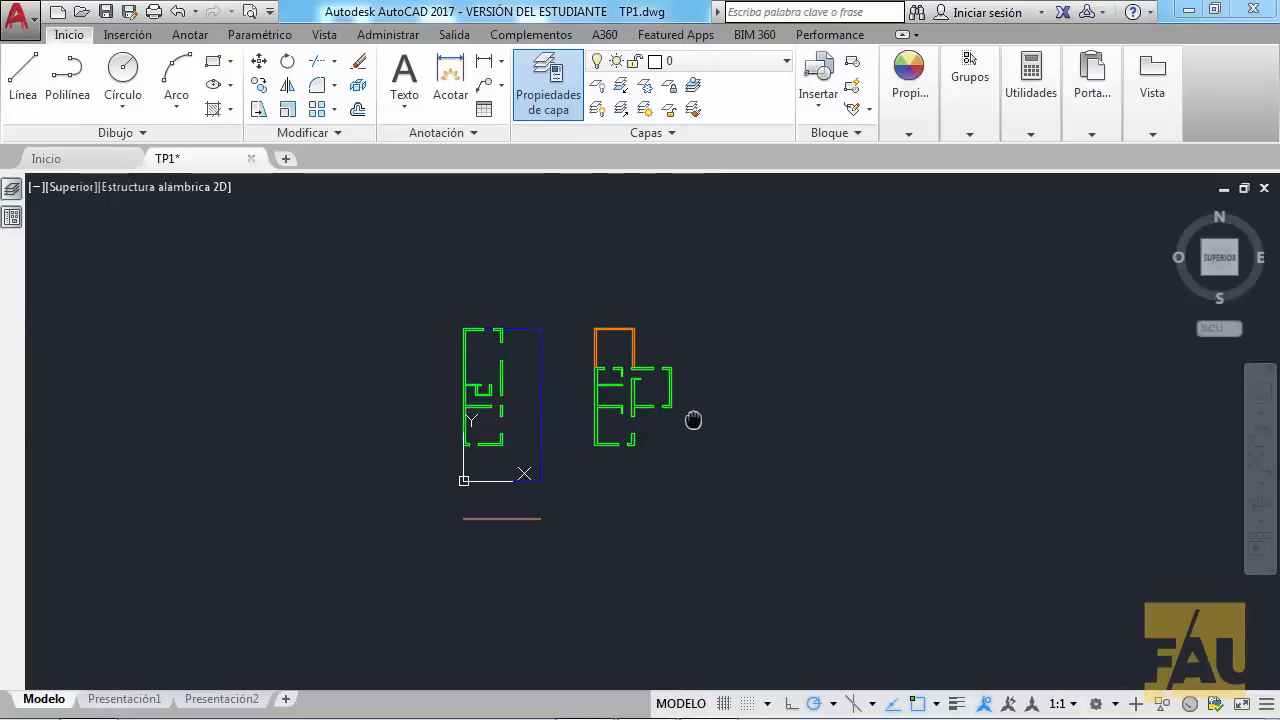
# Create a new layer named LA in the TP1 drawing.
pyautogui.moveTo(691, 420)
pyautogui.mouseDown(button='middle')
pyautogui.moveTo(693, 387)
pyautogui.moveTo(655, 415)
pyautogui.mouseUp(button='middle')
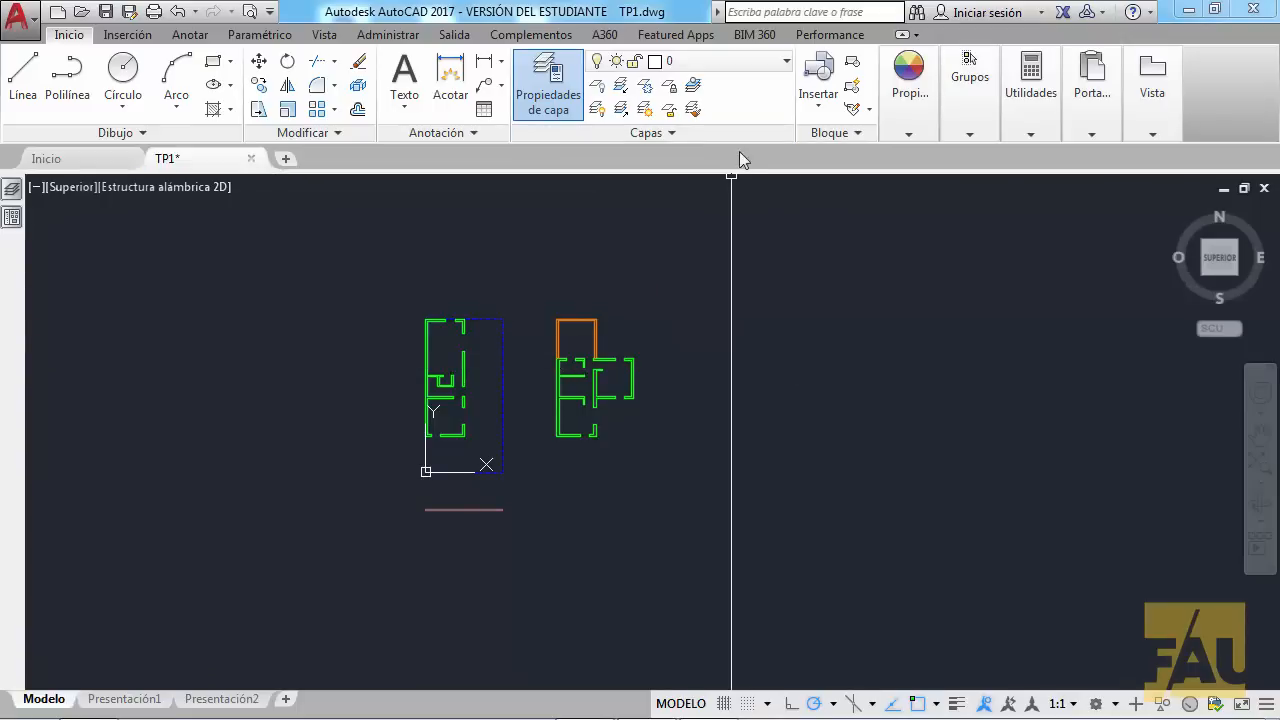
pyautogui.moveTo(17, 219)
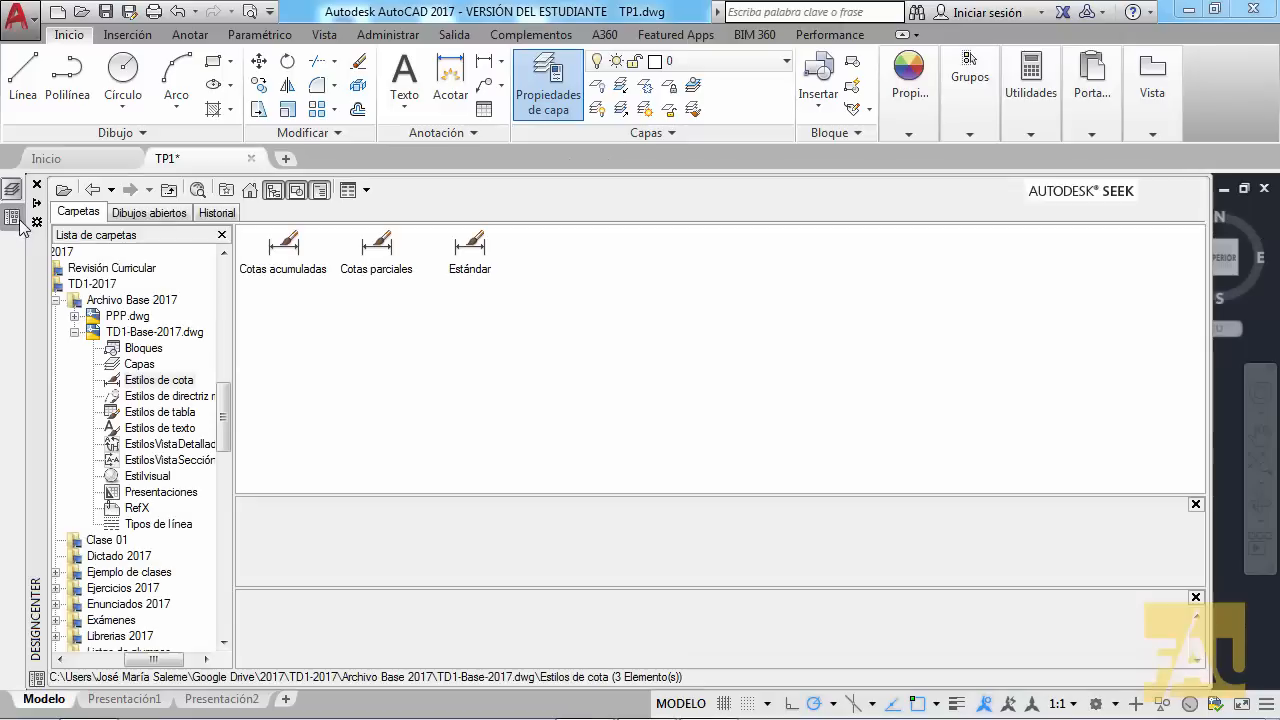
pyautogui.moveTo(15, 190)
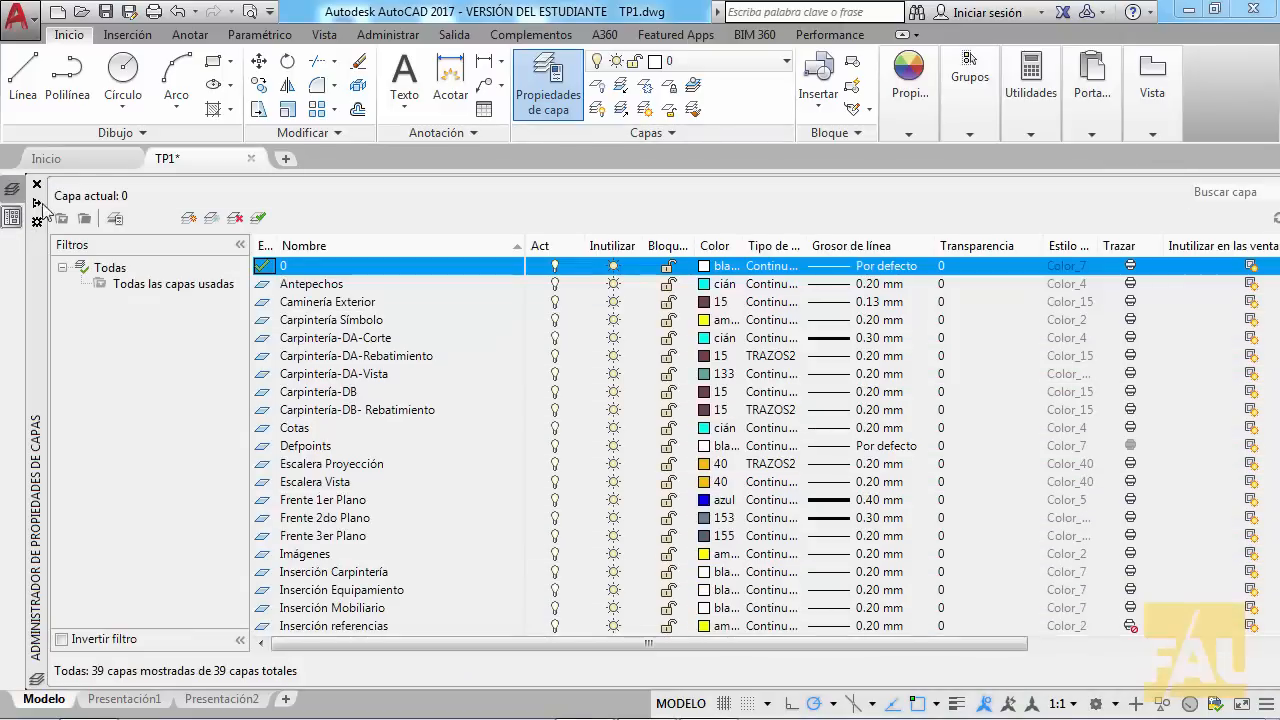
pyautogui.click(190, 218)
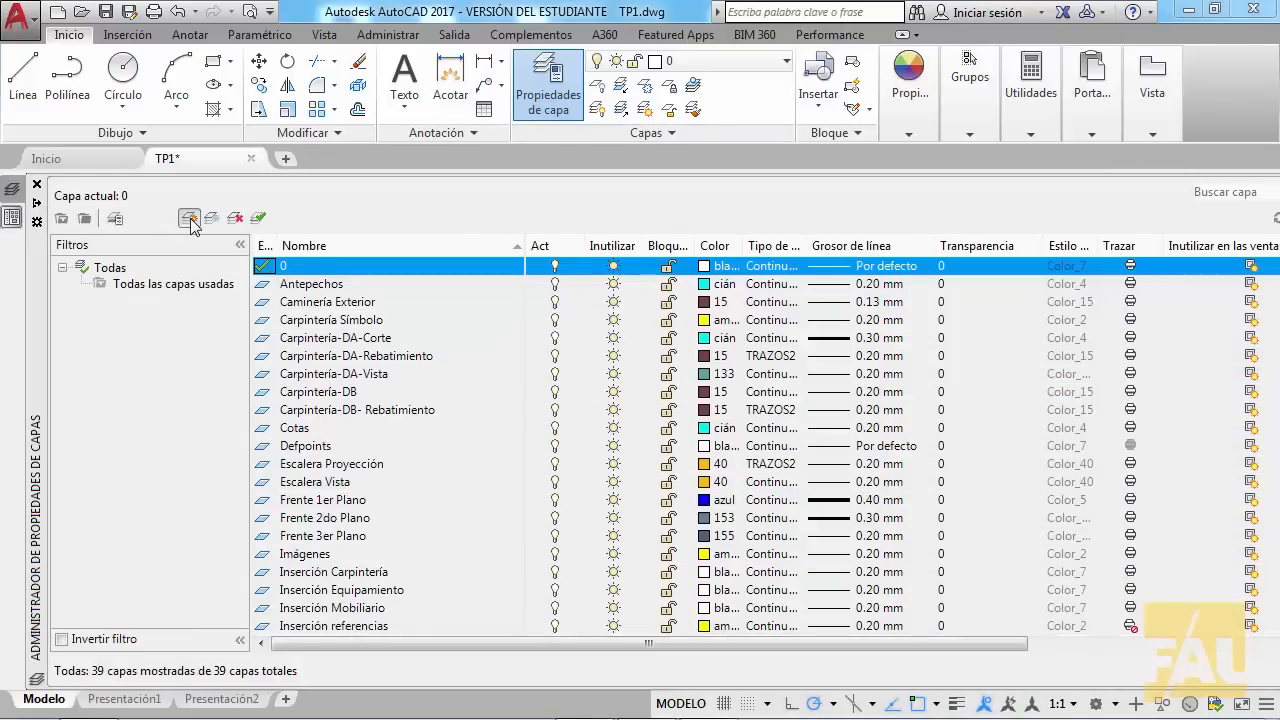
pyautogui.write('LA')
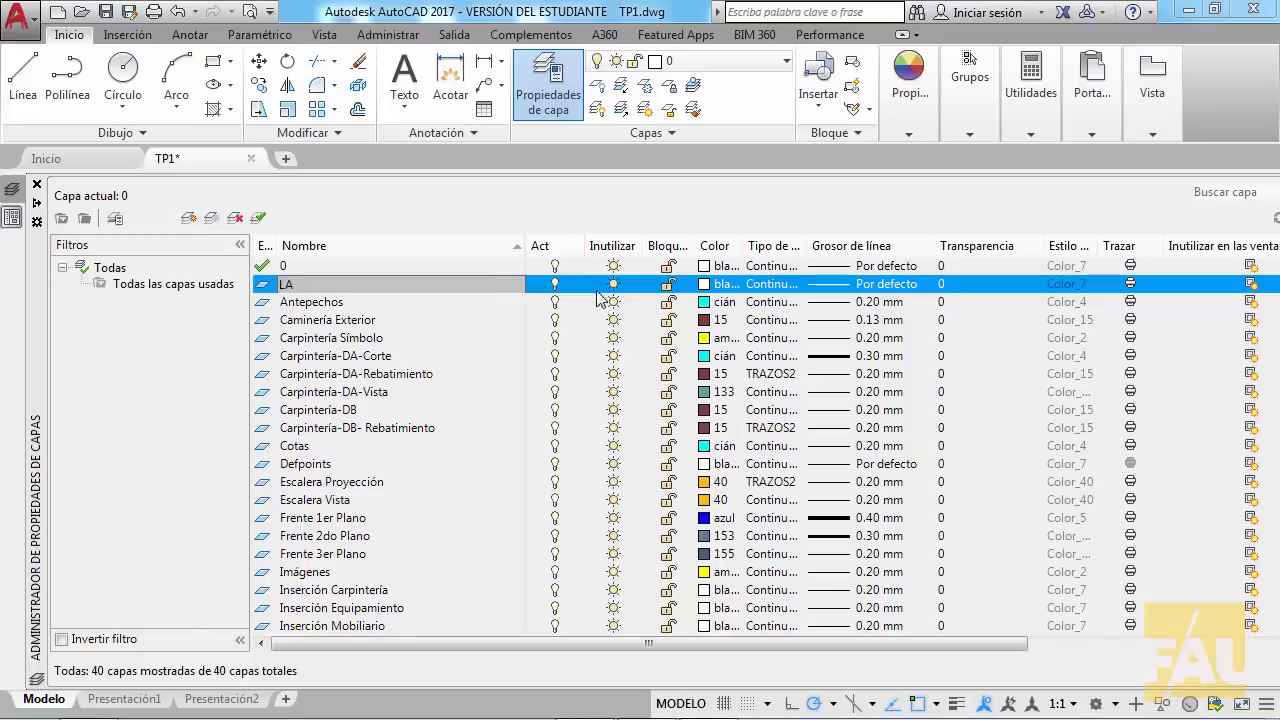
# Assign the TRAZOS linetype to the LA layer.
pyautogui.click(772, 285)
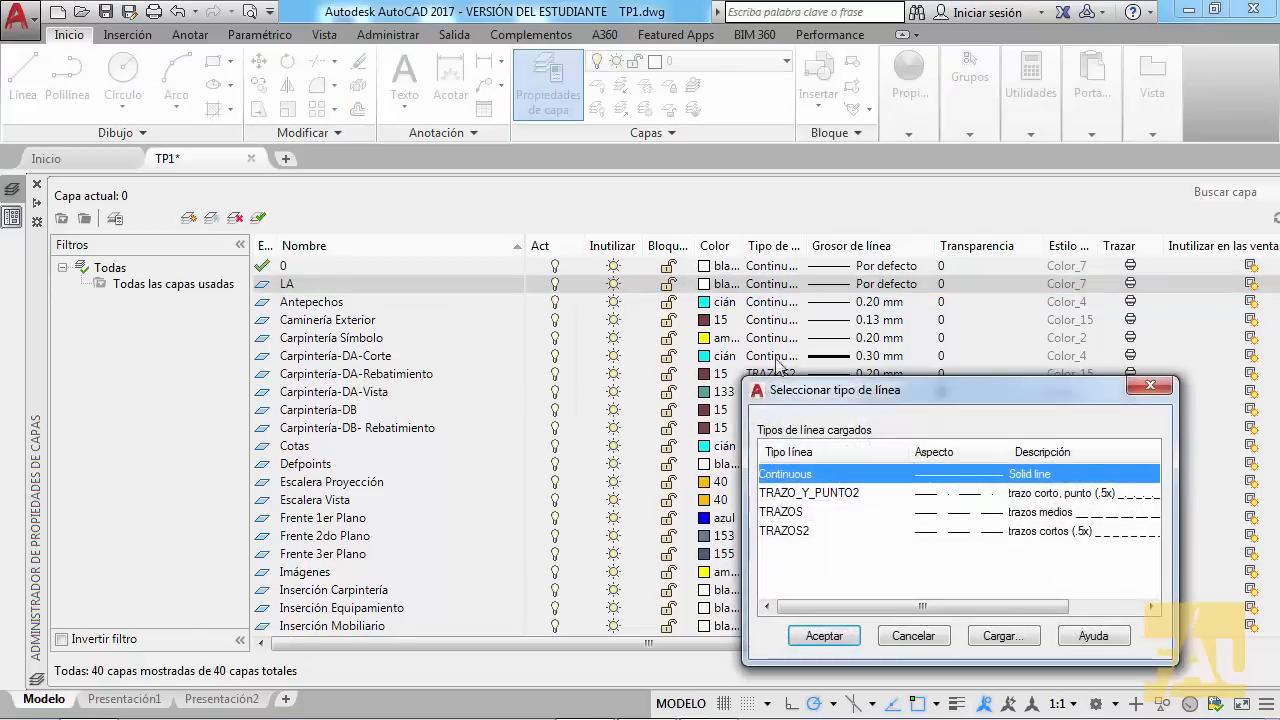
pyautogui.click(816, 513)
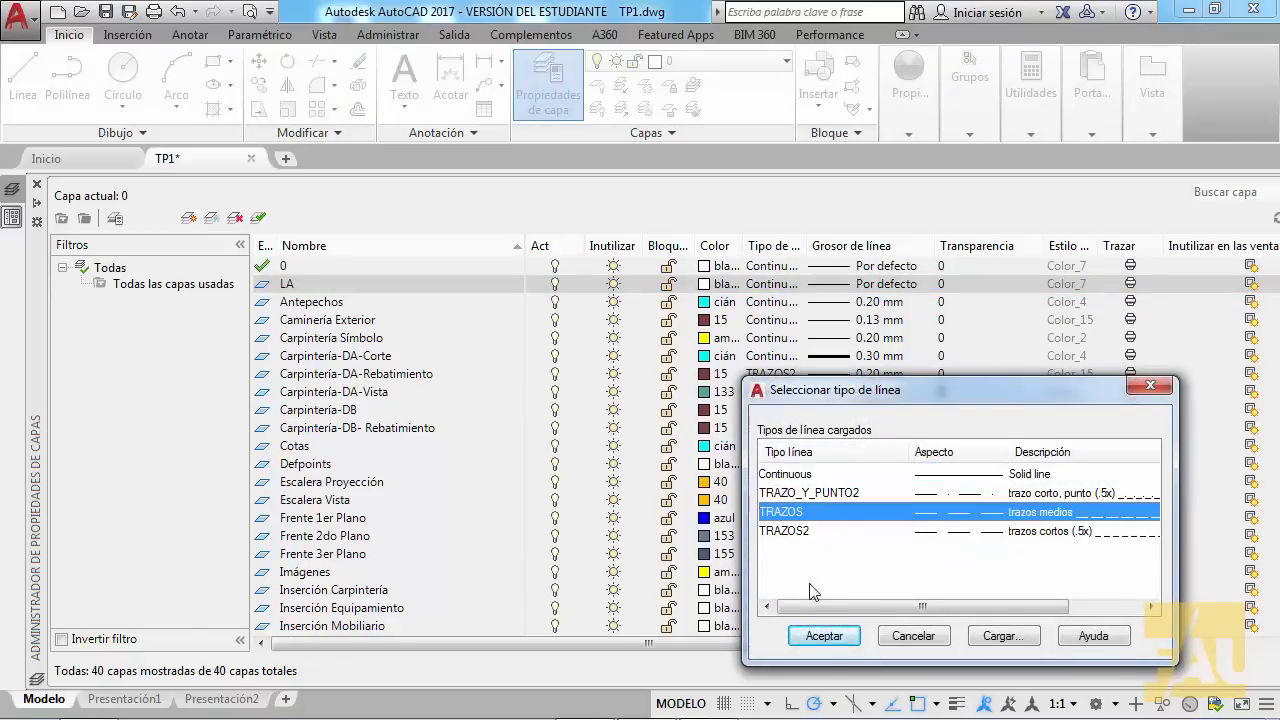
pyautogui.click(824, 636)
# Set the LA layer's colour to 8 and make it the current layer.
pyautogui.click(708, 284)
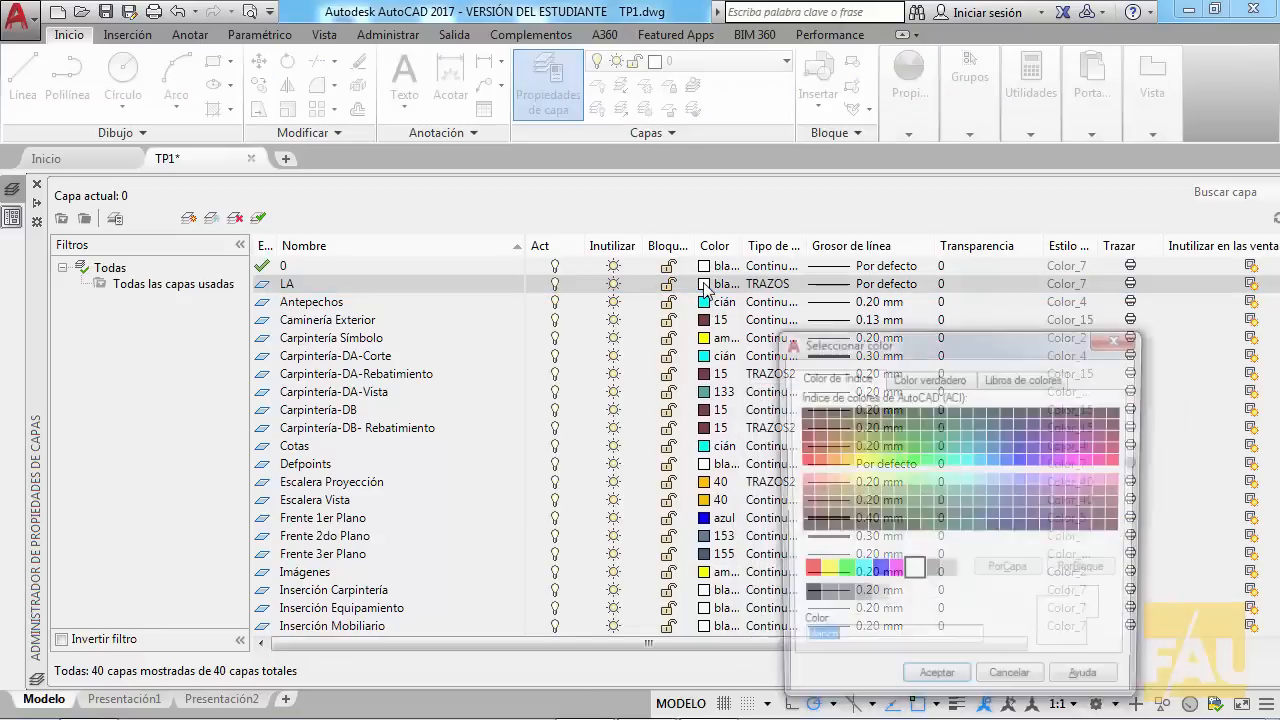
pyautogui.click(930, 572)
pyautogui.click(933, 685)
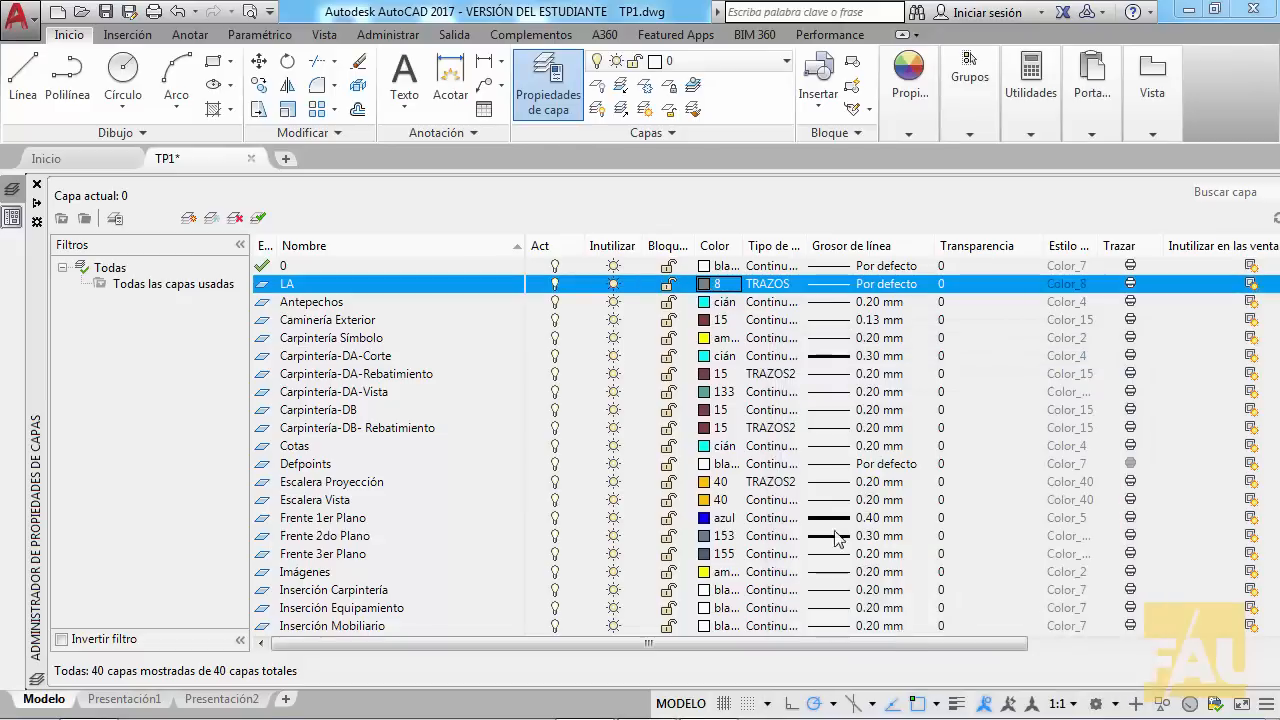
pyautogui.doubleClick(327, 284)
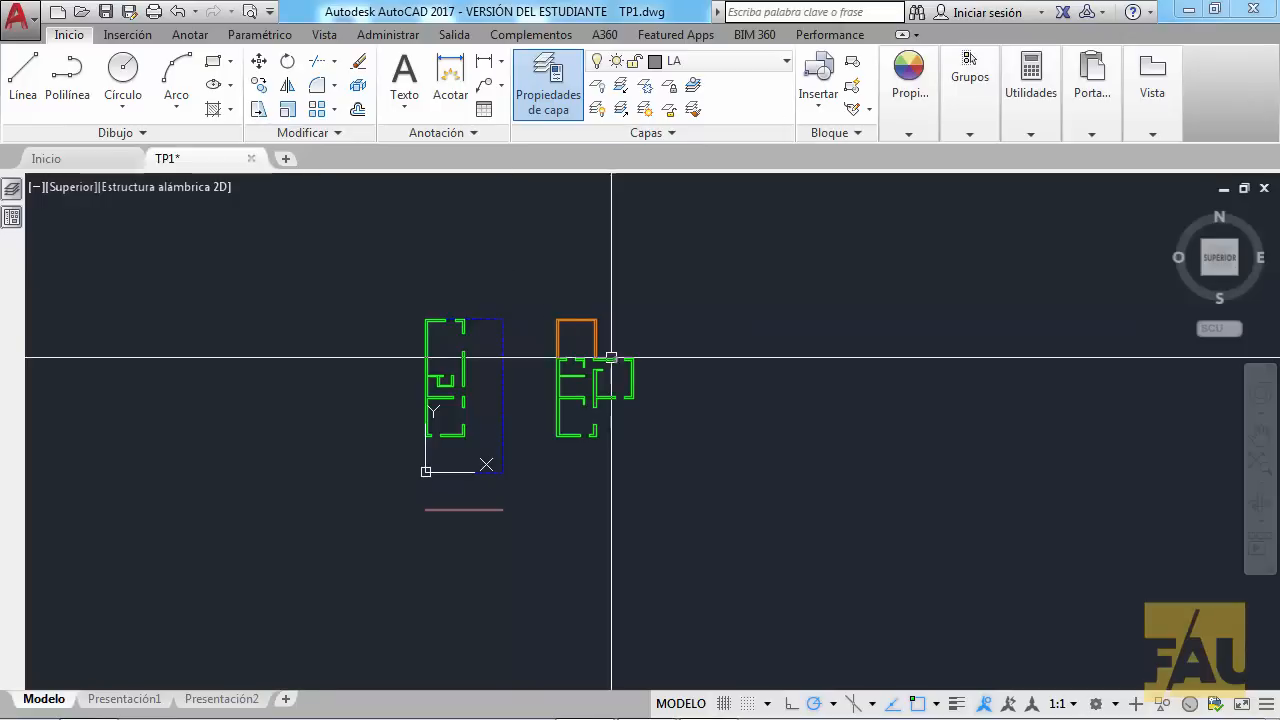
# Define a new UCS at the plot's lower-left corner with X along its long left edge, and rotate the plan view clockwise to match.
pyautogui.scroll(3, 666, 366)
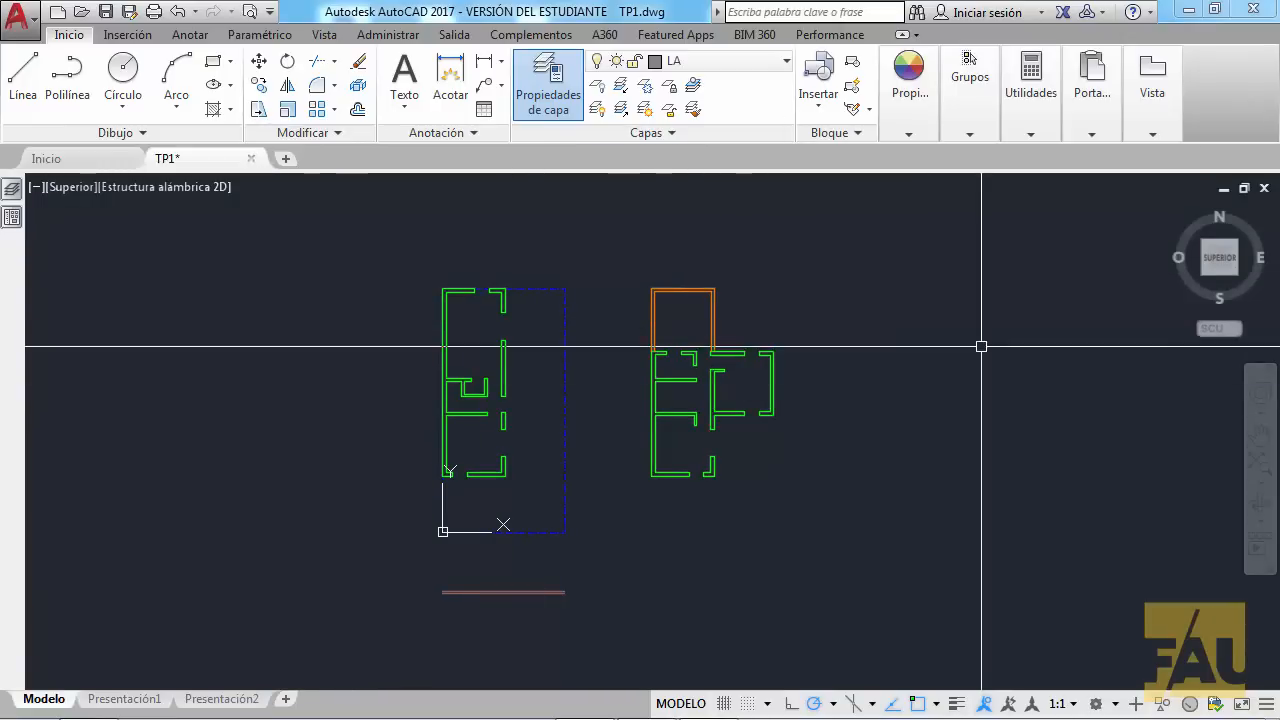
pyautogui.click(1232, 329)
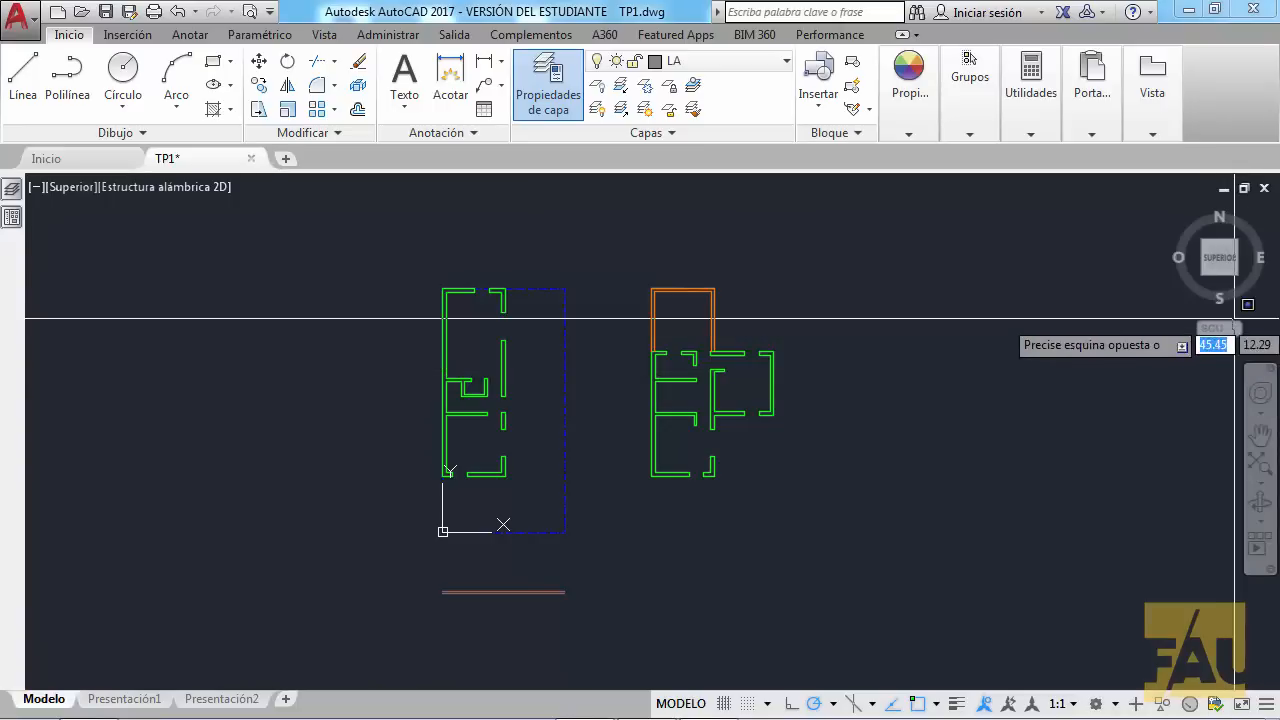
pyautogui.click(1232, 329)
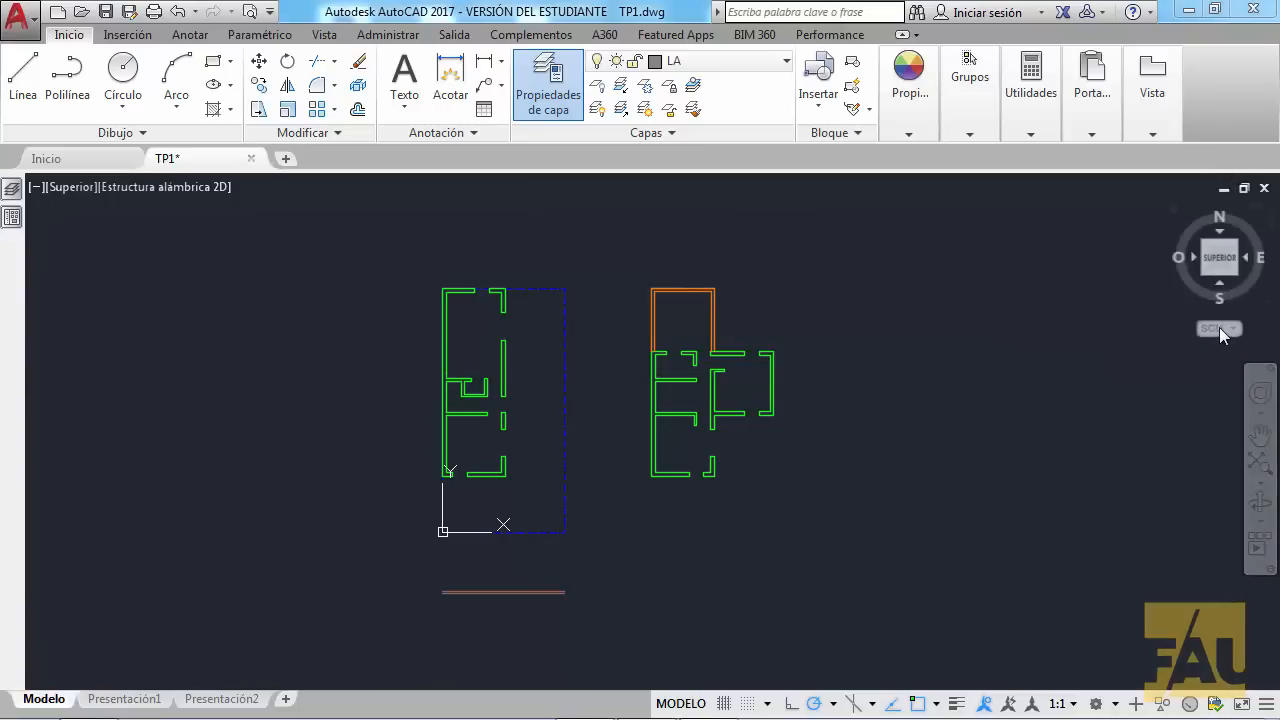
pyautogui.click(1228, 328)
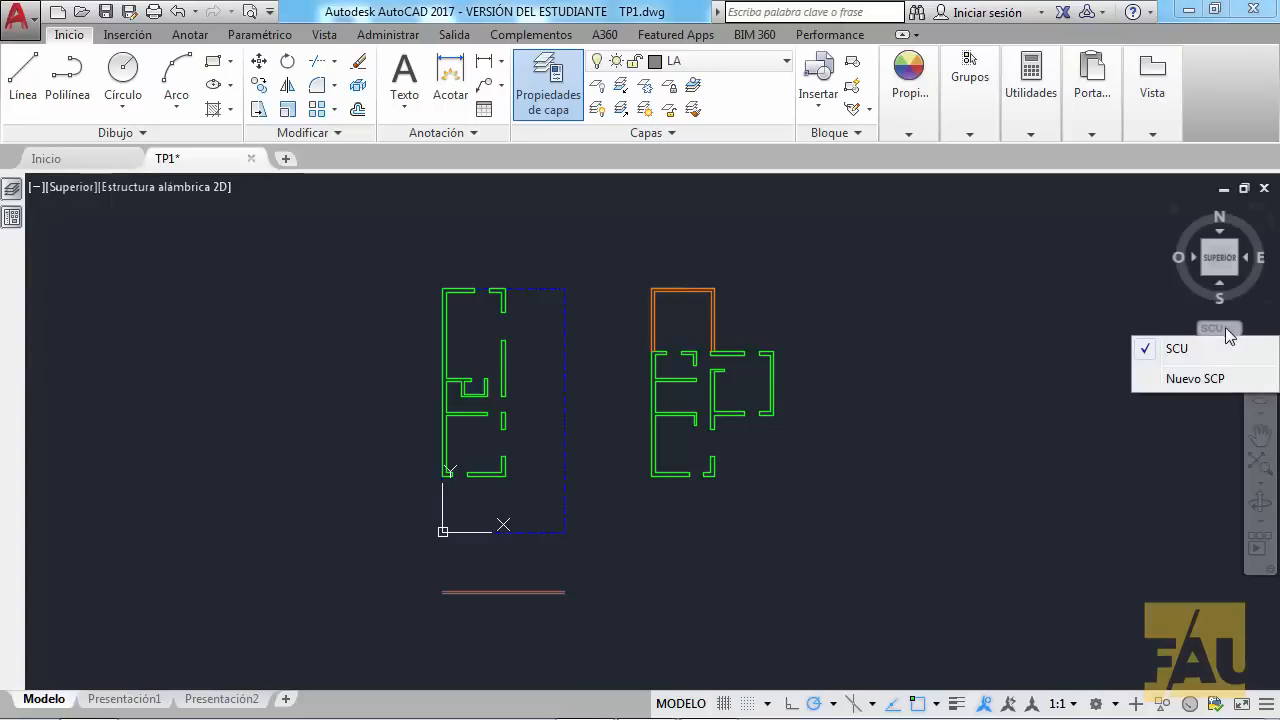
pyautogui.click(1206, 380)
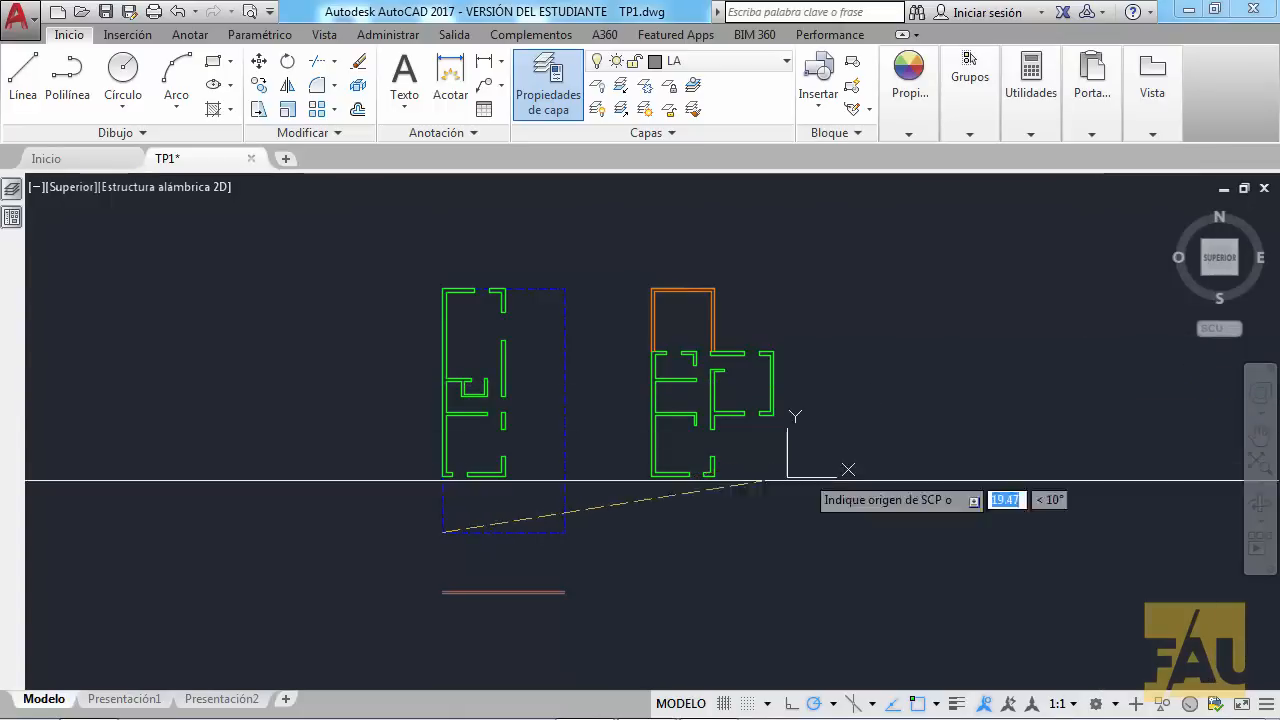
pyautogui.click(442, 531)
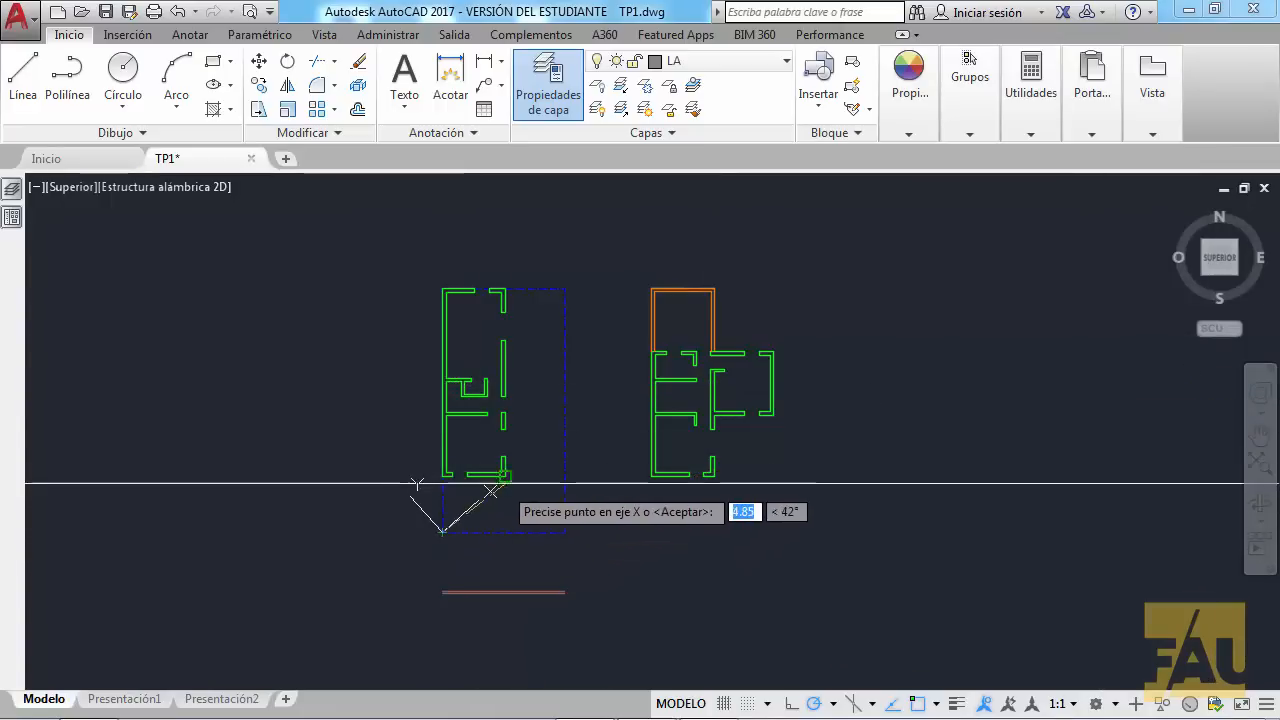
pyautogui.click(443, 282)
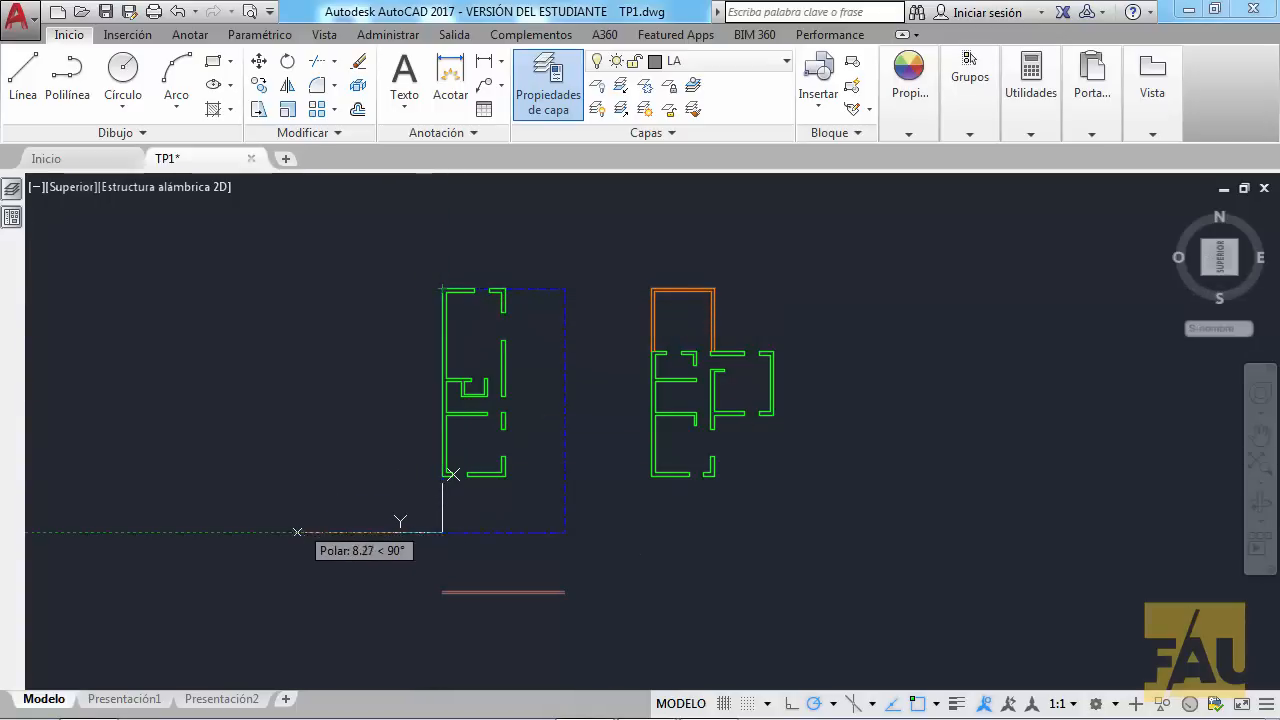
pyautogui.click(297, 532)
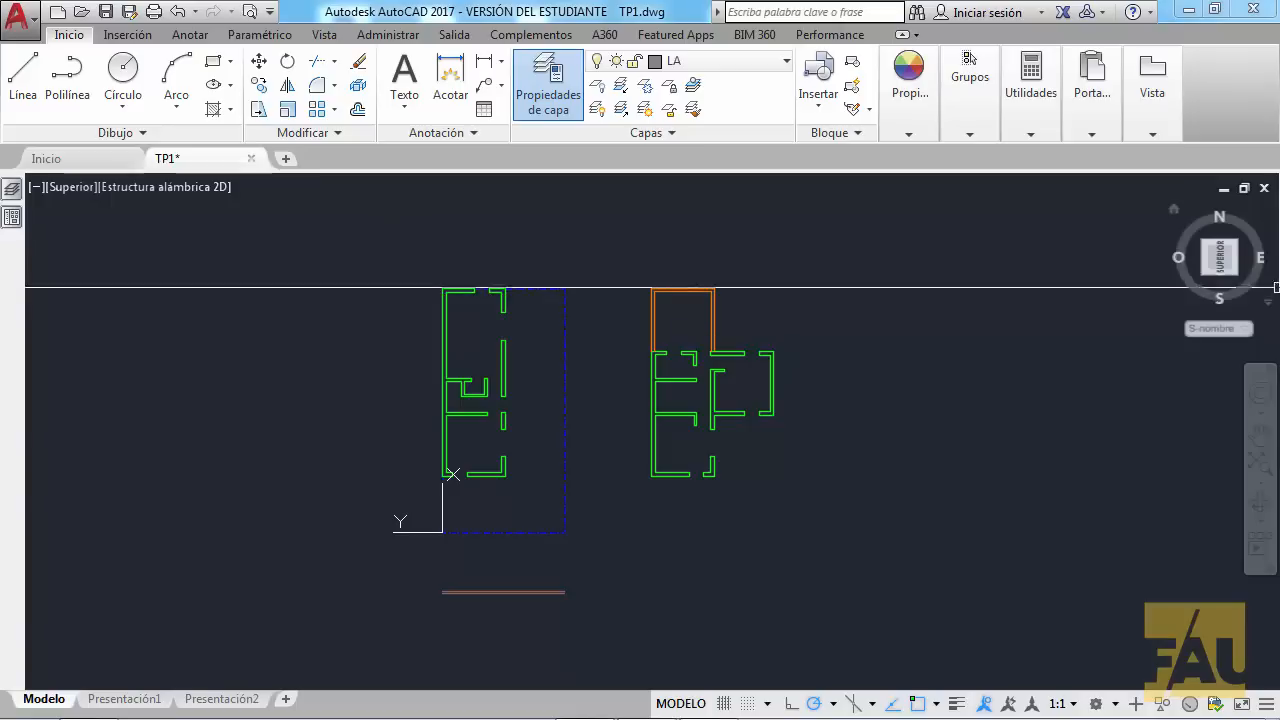
pyautogui.click(1271, 222)
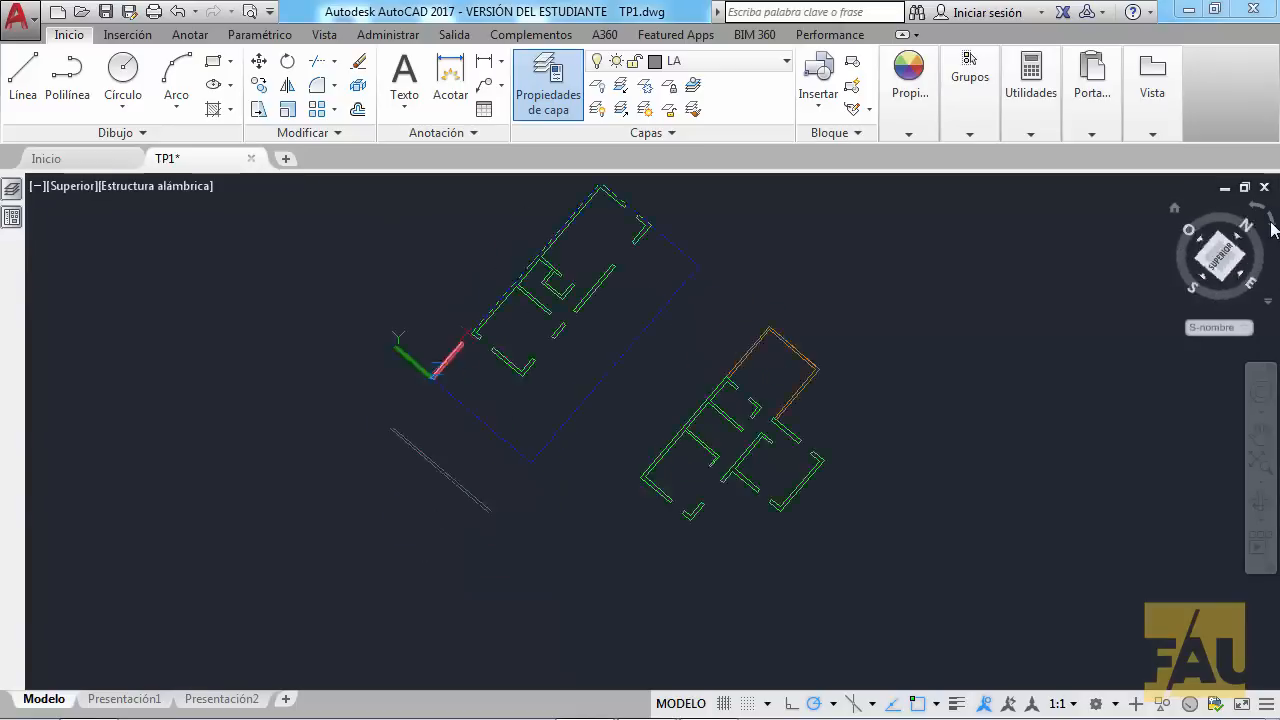
pyautogui.moveTo(787, 396); pyautogui.dragTo(766, 310, button='middle')
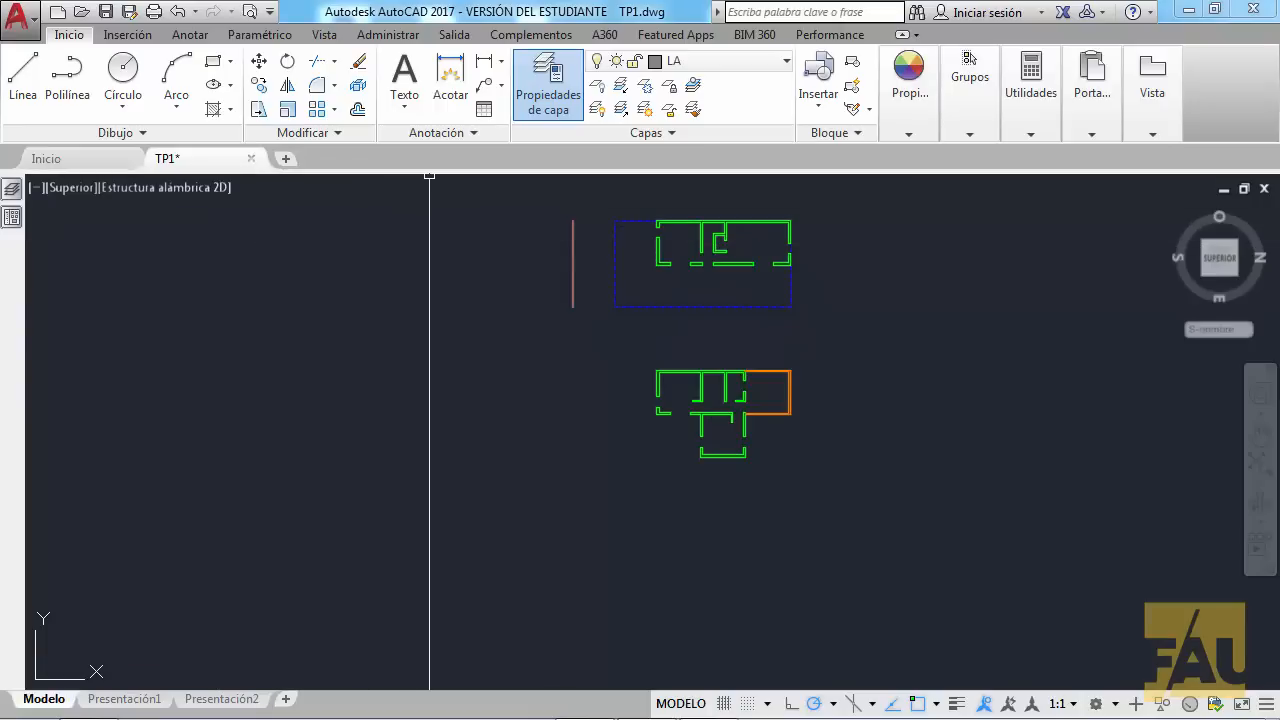
# Draw vertical construction lines through the outer left wall corner and the outer right corner of the orange terrace on the lower plan.
pyautogui.click(158, 133)
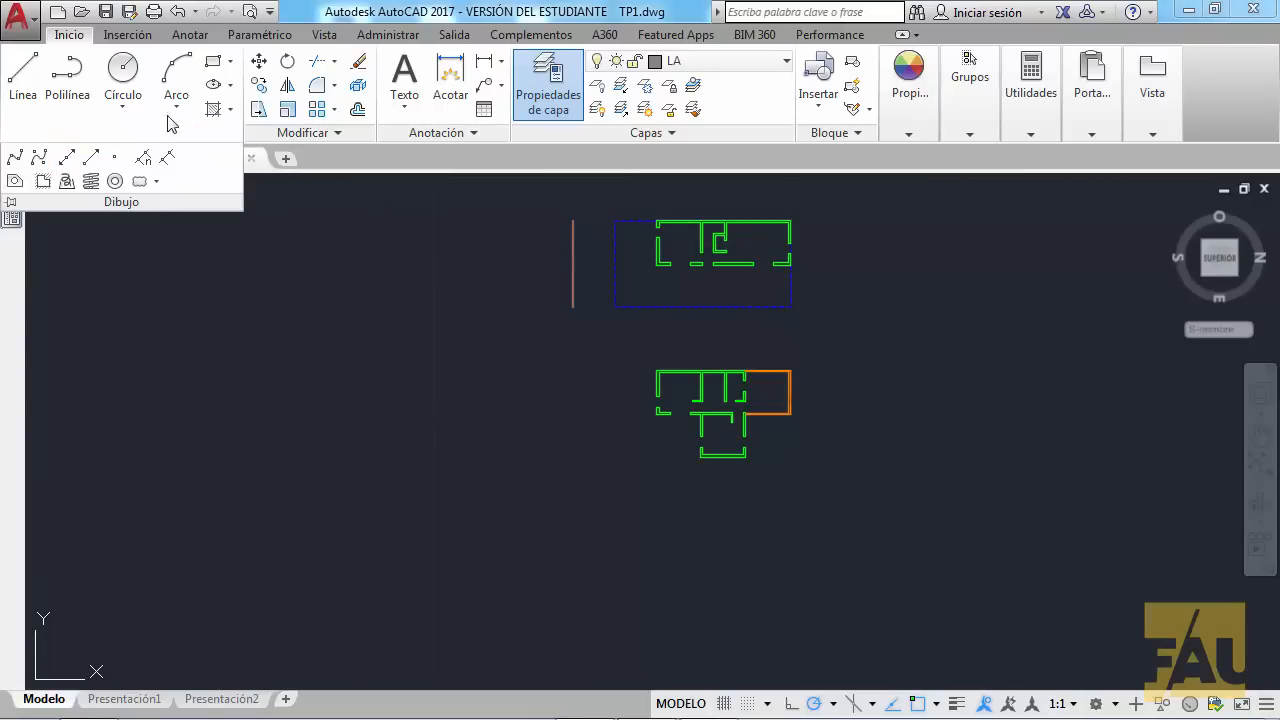
pyautogui.click(68, 160)
pyautogui.rightClick(358, 352)
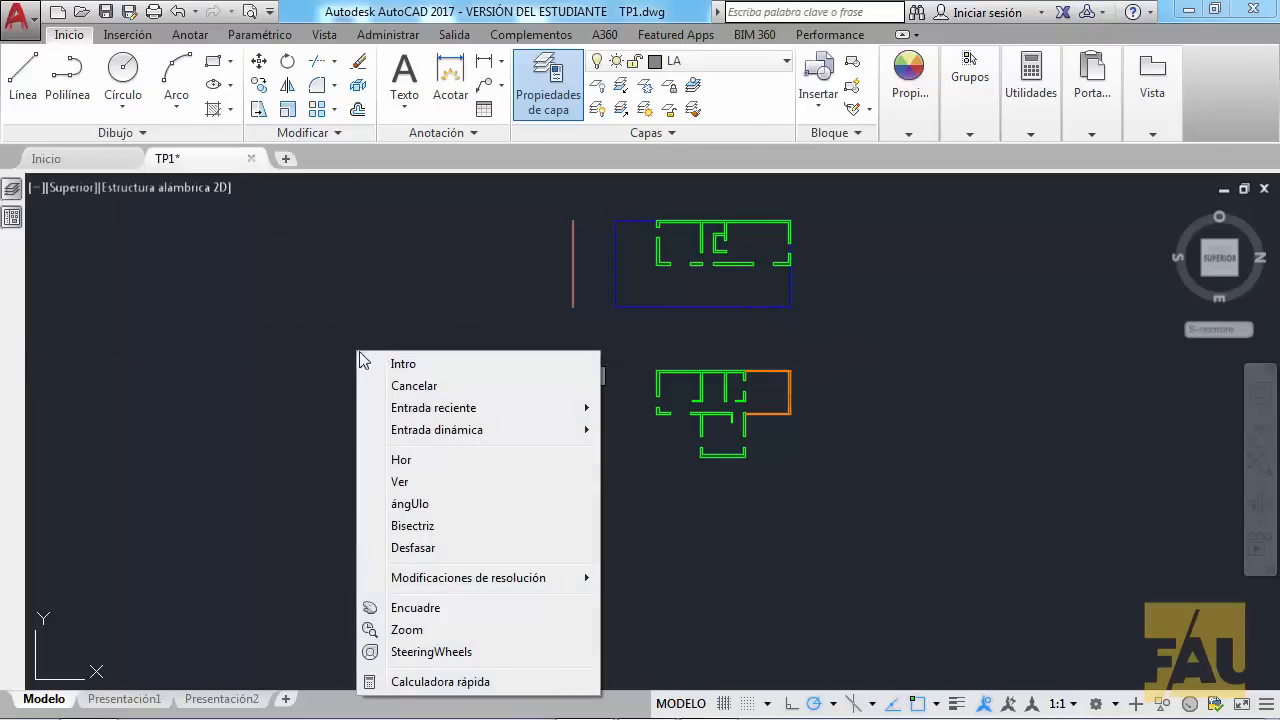
pyautogui.click(460, 482)
pyautogui.scroll(5, 665, 415)
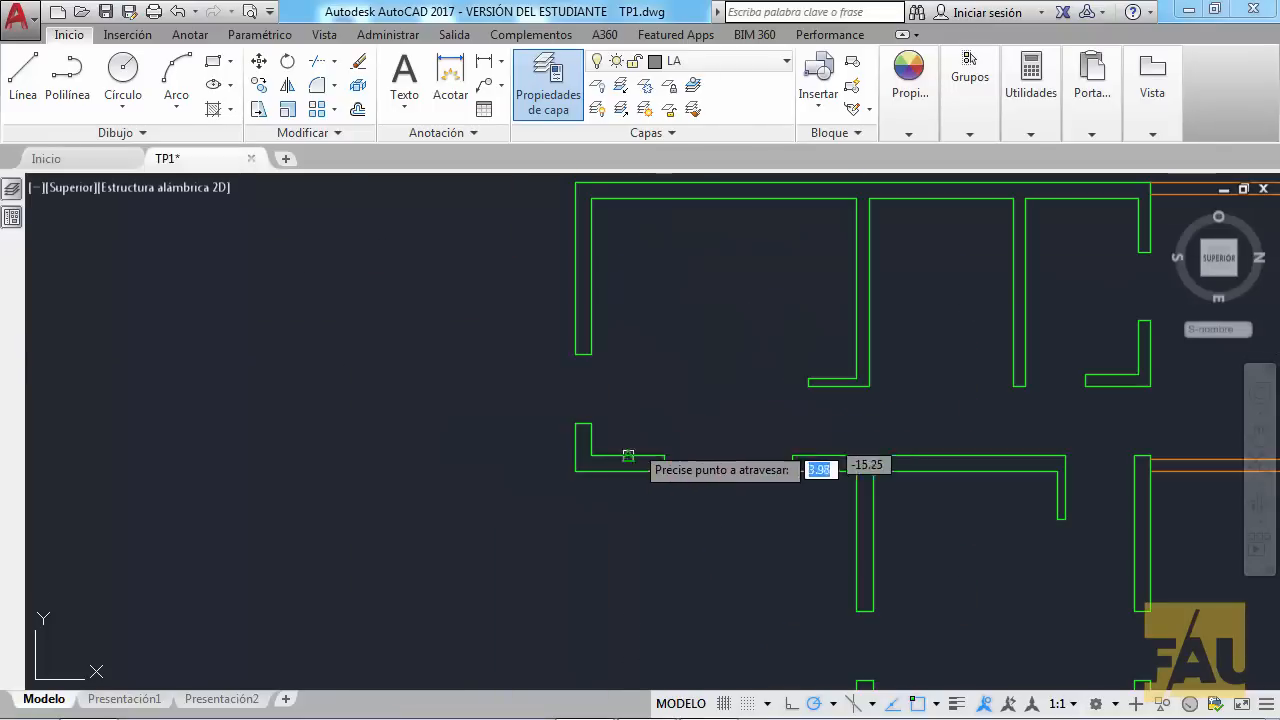
pyautogui.scroll(-6, 655, 420)
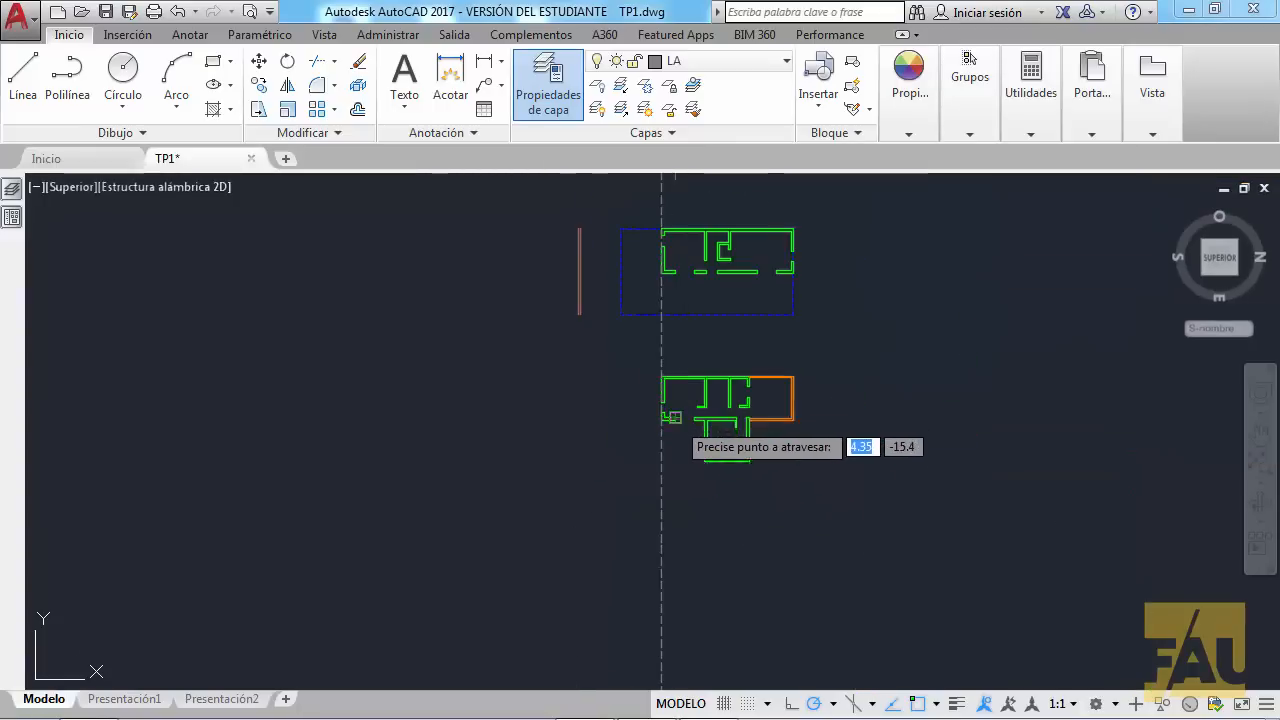
pyautogui.scroll(3, 700, 375)
pyautogui.scroll(4, 785, 390)
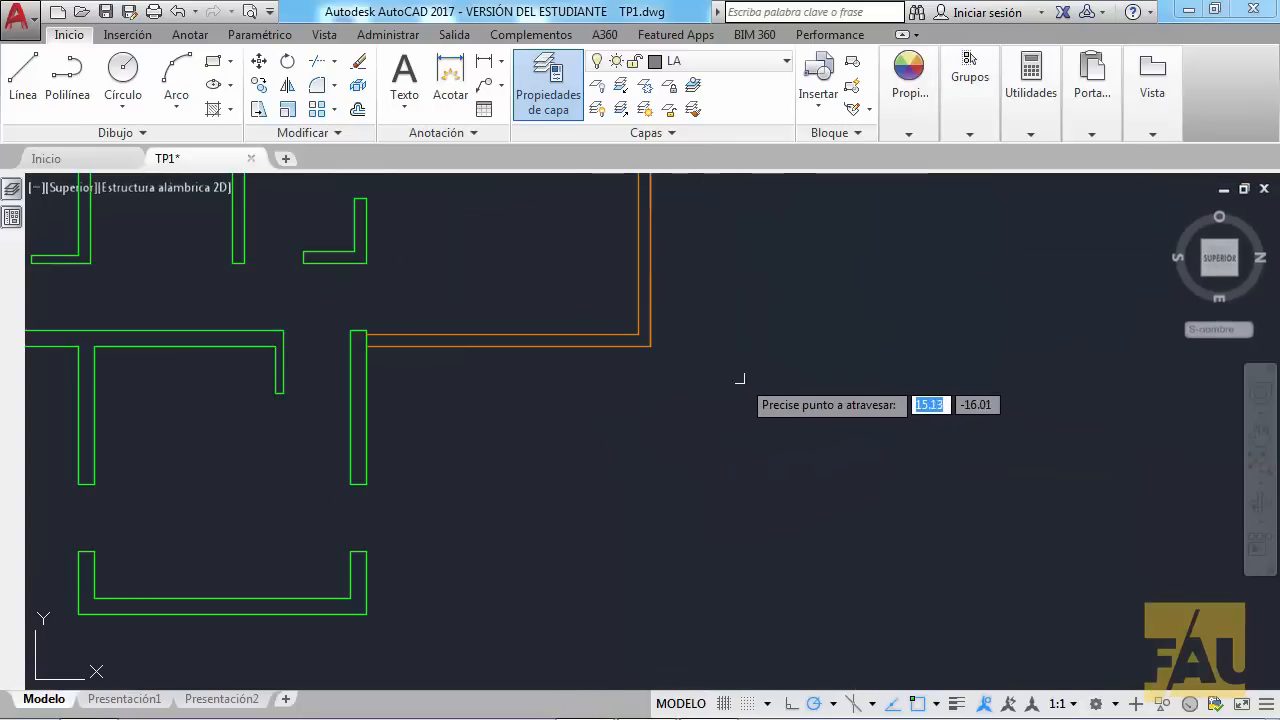
pyautogui.click(648, 346)
pyautogui.scroll(-4, 780, 355)
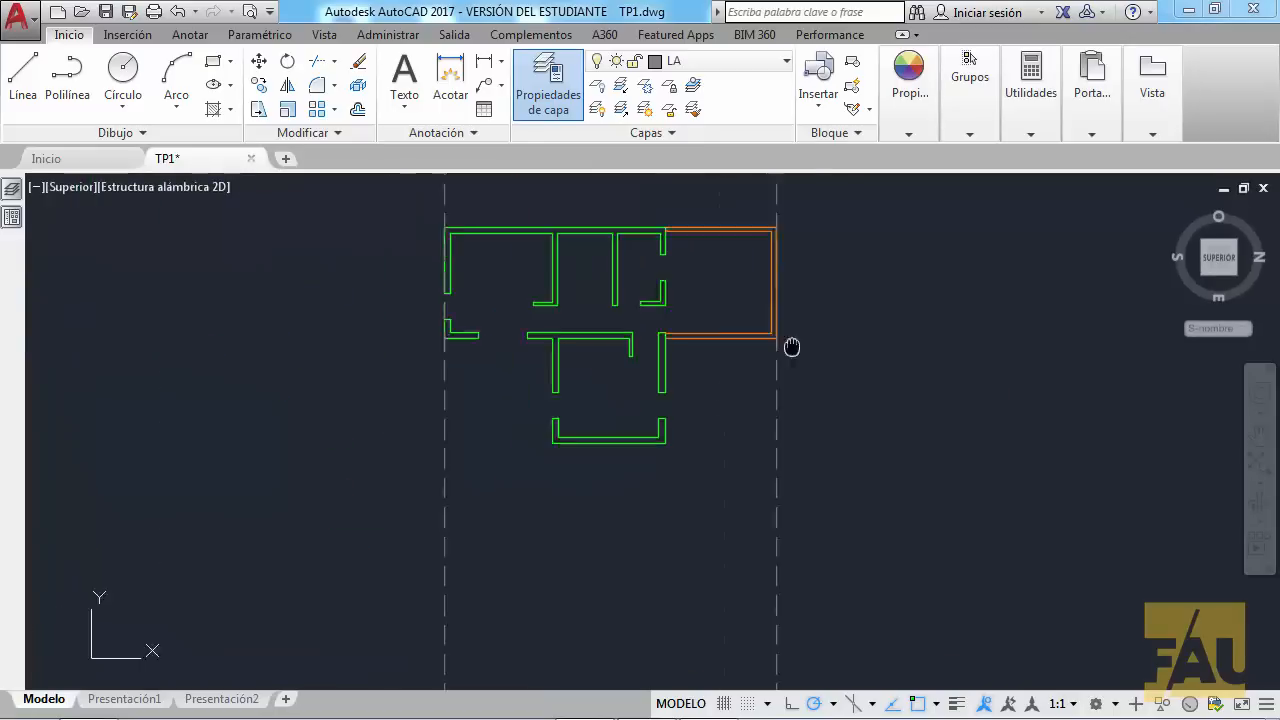
# Add two vertical construction lines through both wall ends of the opening beside the lower plan's left corner, and finish the command.
pyautogui.scroll(2, 620, 345)
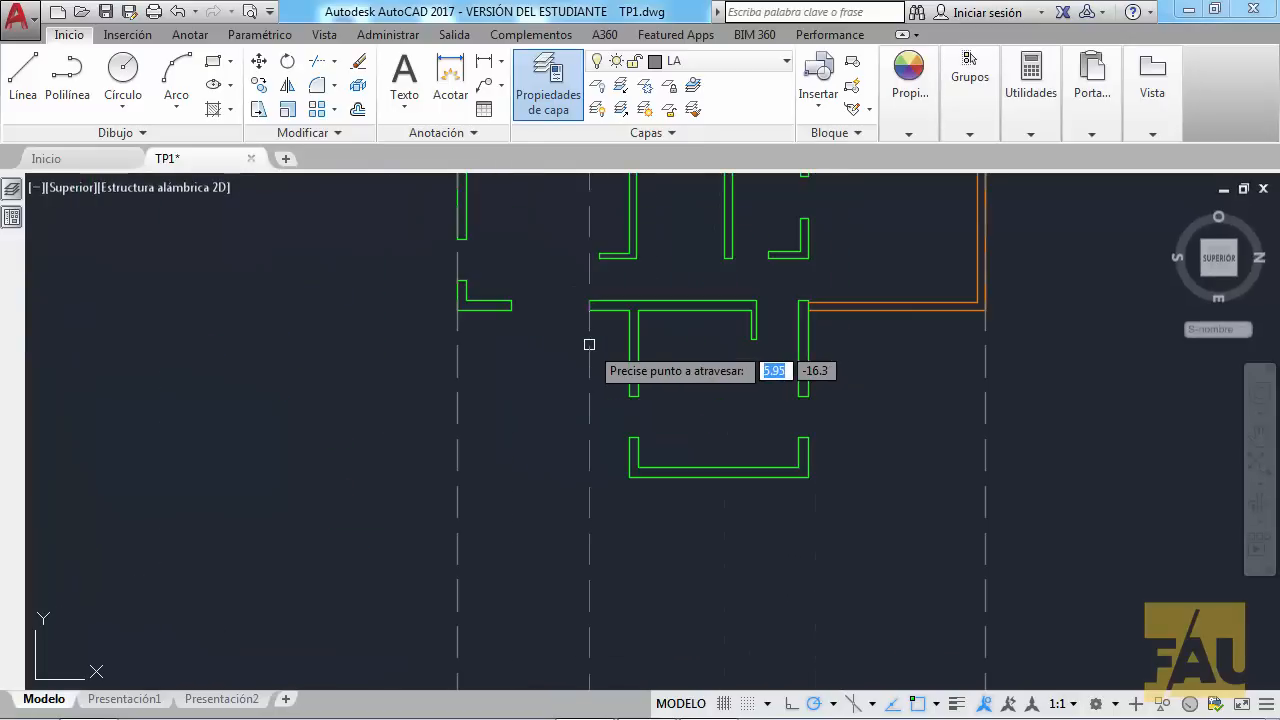
pyautogui.click(511, 310)
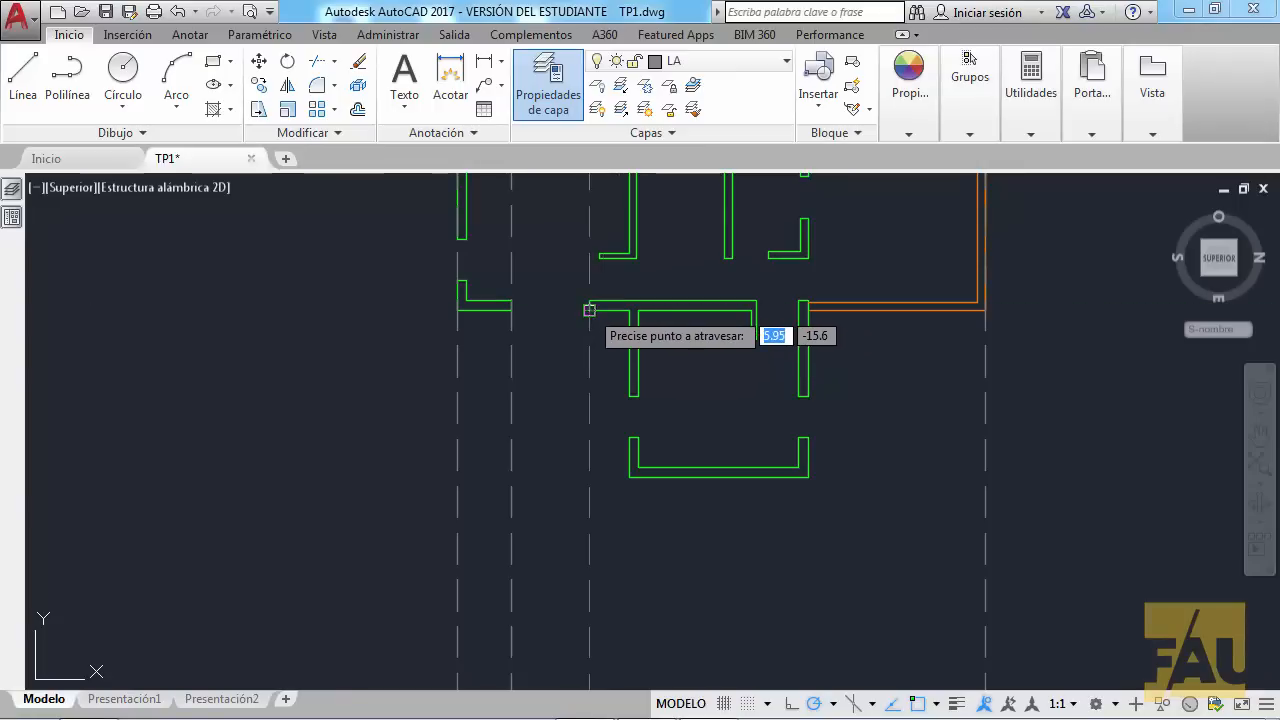
pyautogui.click(589, 309)
pyautogui.press('Escape')
pyautogui.scroll(-2, 566, 326)
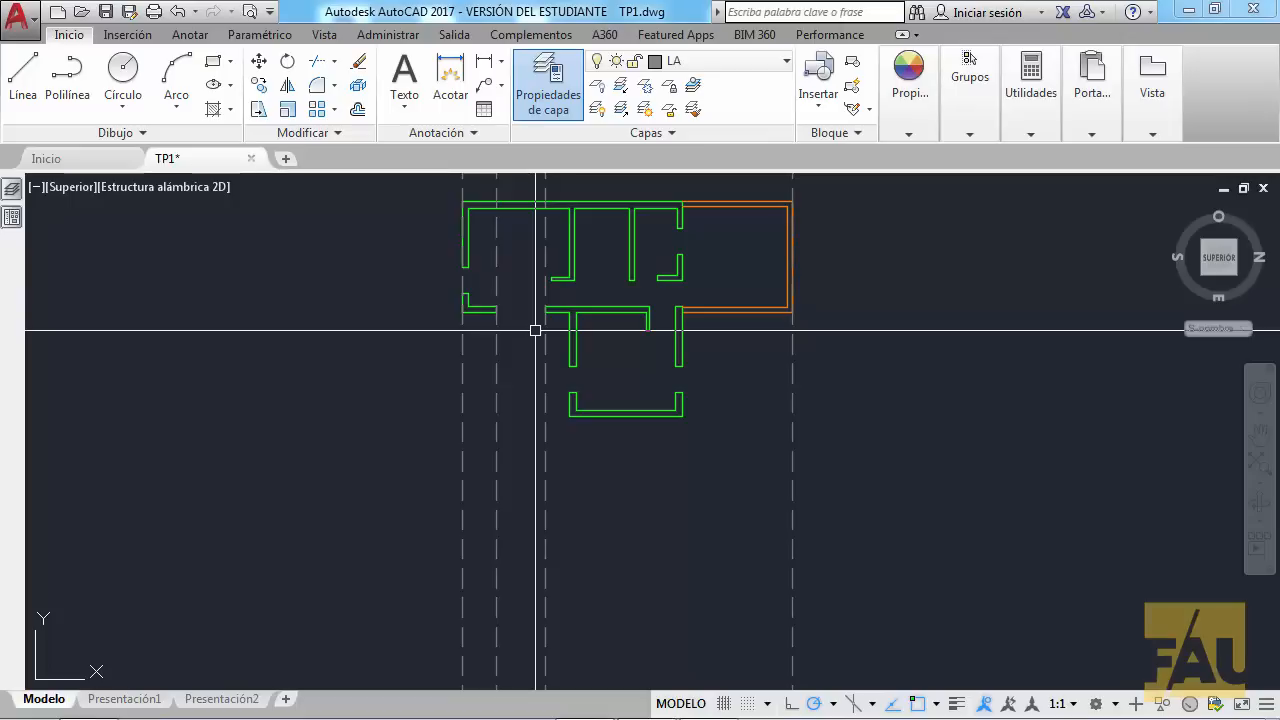
pyautogui.scroll(-2, 629, 437)
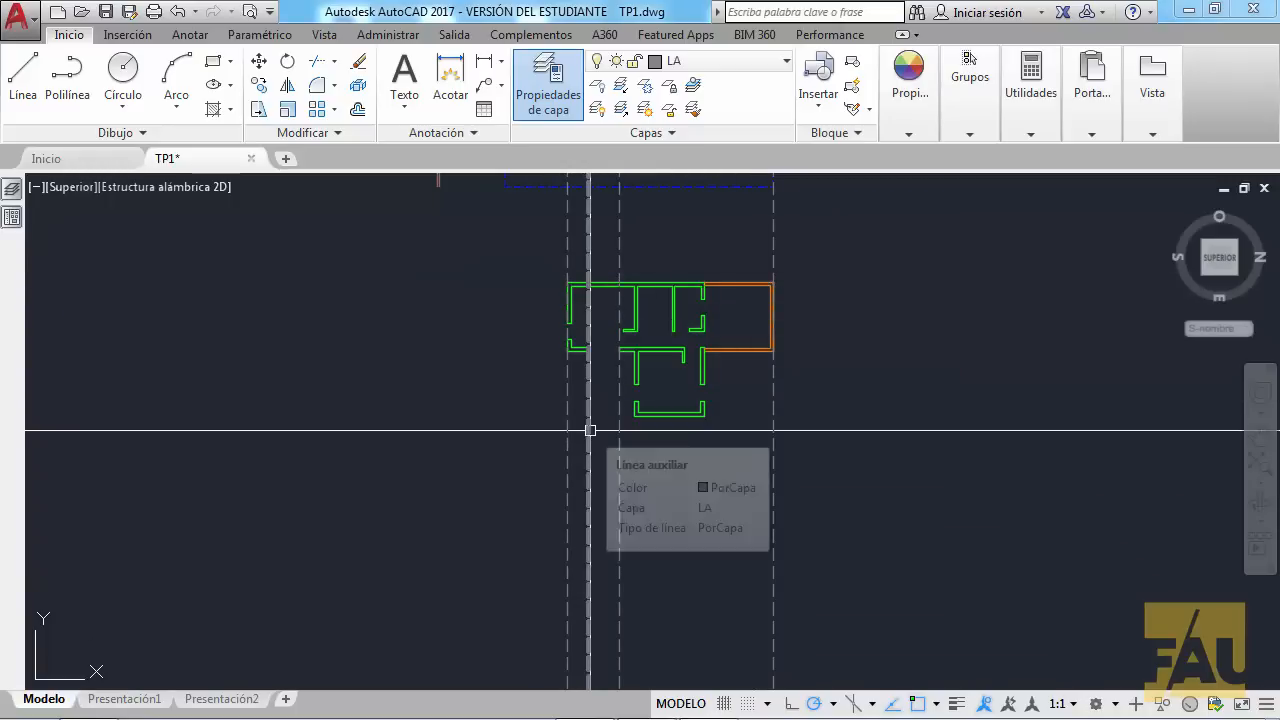
# Make the Inserción referencias layer current and choose CL.dwg from the Planos 2D folder as the block to insert.
pyautogui.click(787, 61)
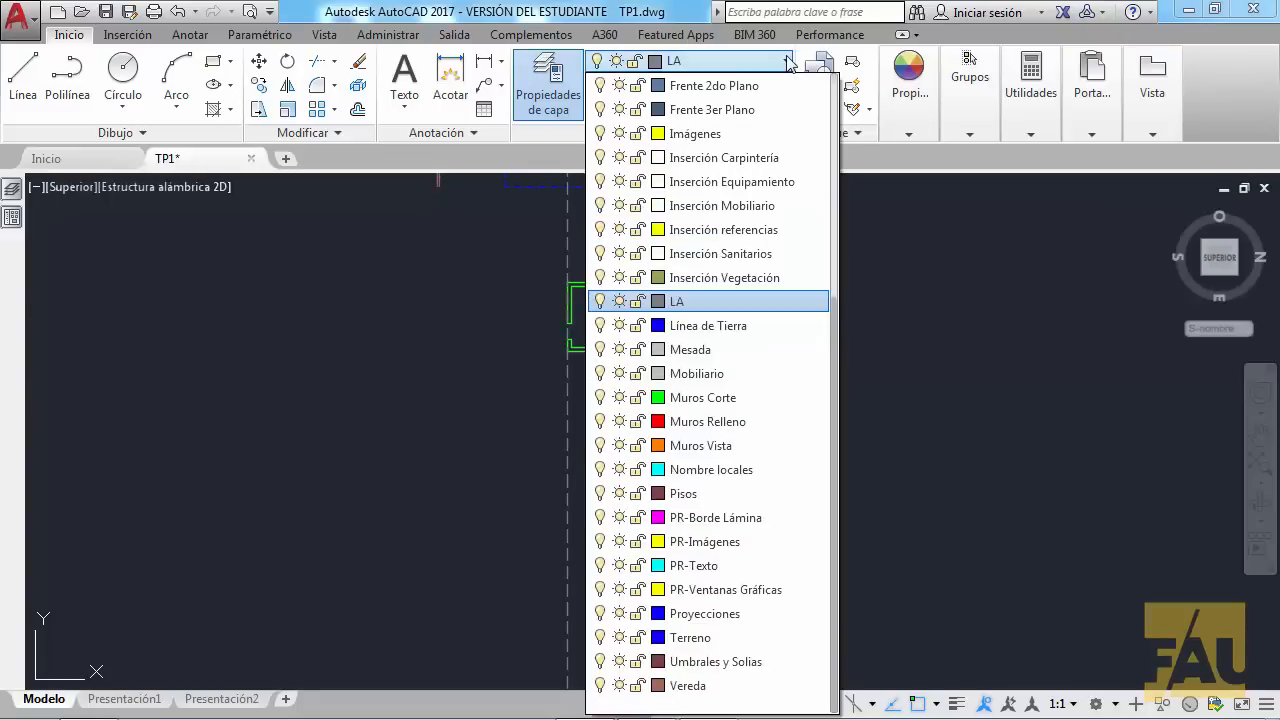
pyautogui.click(797, 232)
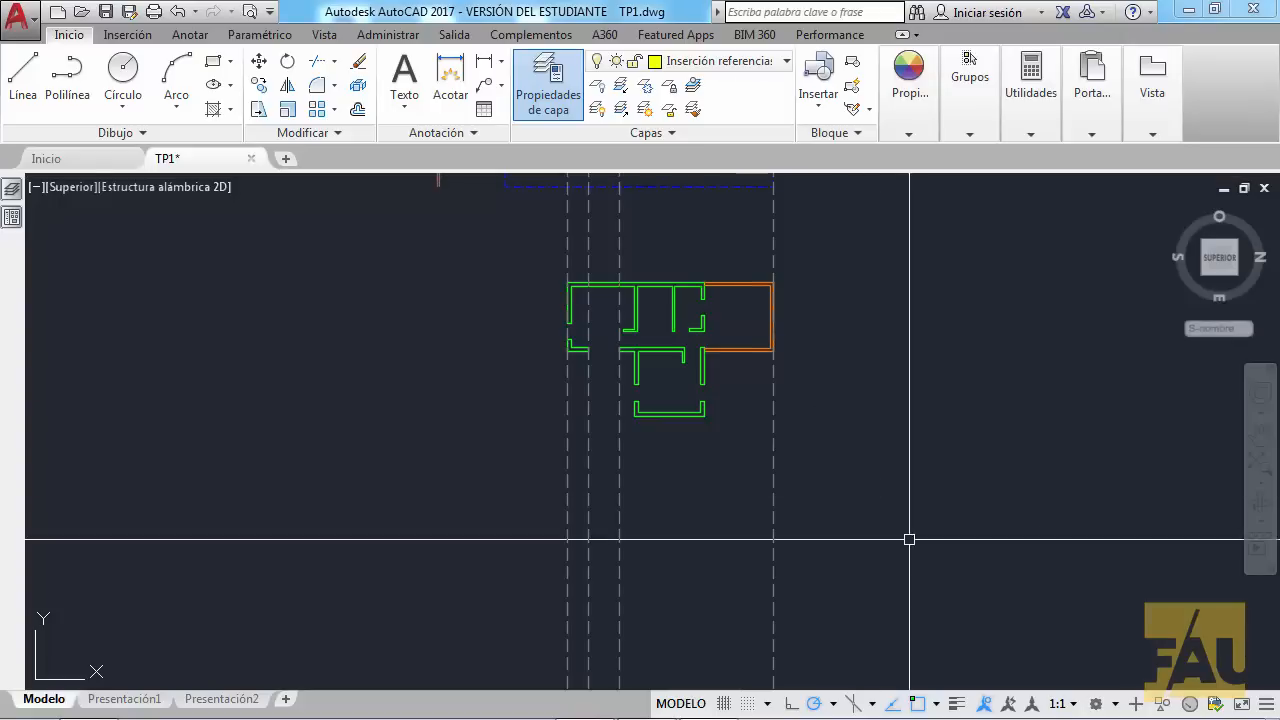
pyautogui.click(827, 76)
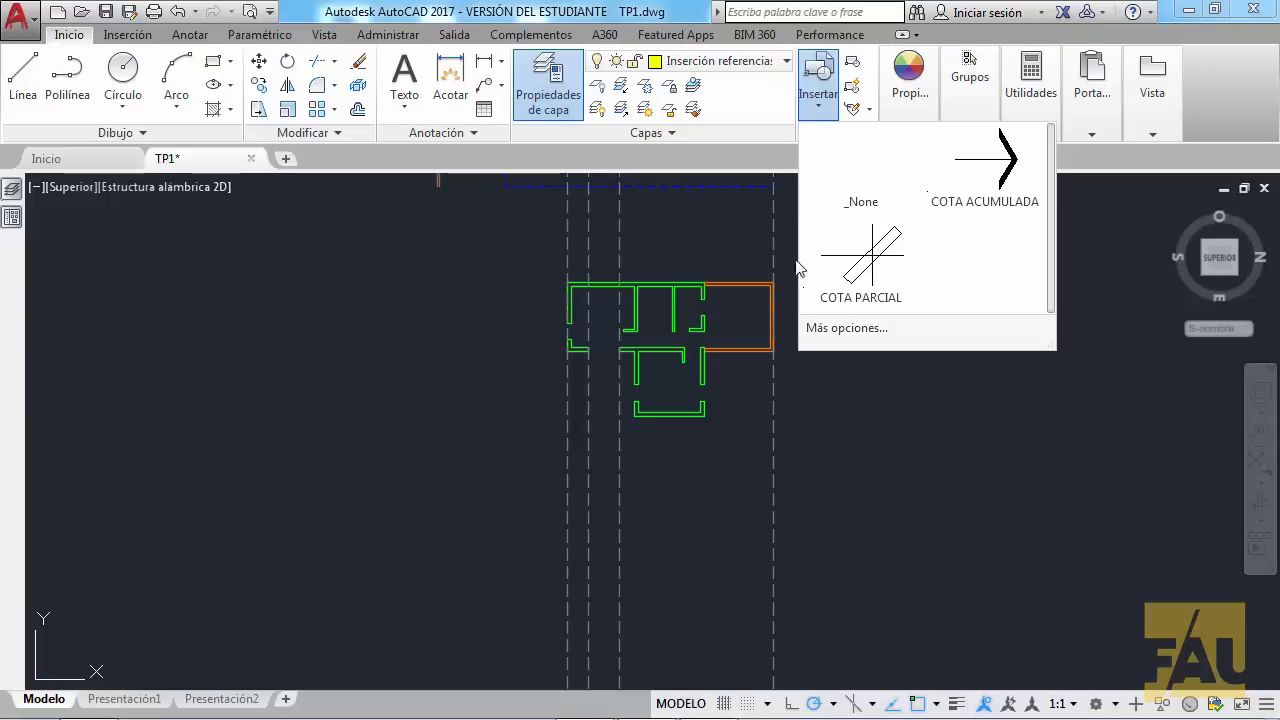
pyautogui.click(884, 330)
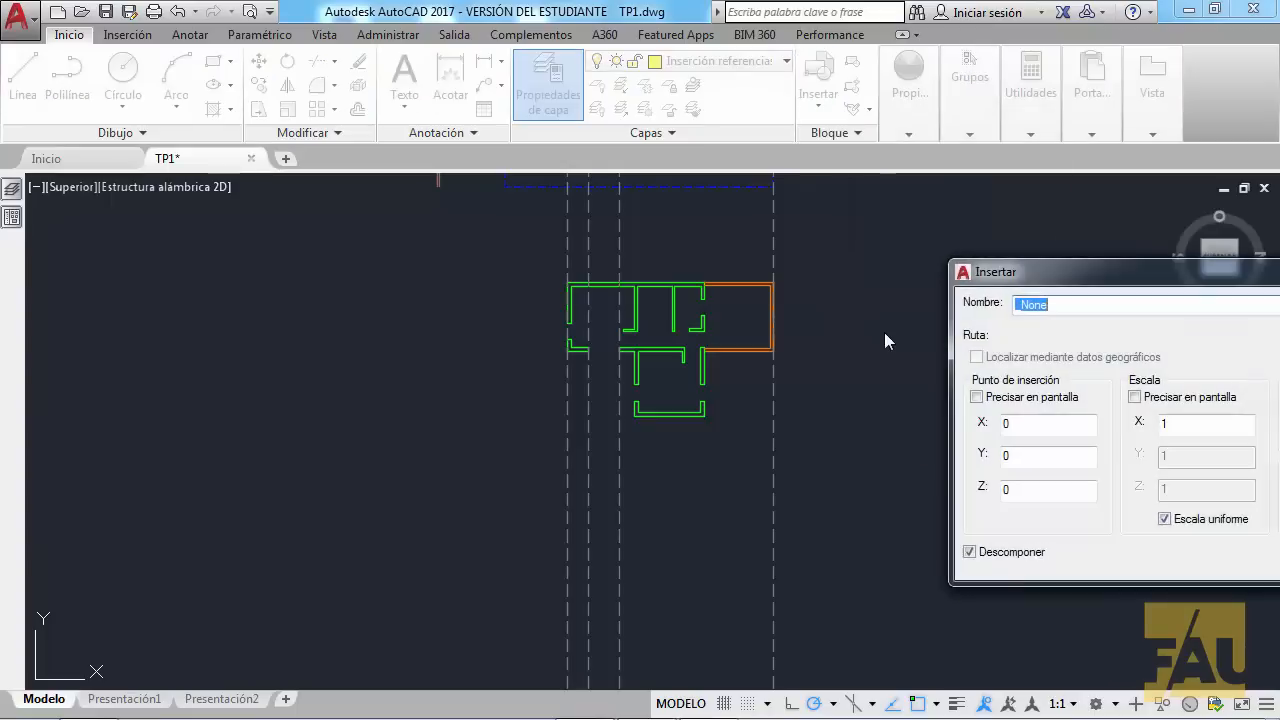
pyautogui.moveTo(1143, 278); pyautogui.dragTo(486, 235)
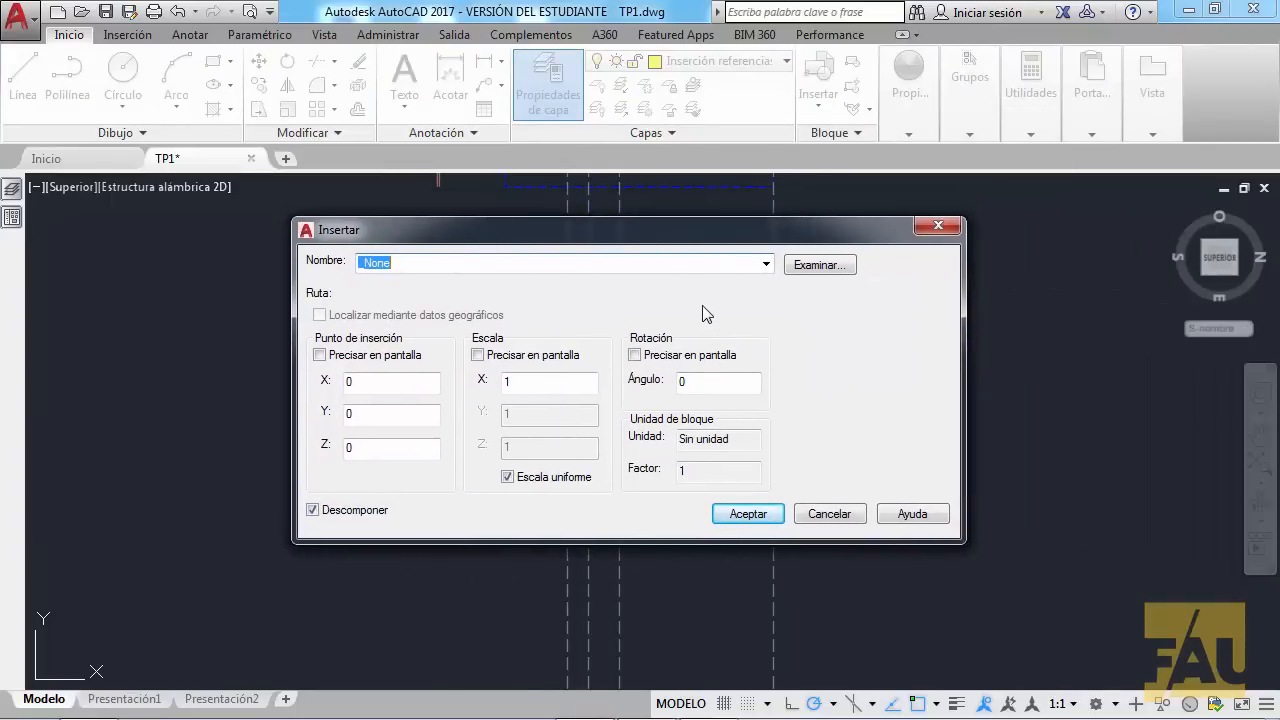
pyautogui.click(816, 265)
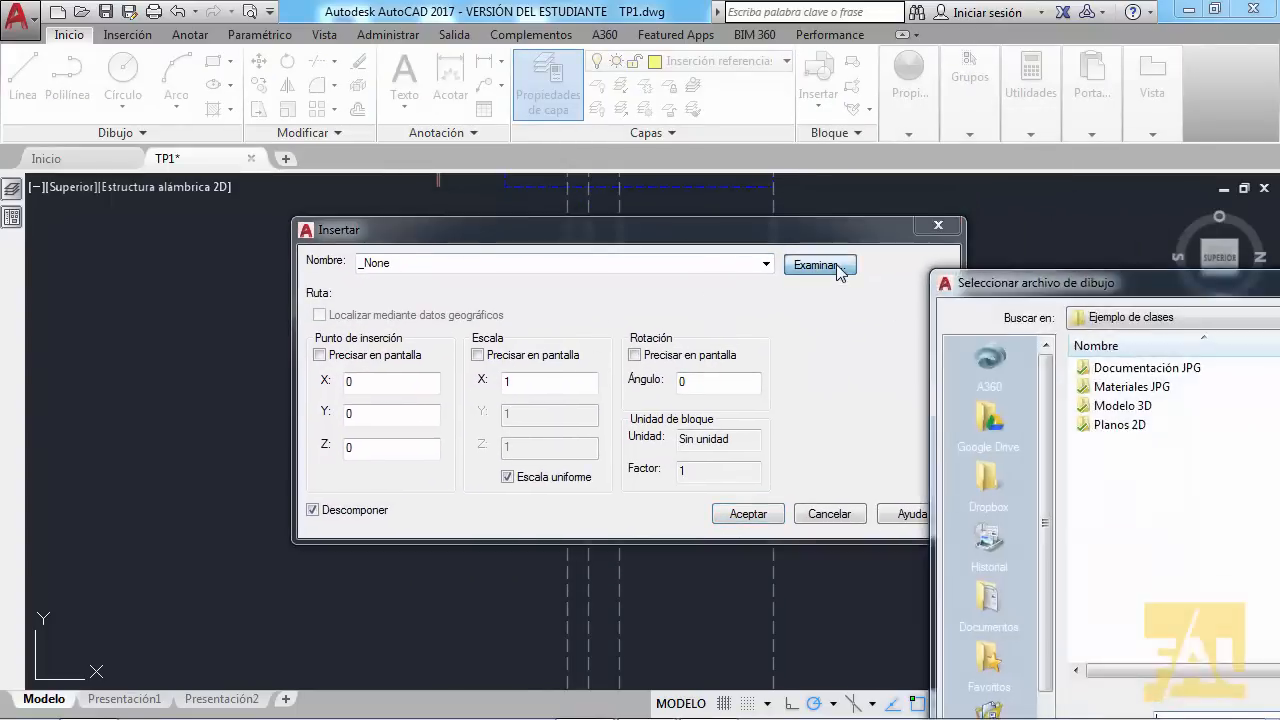
pyautogui.moveTo(1112, 284); pyautogui.dragTo(549, 190)
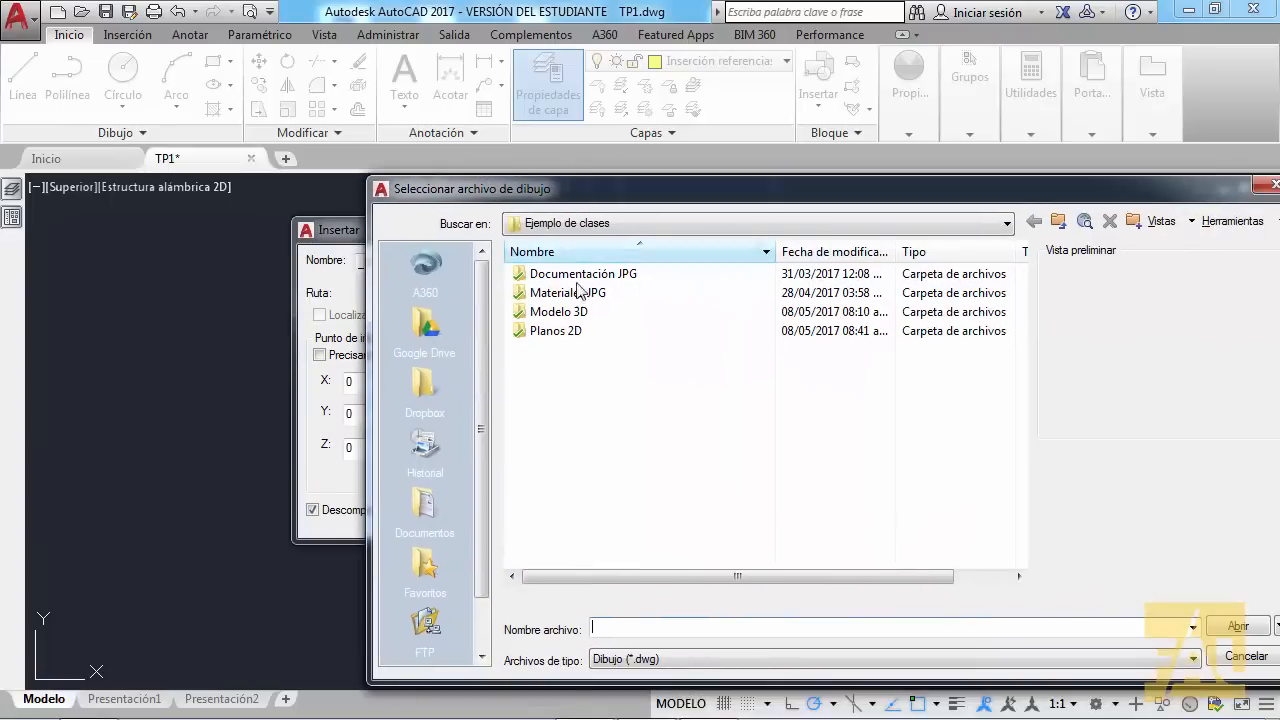
pyautogui.doubleClick(558, 332)
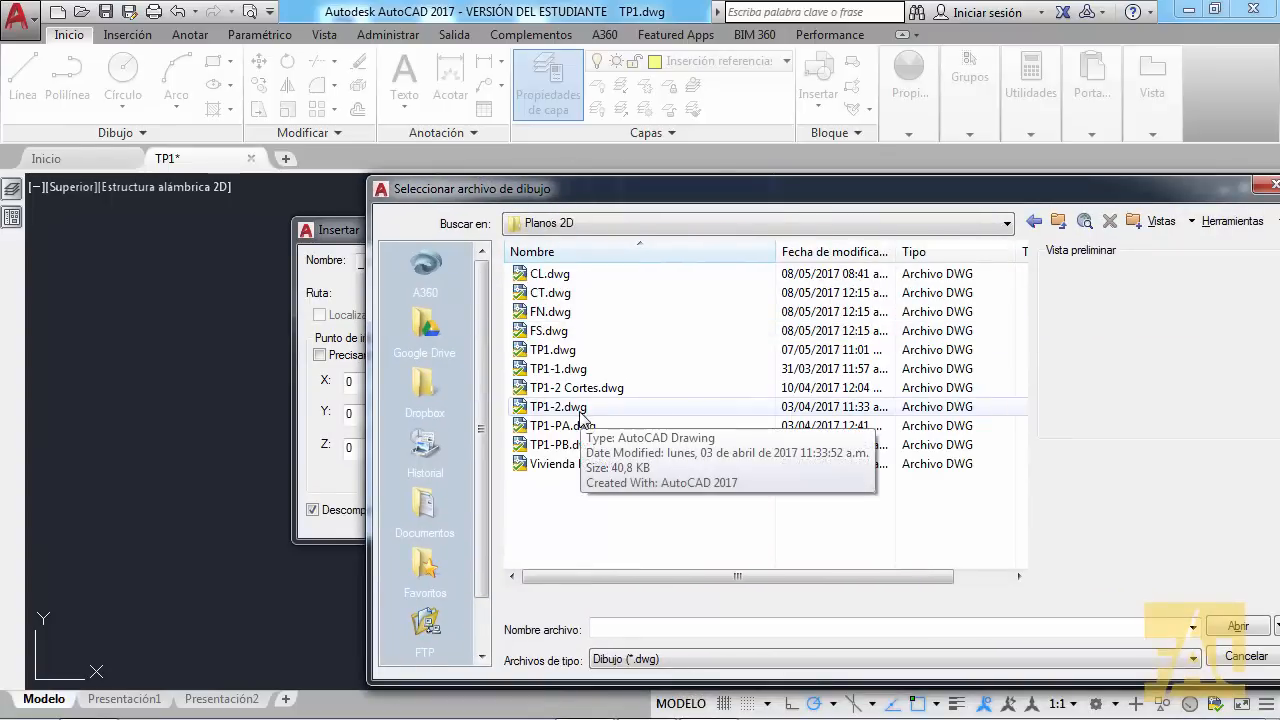
pyautogui.click(555, 277)
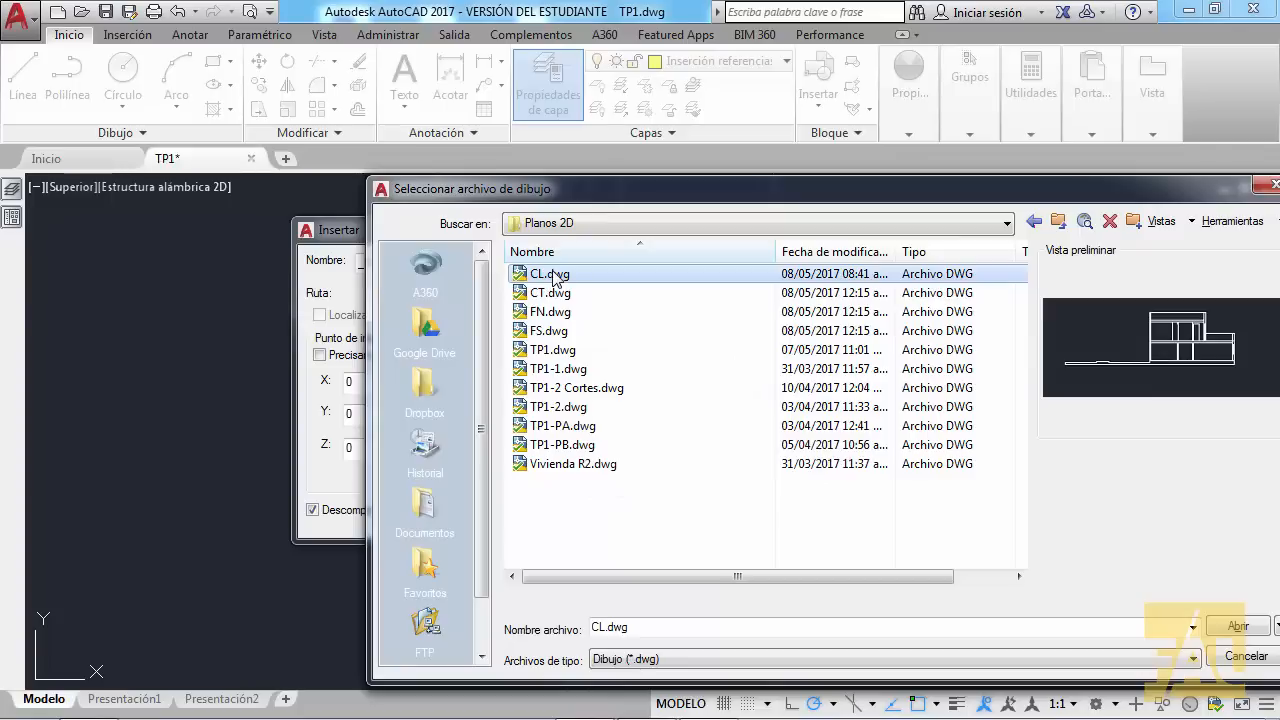
pyautogui.moveTo(745, 197); pyautogui.dragTo(583, 164)
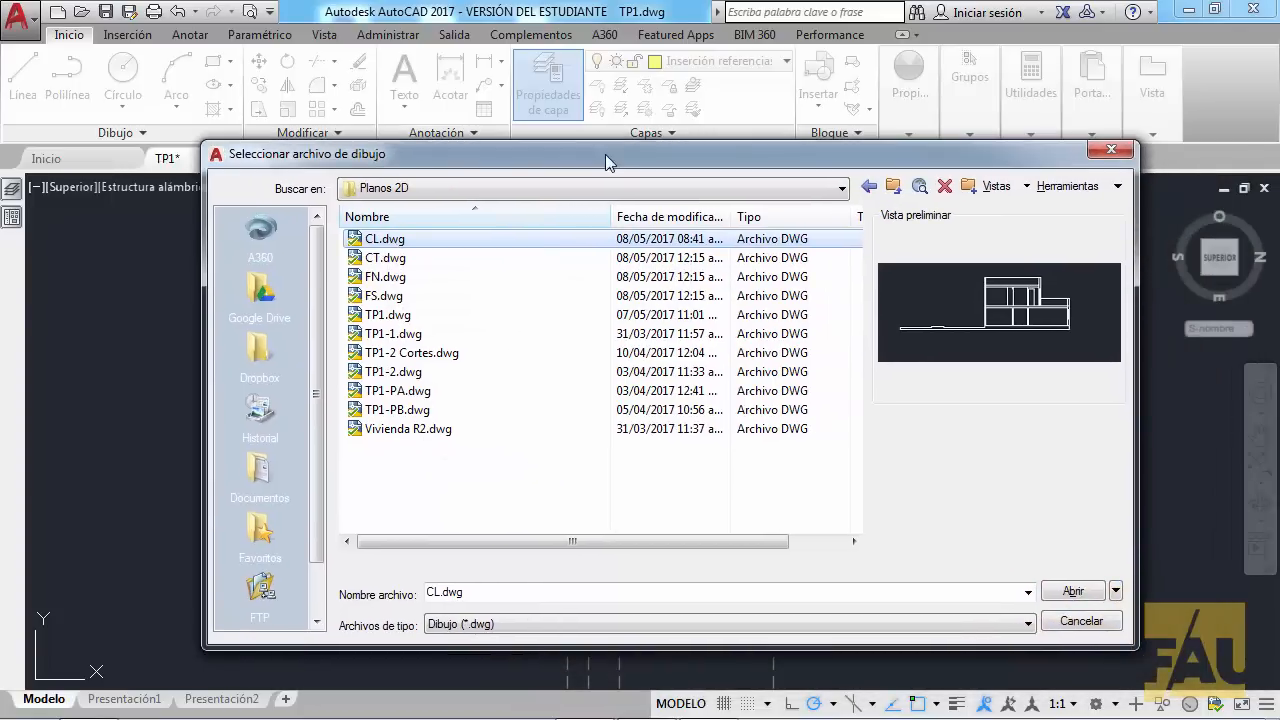
pyautogui.click(1068, 591)
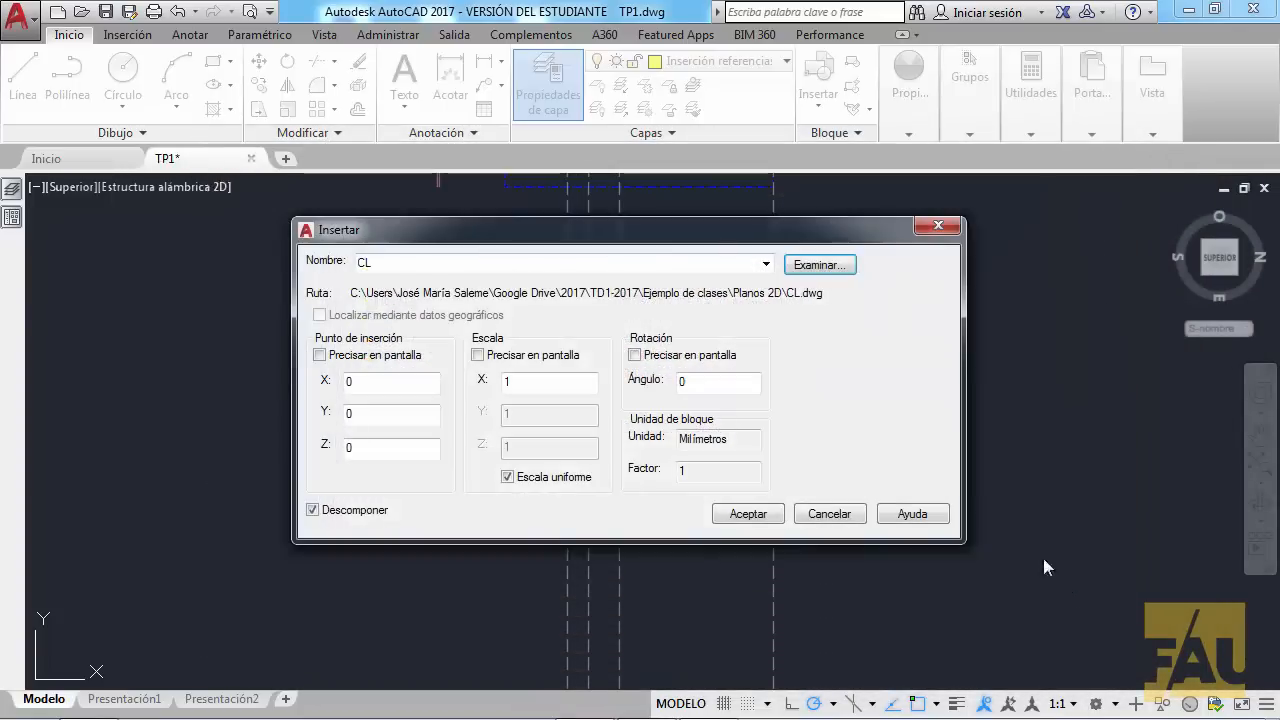
# Insert CL unexploded with its insertion point specified on screen, placing it below and slightly left of the lower plan.
pyautogui.click(322, 357)
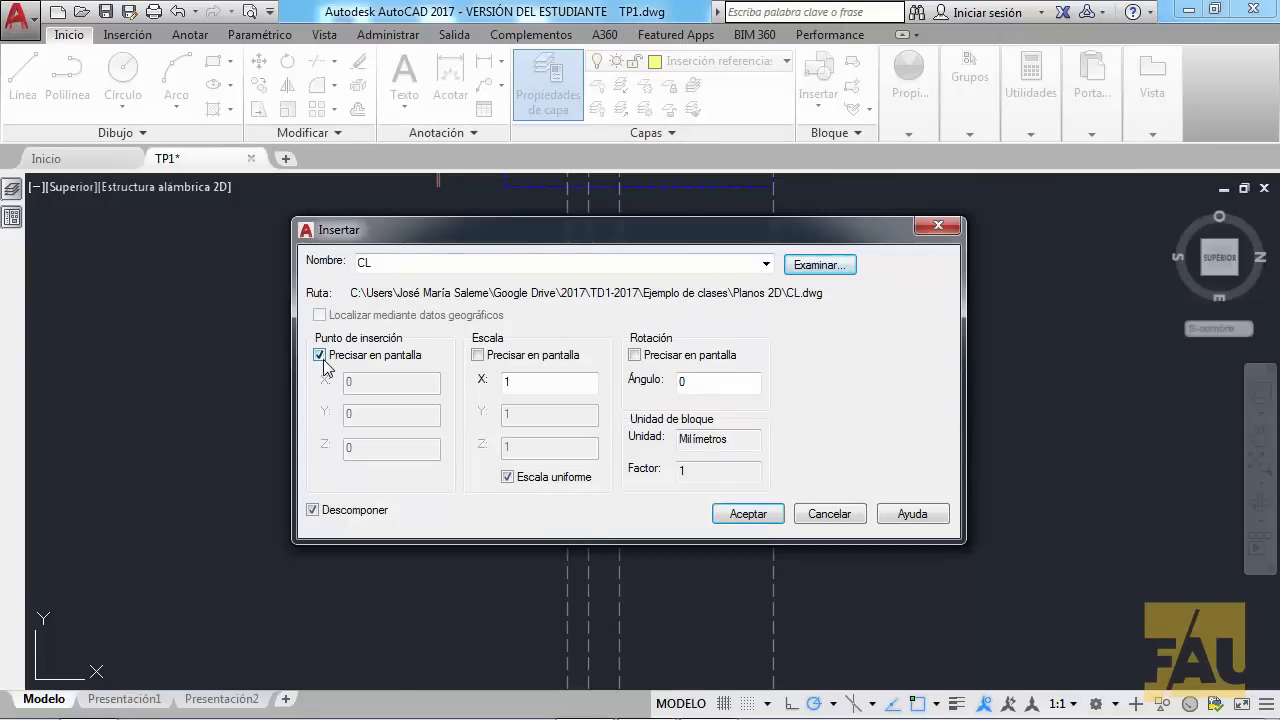
pyautogui.click(314, 510)
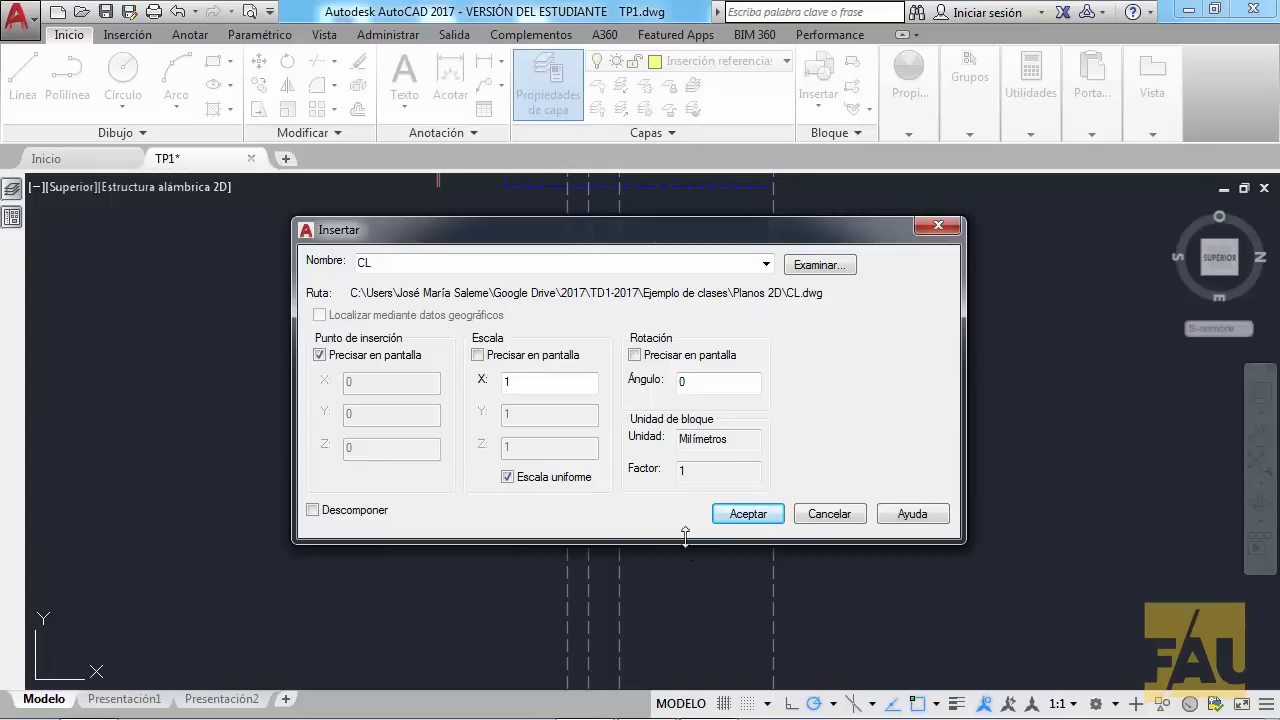
pyautogui.click(745, 516)
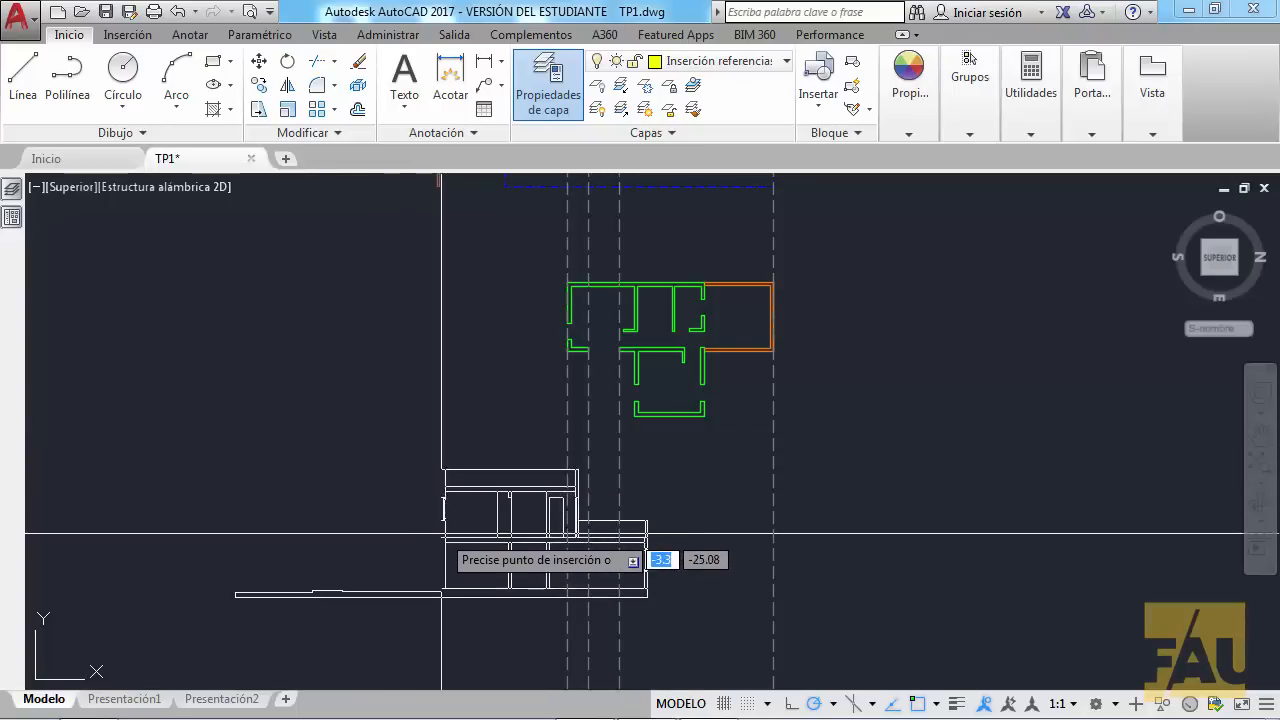
pyautogui.click(444, 521)
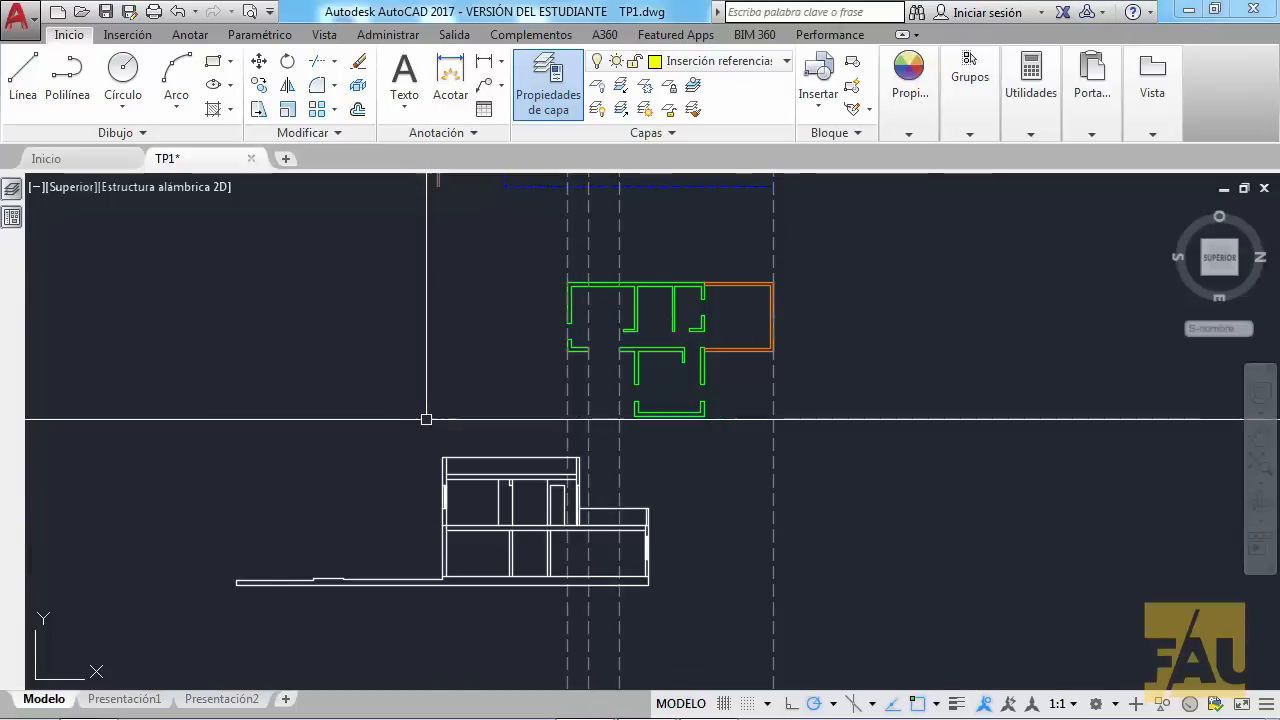
# Move the section block by its upper-left wall corner horizontally onto the leftmost construction line.
pyautogui.click(258, 84)
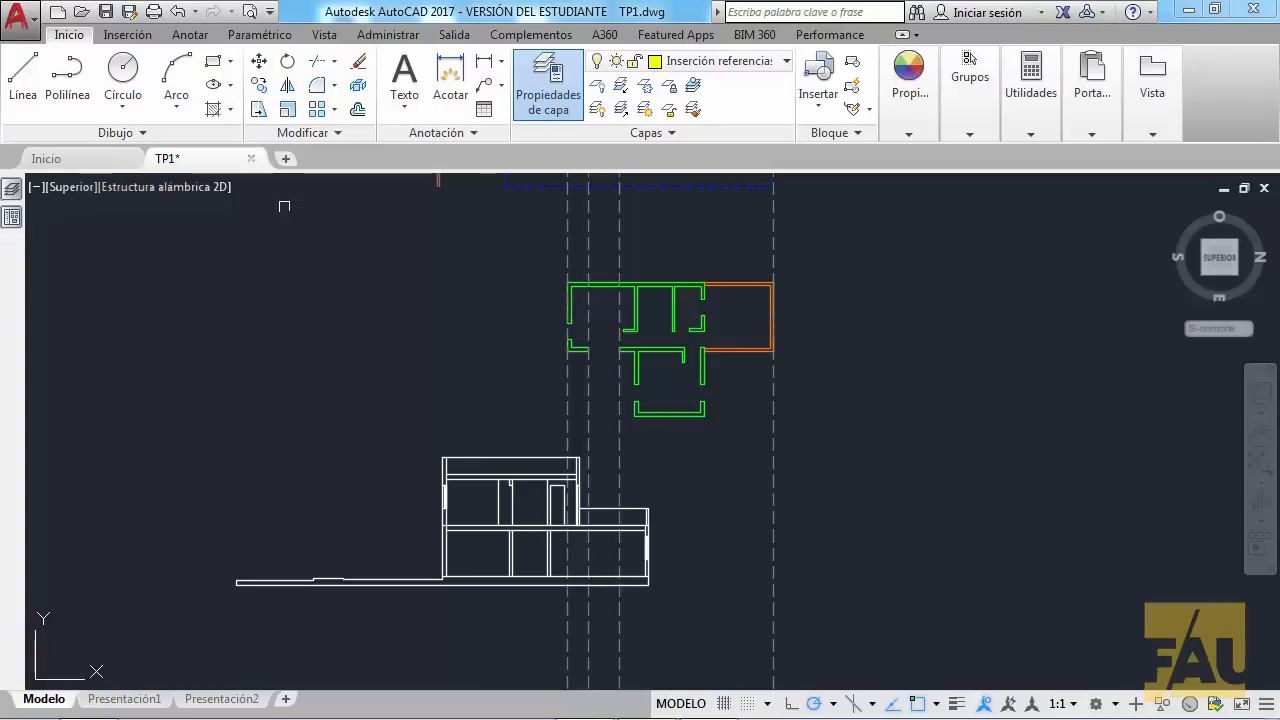
pyautogui.click(489, 460)
pyautogui.press('Return')
pyautogui.scroll(5, 632, 397)
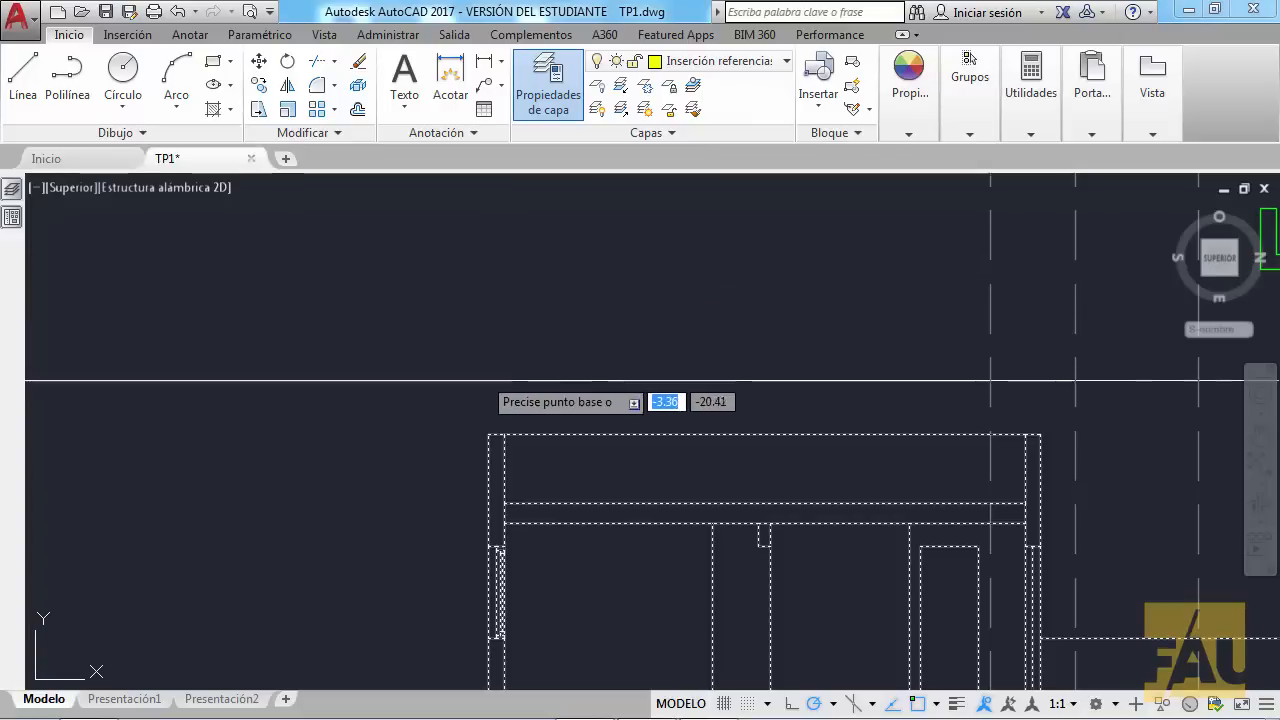
pyautogui.click(488, 434)
pyautogui.scroll(-3, 500, 431)
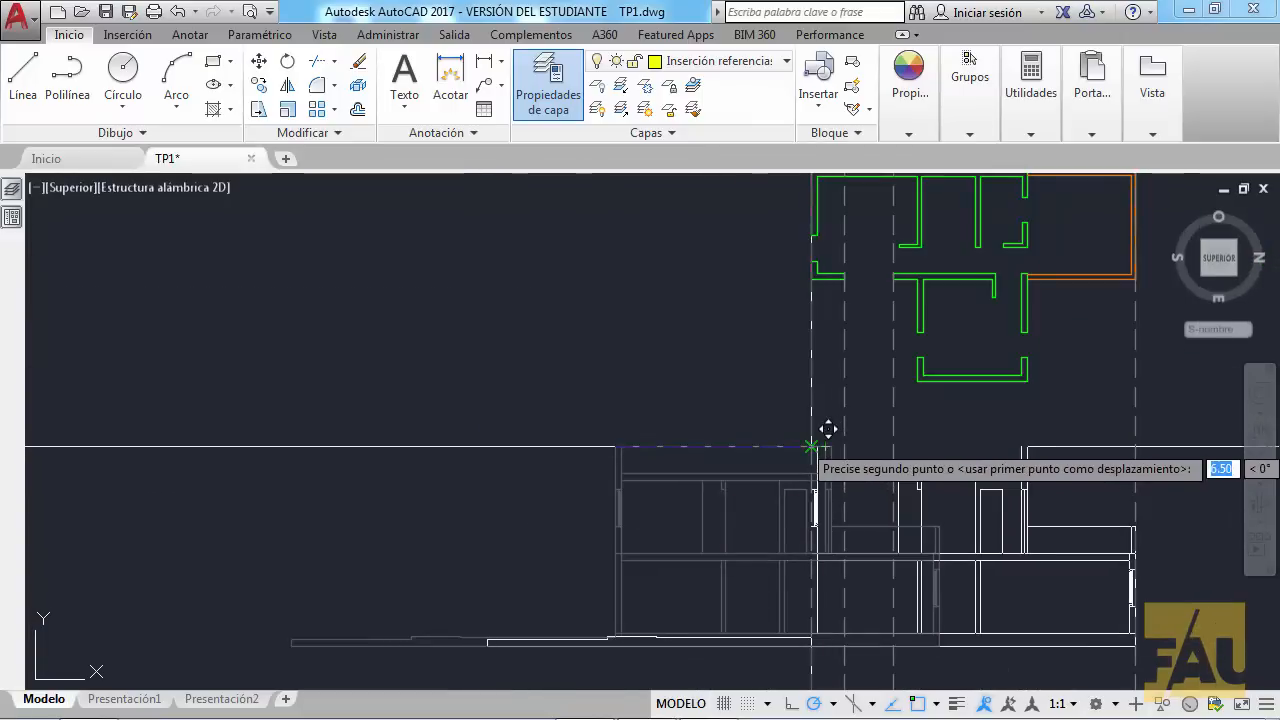
pyautogui.click(811, 446)
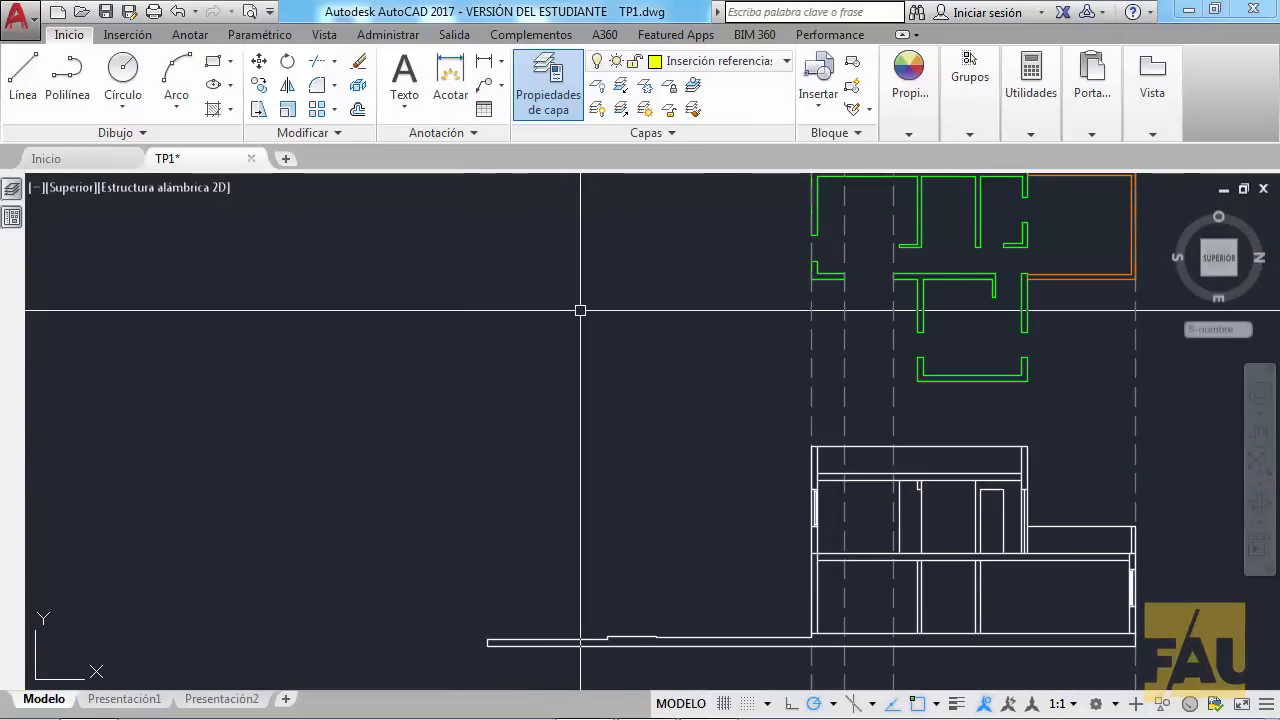
# Examine how the section's walls line up with the construction lines and the plan above.
pyautogui.moveTo(802, 401); pyautogui.dragTo(809, 327, button='middle')
pyautogui.scroll(-1, 937, 289)
pyautogui.scroll(7, 851, 294)
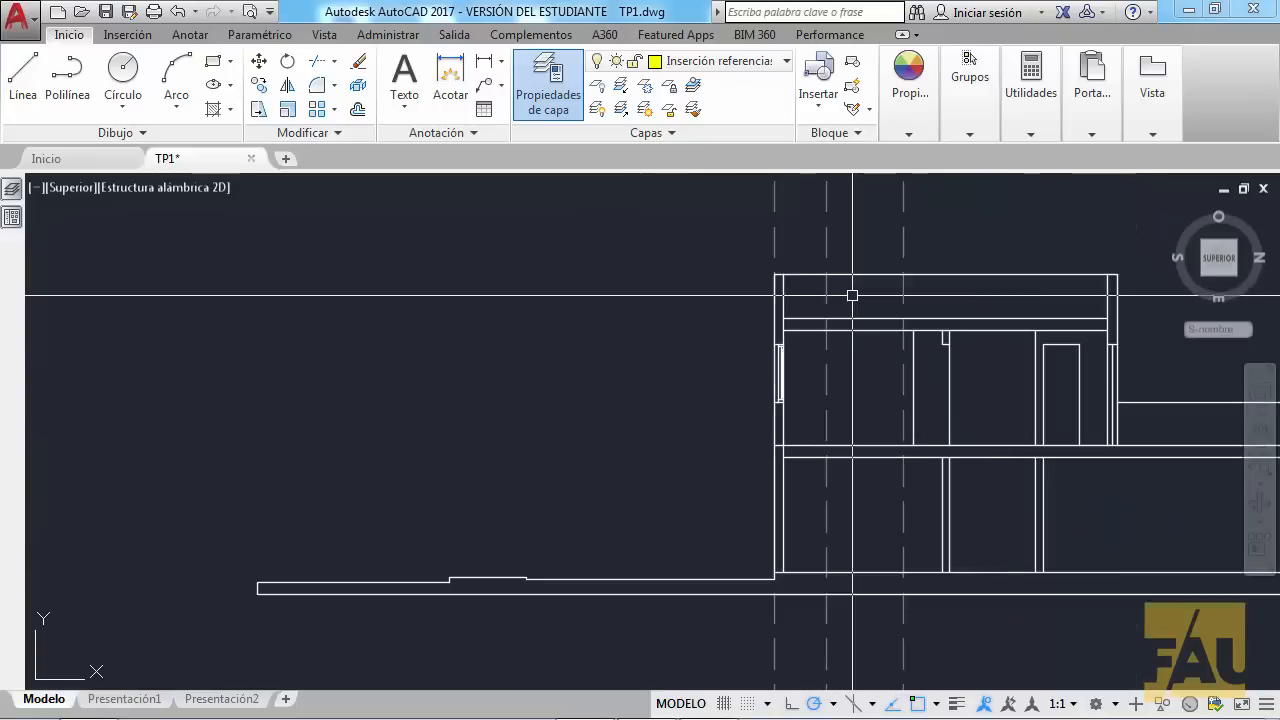
pyautogui.moveTo(713, 287)
pyautogui.mouseDown(button='middle')
pyautogui.moveTo(725, 508)
pyautogui.moveTo(333, 501)
pyautogui.mouseUp(button='middle')
pyautogui.scroll(-4, 571, 461)
pyautogui.moveTo(717, 476); pyautogui.dragTo(623, 462, button='middle')
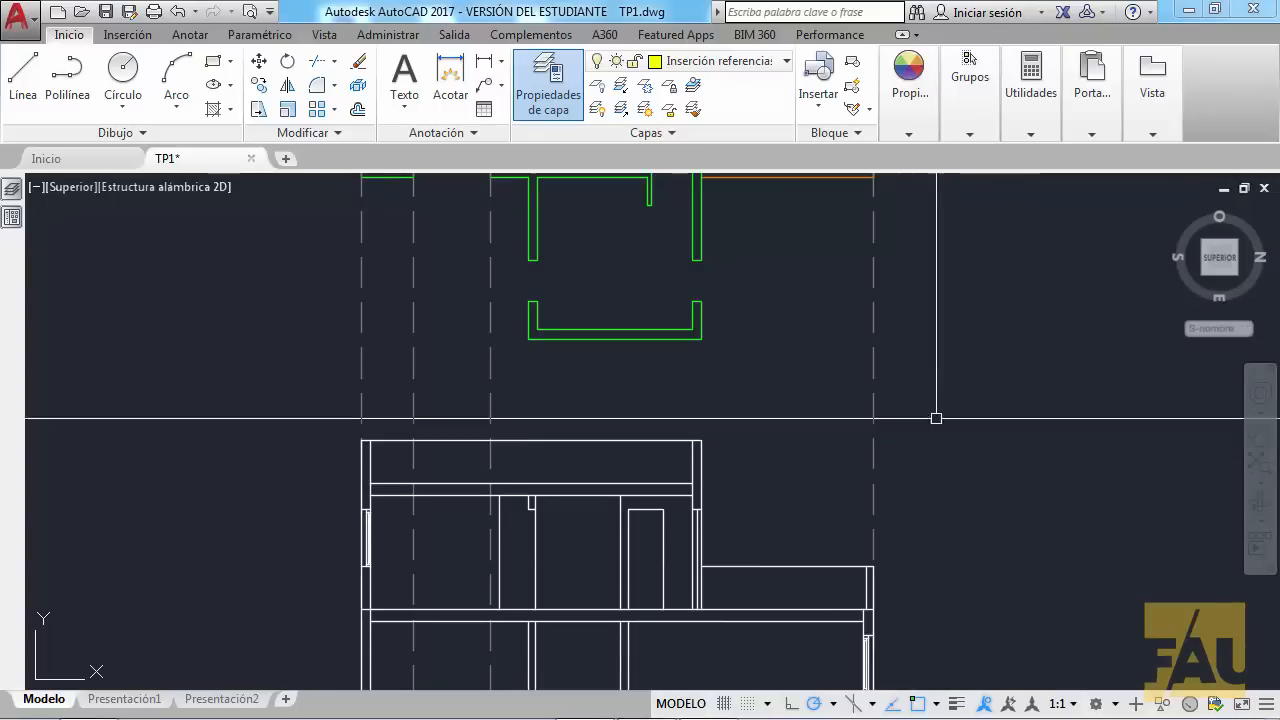
pyautogui.scroll(-2, 934, 400)
pyautogui.moveTo(934, 389); pyautogui.dragTo(963, 461, button='middle')
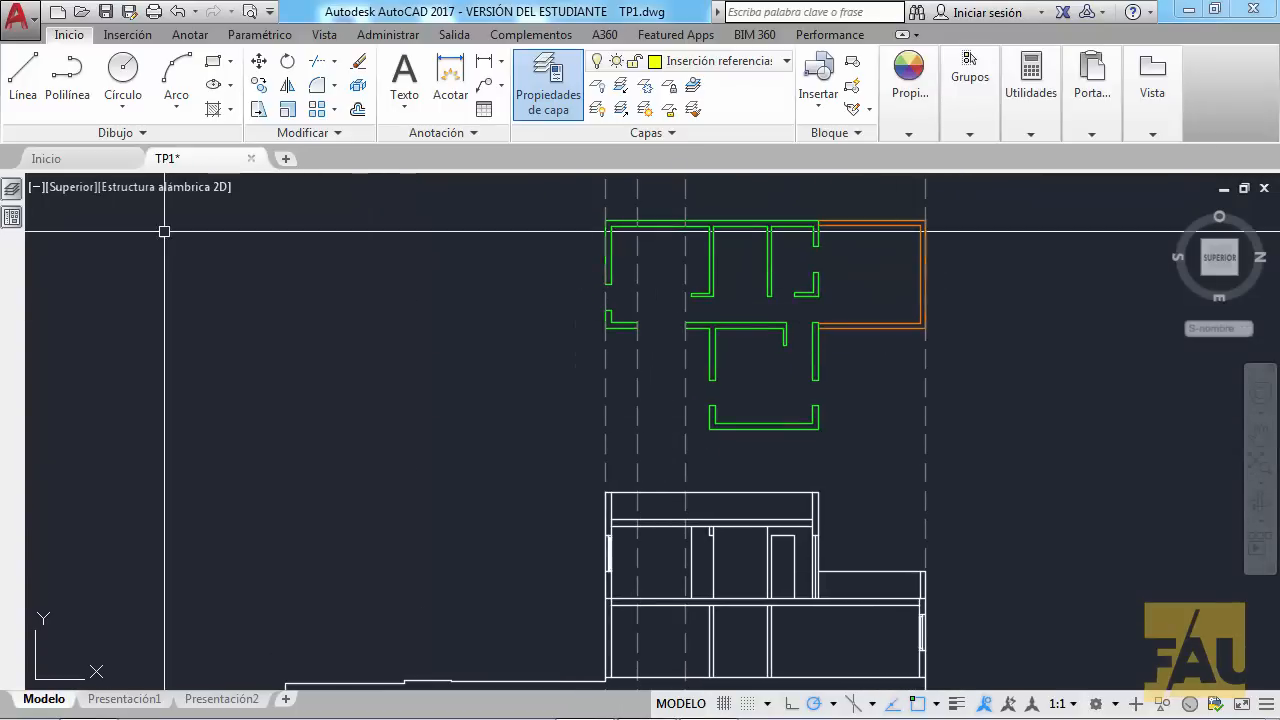
# Draw vertical construction lines through both bottom outer corners of the plan's lower room and check them against the section.
pyautogui.click(549, 88)
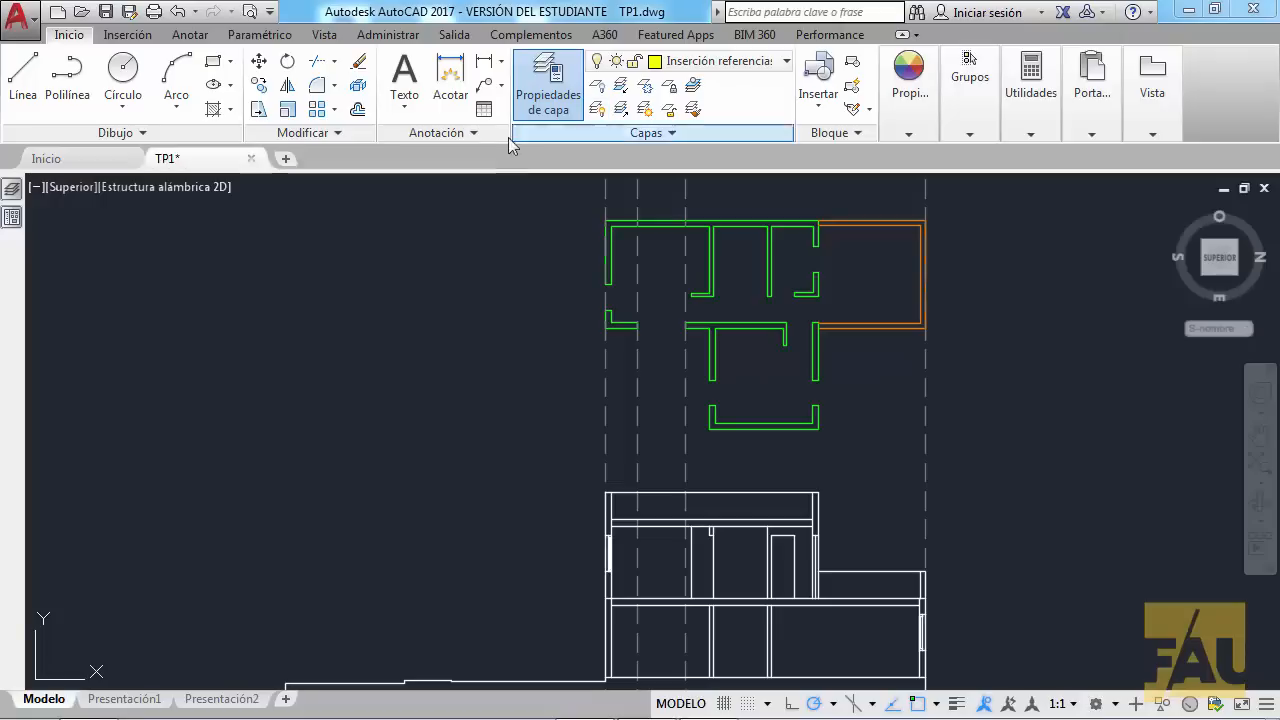
pyautogui.click(157, 140)
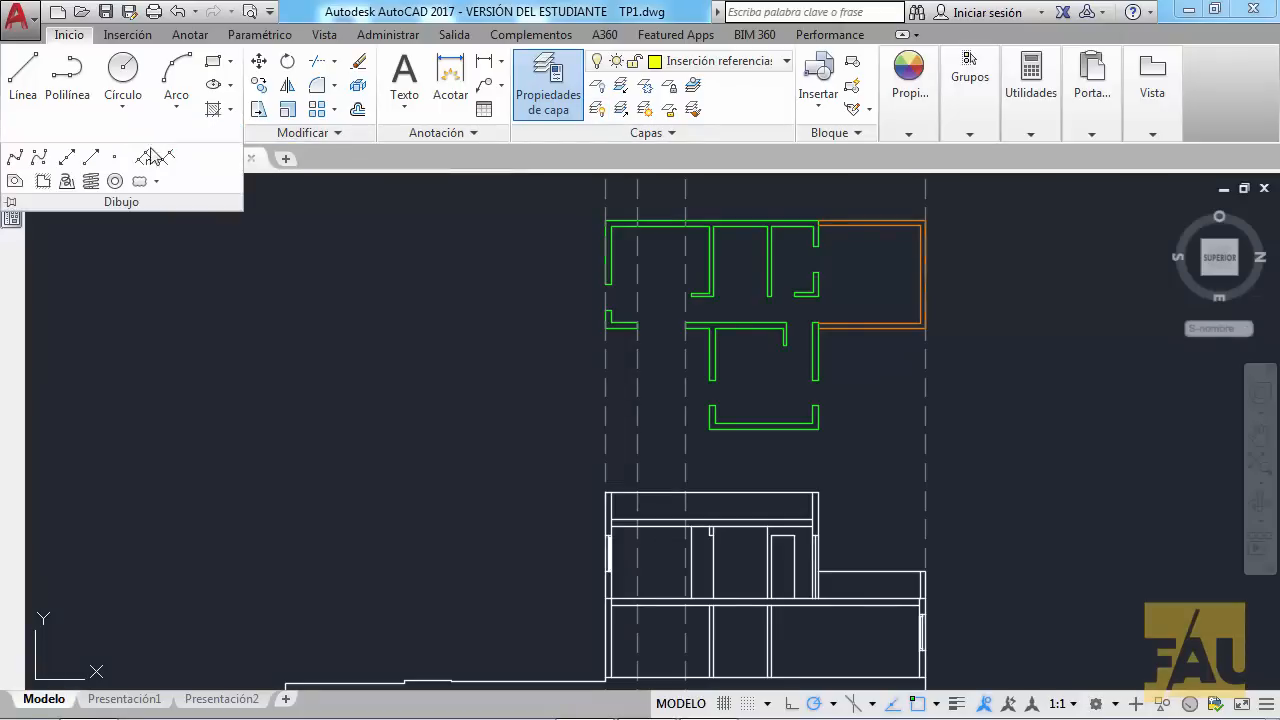
pyautogui.click(66, 157)
pyautogui.rightClick(249, 313)
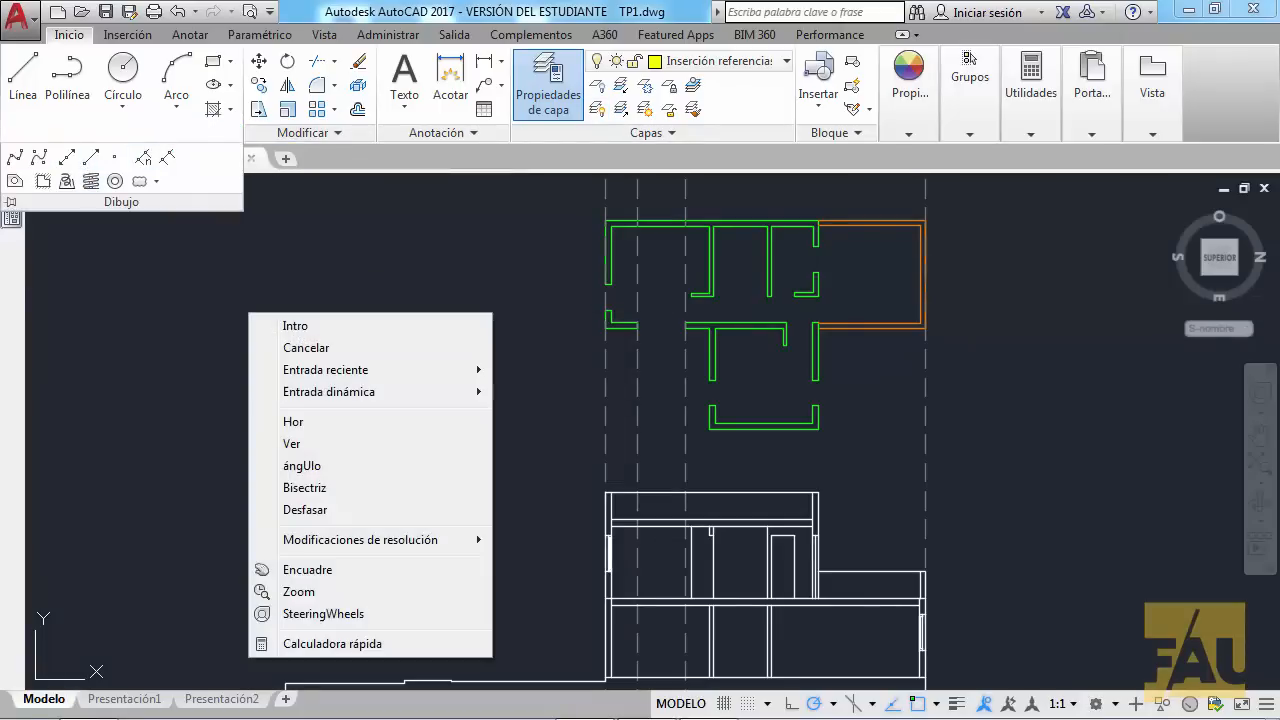
pyautogui.click(305, 443)
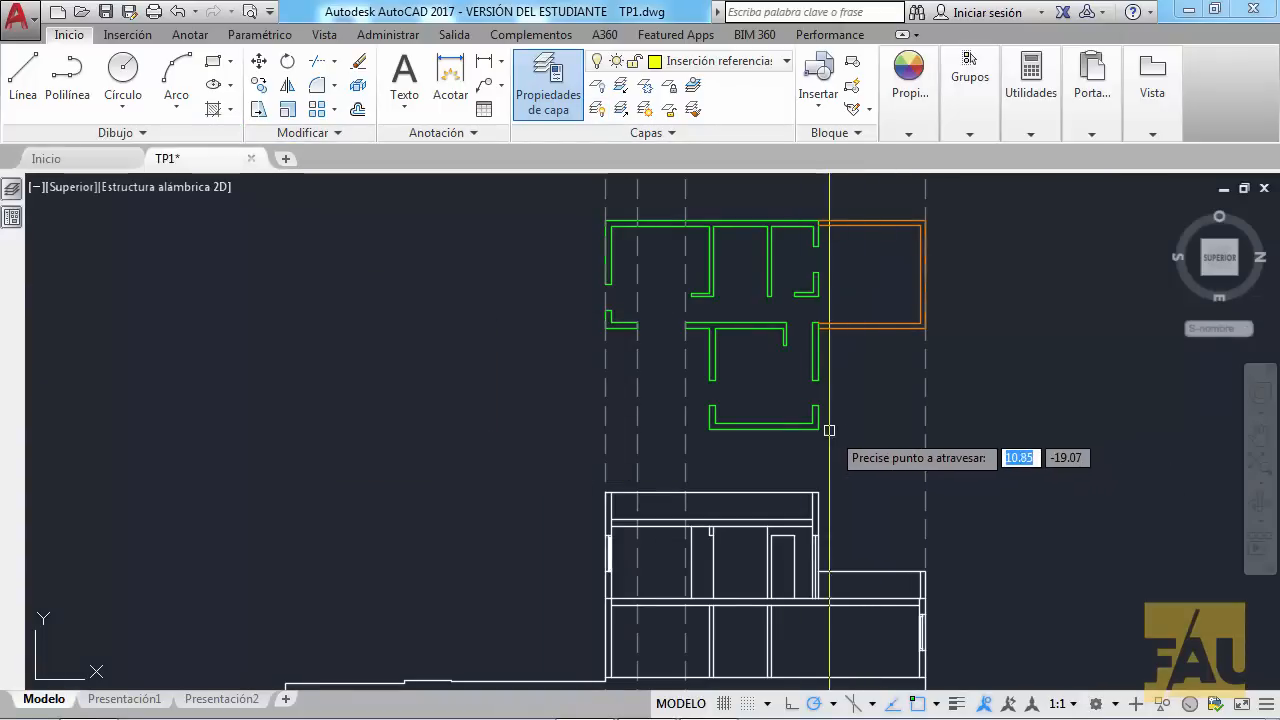
pyautogui.click(818, 430)
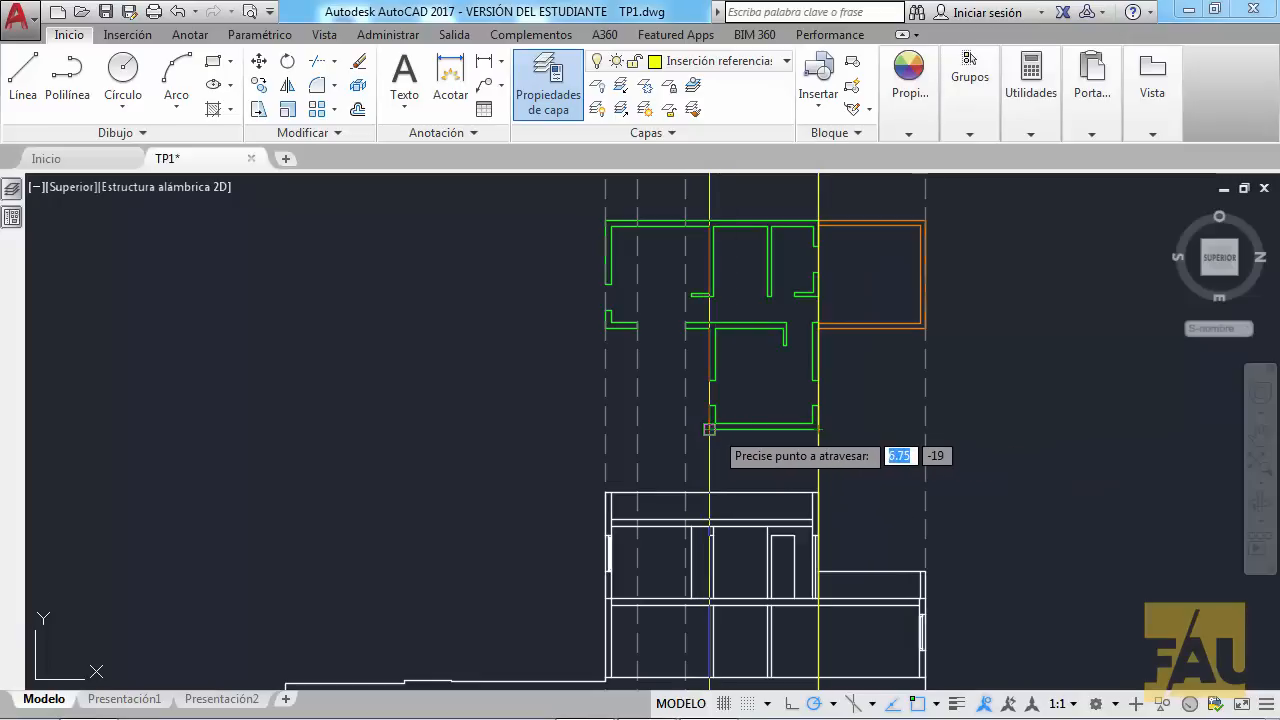
pyautogui.click(709, 430)
pyautogui.moveTo(1054, 391)
pyautogui.mouseDown(button='middle')
pyautogui.moveTo(1117, 356)
pyautogui.moveTo(1156, 305)
pyautogui.mouseUp(button='middle')
pyautogui.scroll(6, 959, 461)
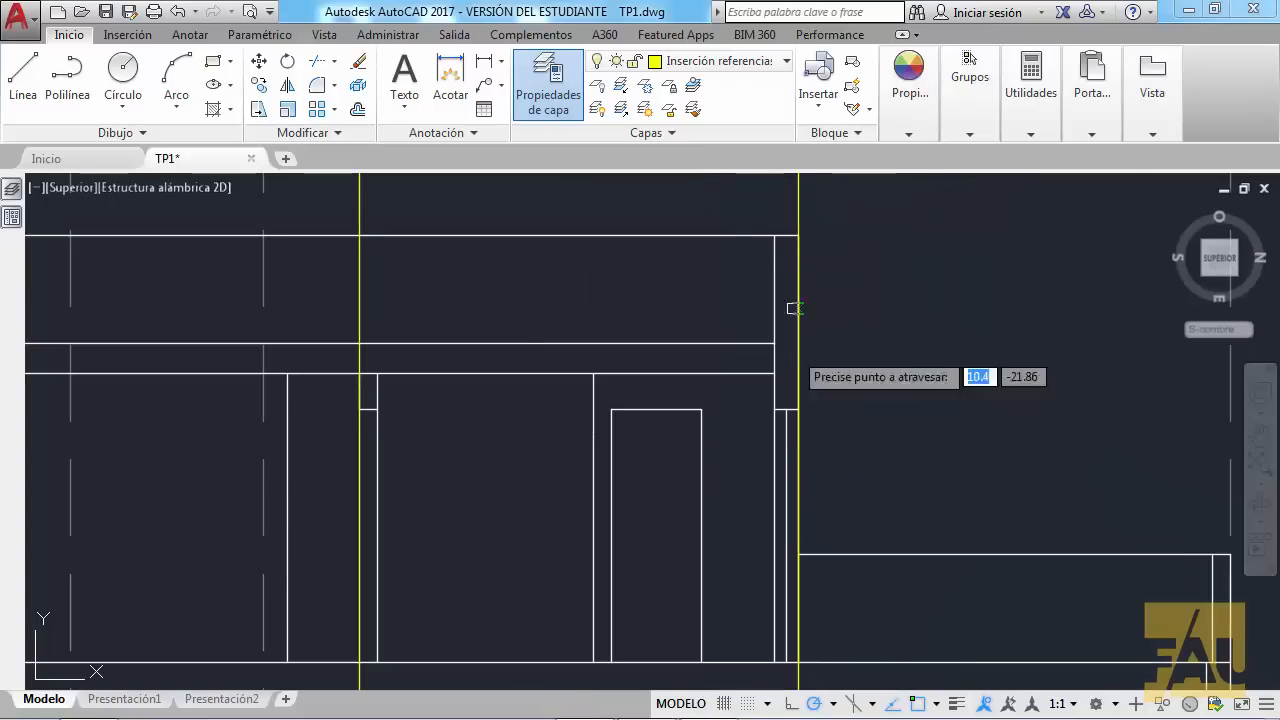
pyautogui.scroll(-8, 814, 294)
pyautogui.moveTo(906, 289); pyautogui.dragTo(919, 399, button='middle')
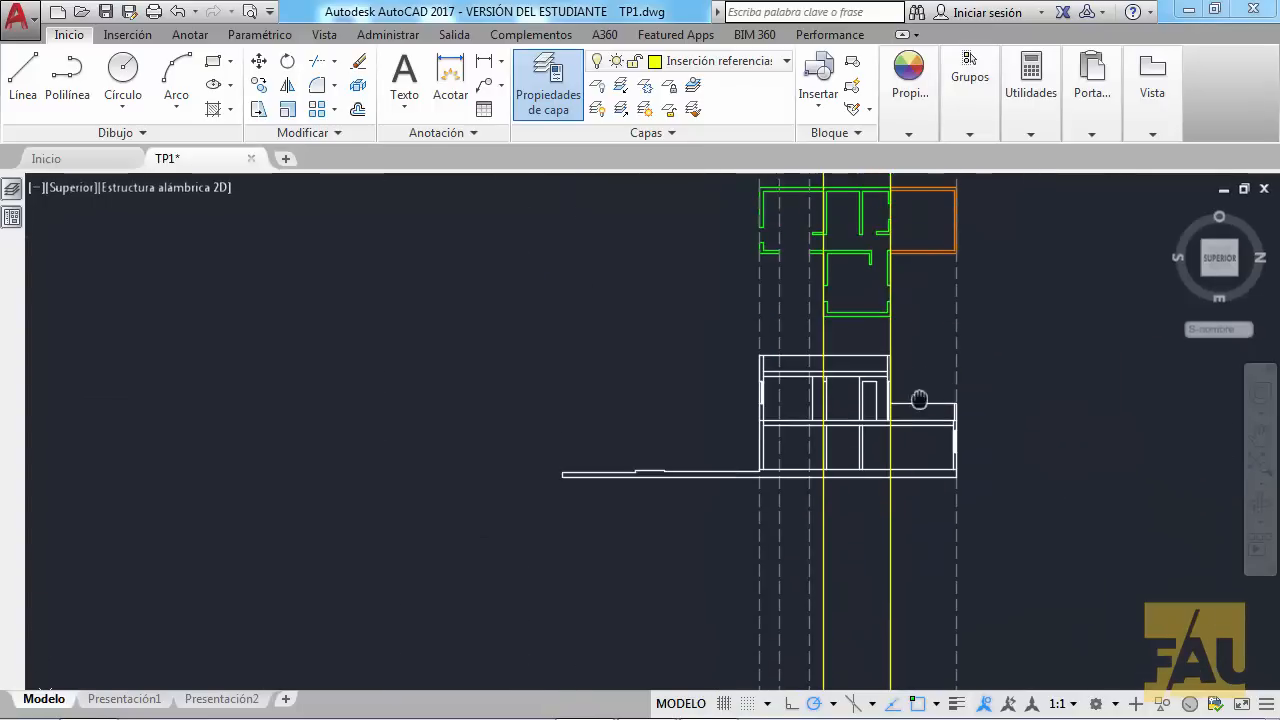
pyautogui.press('Escape')
# Assign the two new yellow construction lines to the LA layer and deselect them.
pyautogui.click(912, 334)
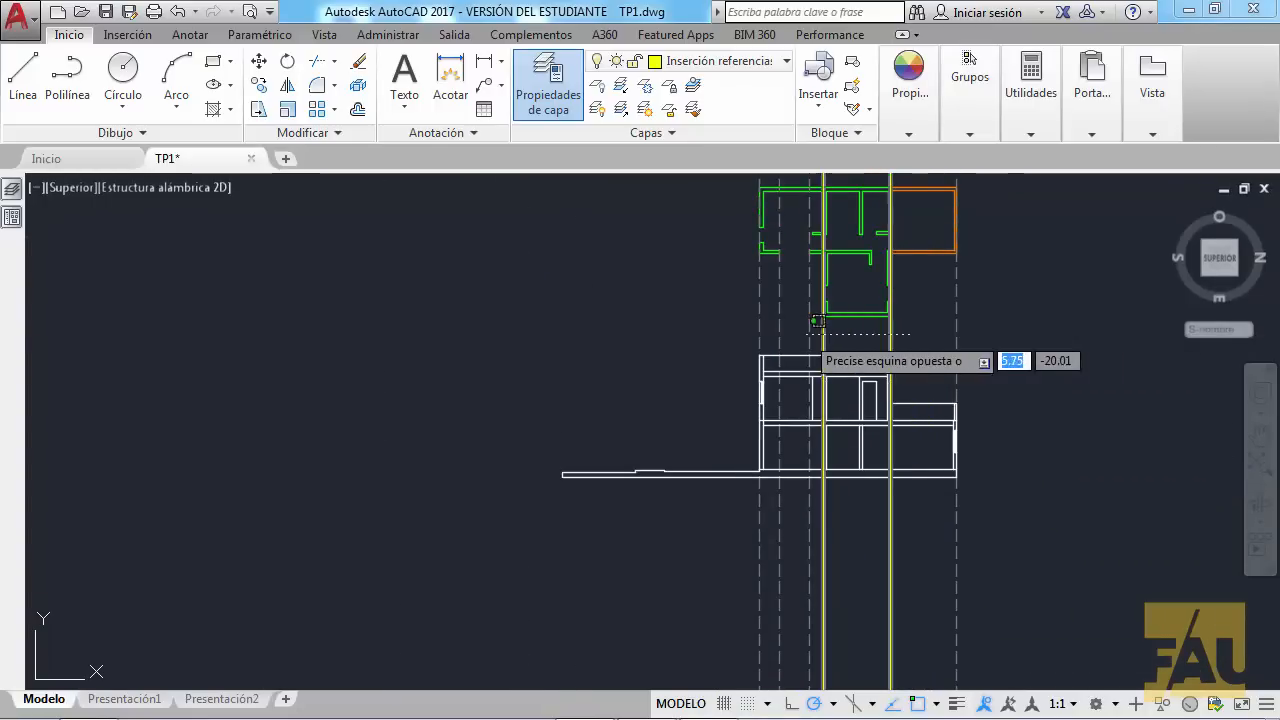
pyautogui.click(818, 349)
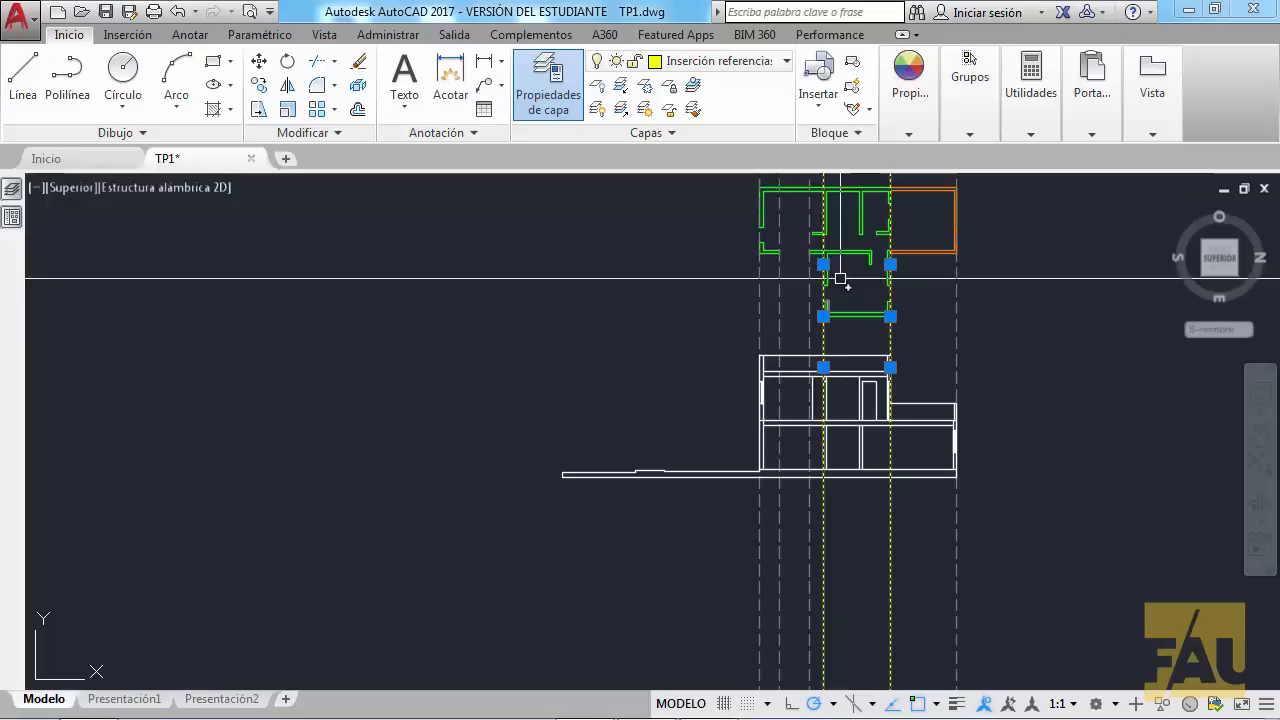
pyautogui.click(786, 62)
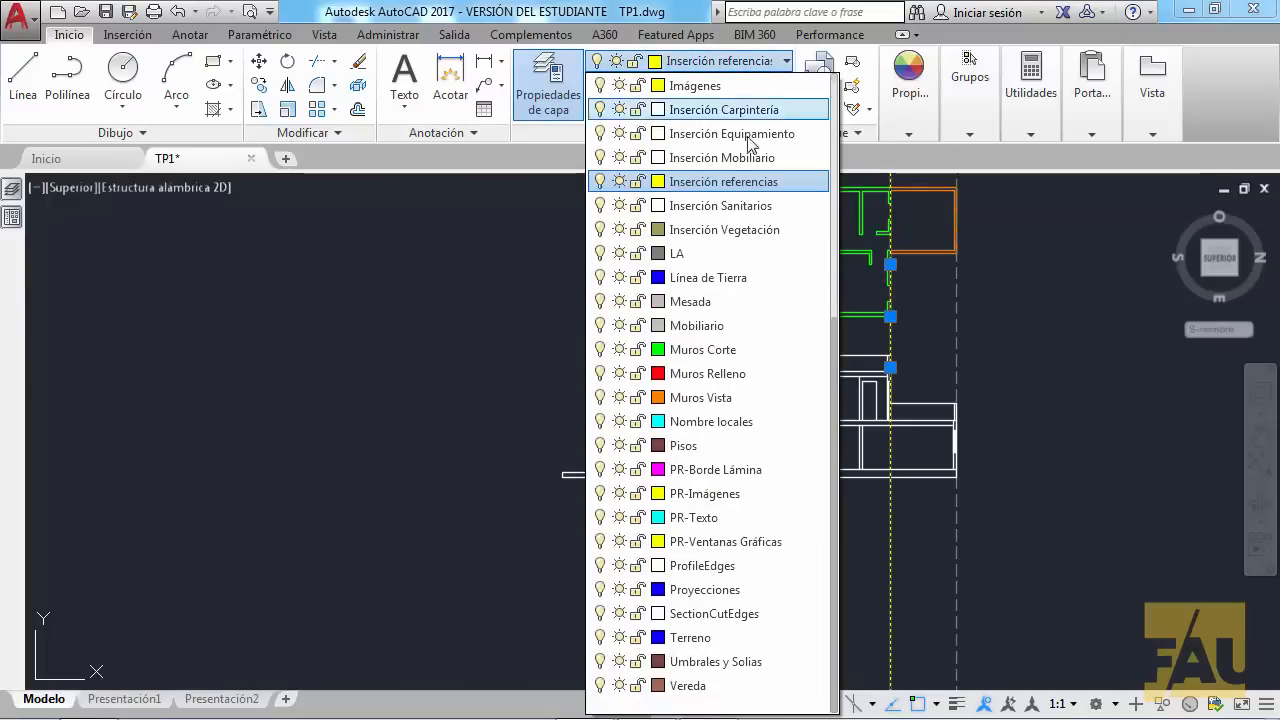
pyautogui.click(731, 253)
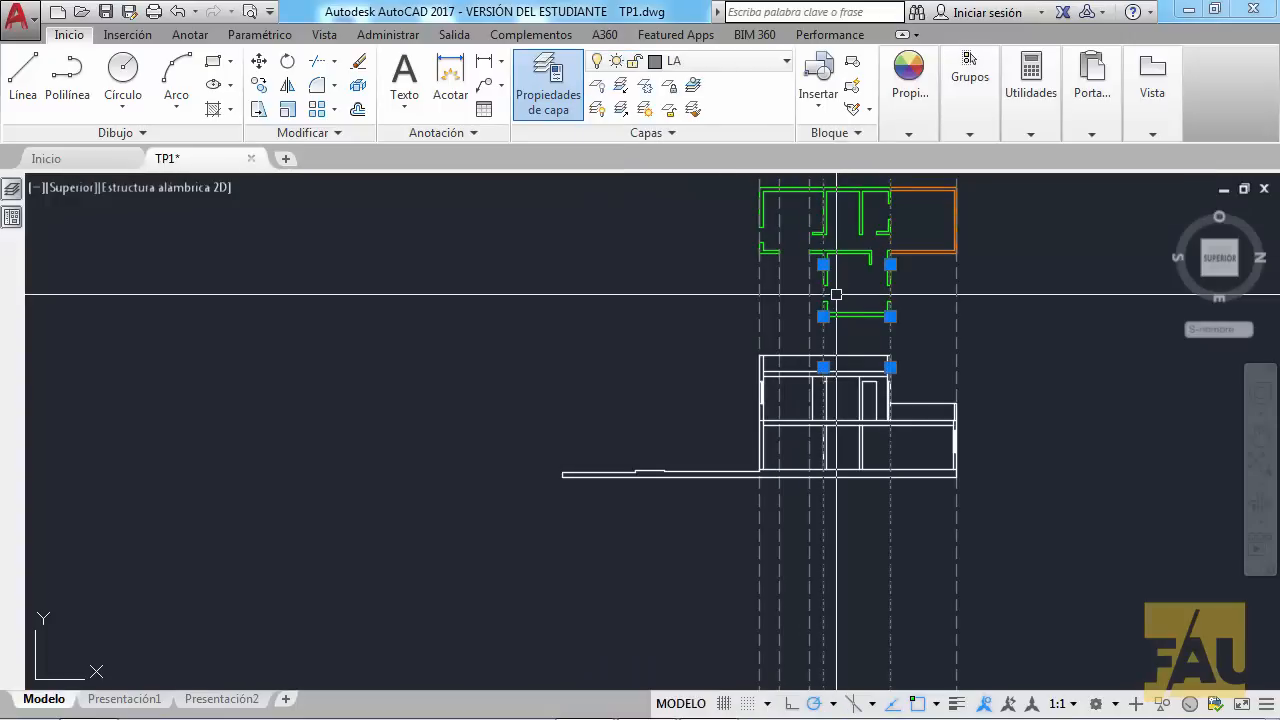
pyautogui.press('Escape')
# Open the recent drawing CL.dwg, continue past the external DWG prompt, and inspect the section.
pyautogui.moveTo(1121, 384); pyautogui.dragTo(1096, 444, button='middle')
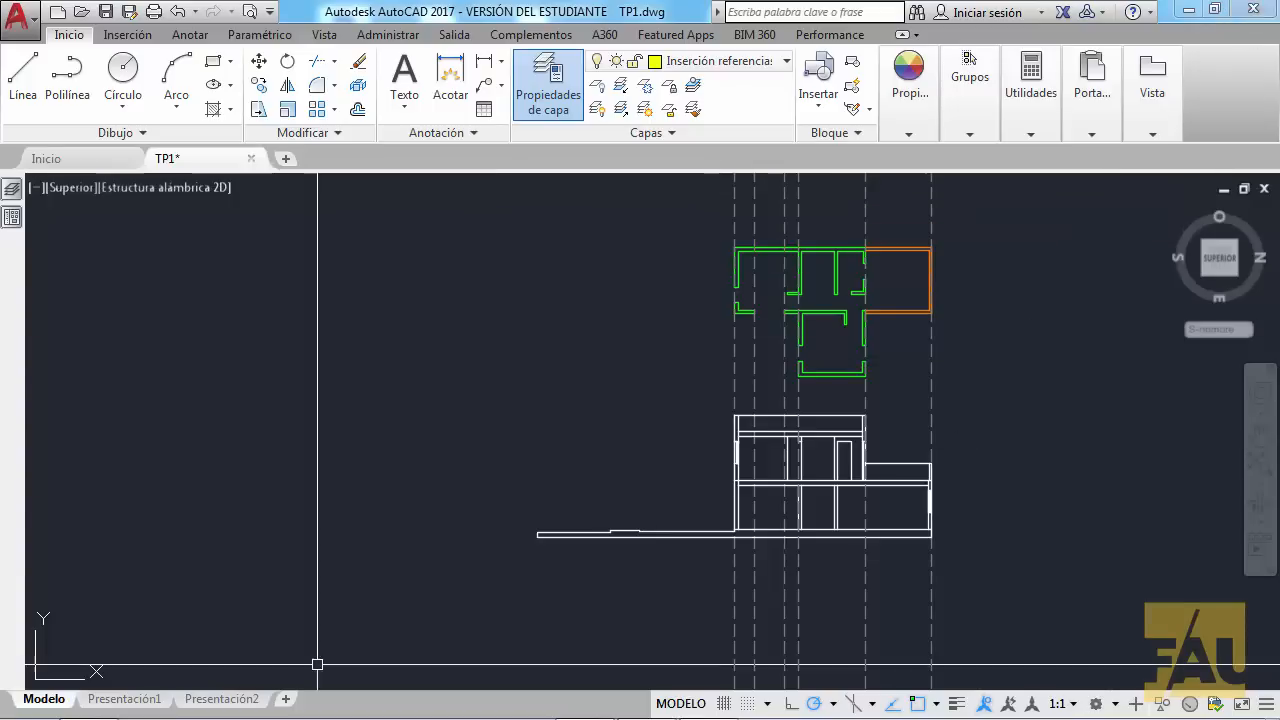
pyautogui.click(28, 20)
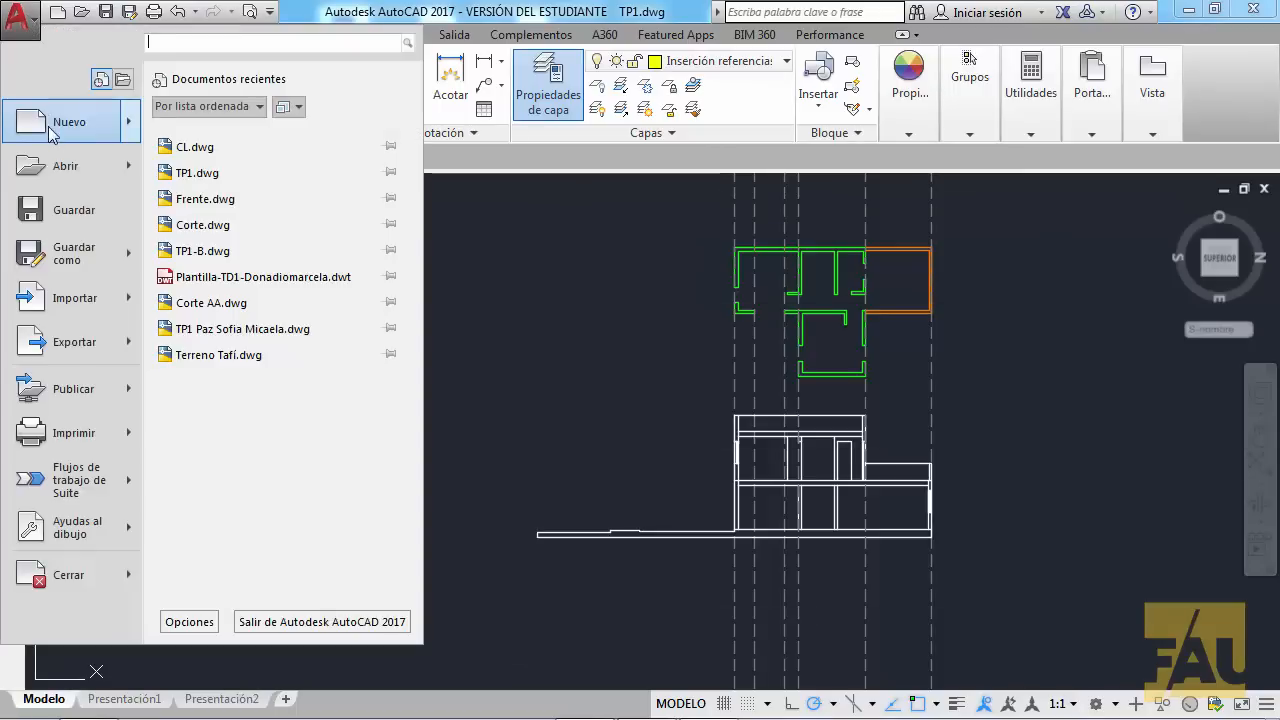
pyautogui.click(203, 146)
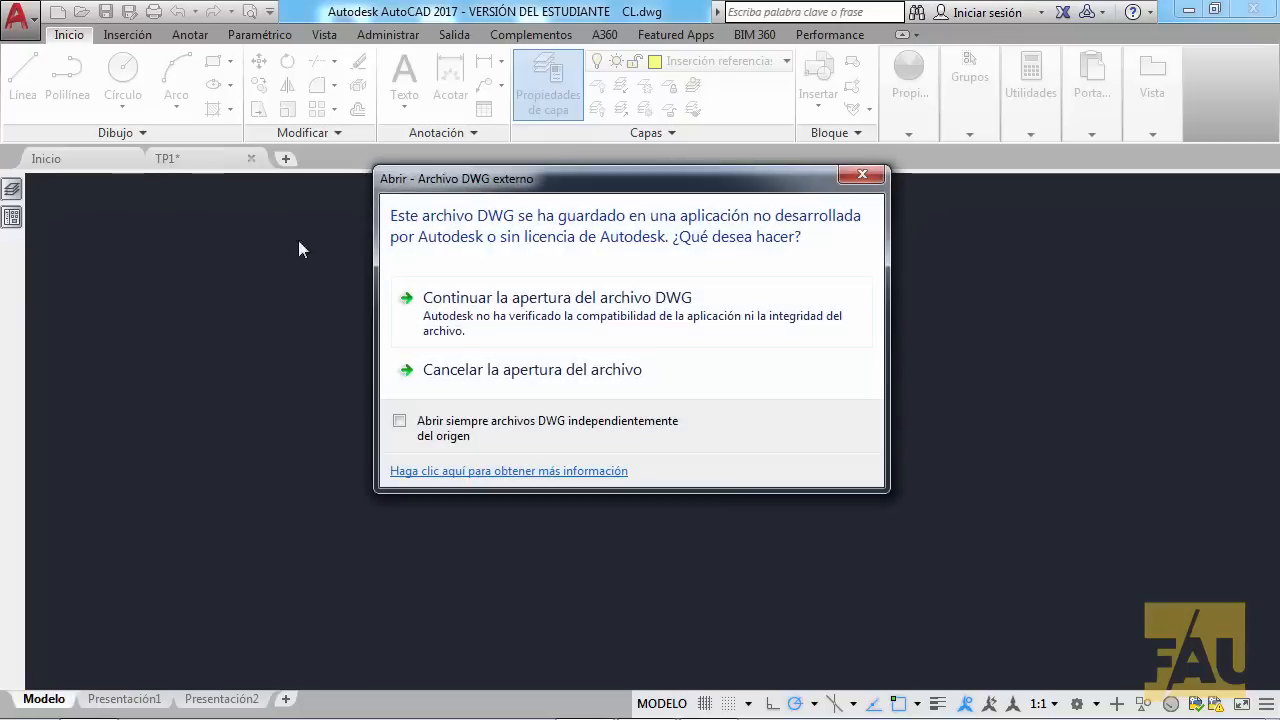
pyautogui.click(444, 300)
pyautogui.moveTo(469, 278)
pyautogui.mouseDown(button='middle')
pyautogui.moveTo(453, 270)
pyautogui.moveTo(452, 285)
pyautogui.mouseUp(button='middle')
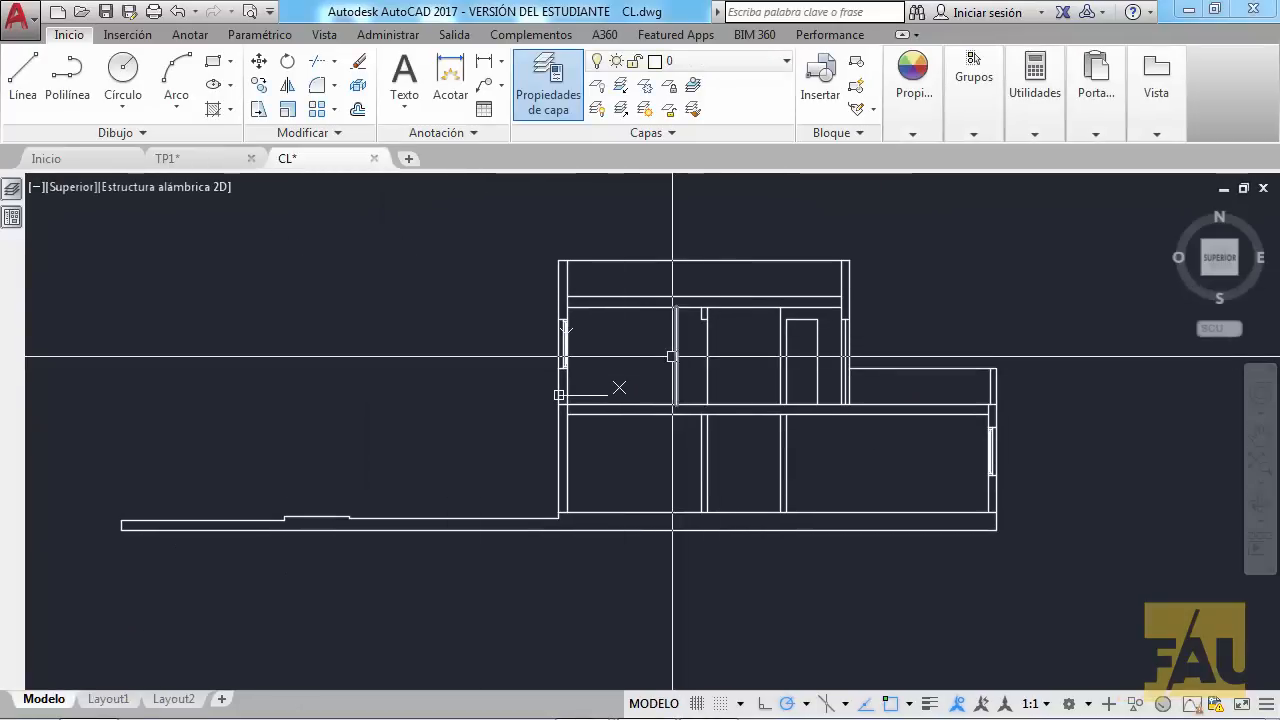
pyautogui.scroll(8, 675, 352)
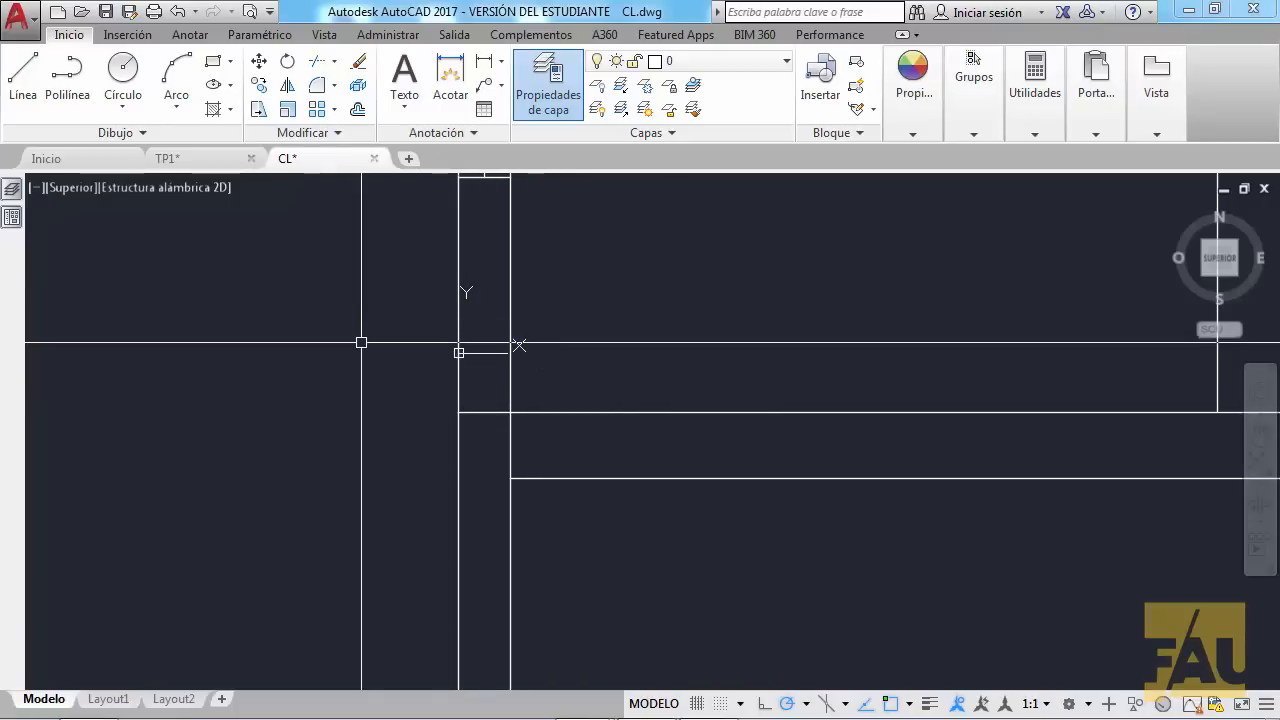
pyautogui.scroll(-5, 547, 342)
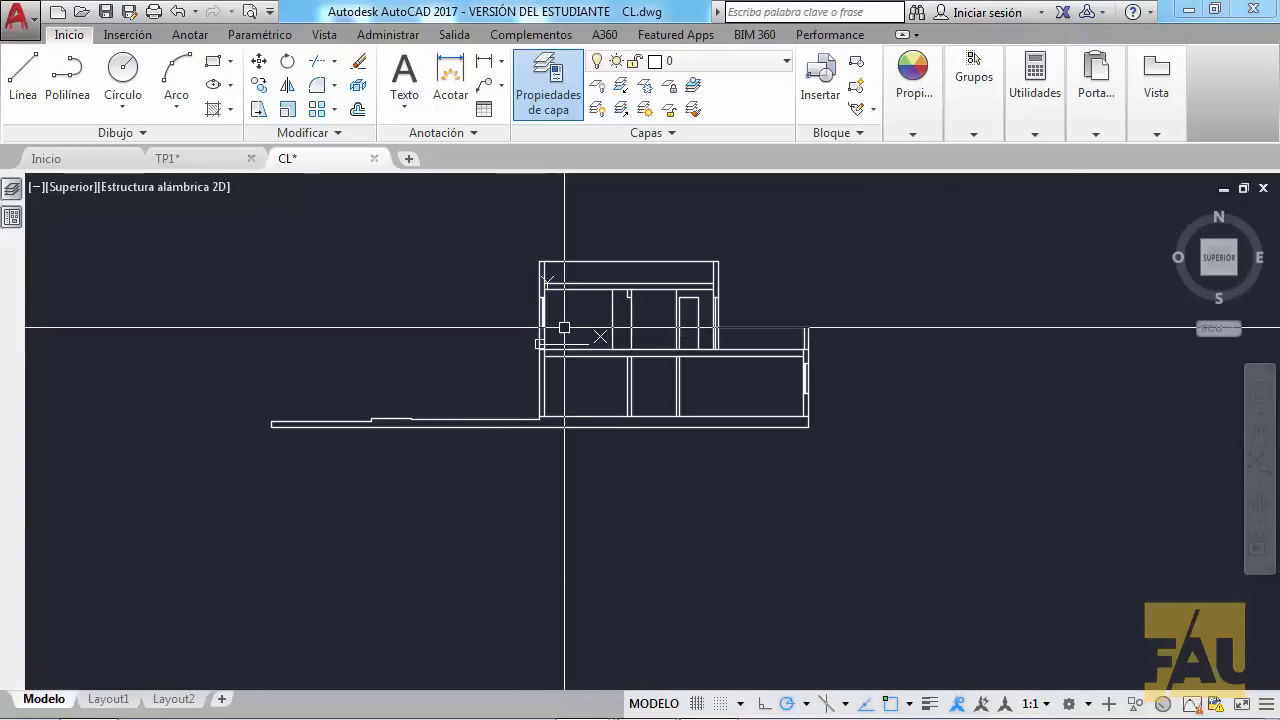
# Turn the SectionCutEdges layer off and on again, then ProfileEdges, to examine which section lines each one holds.
pyautogui.click(781, 61)
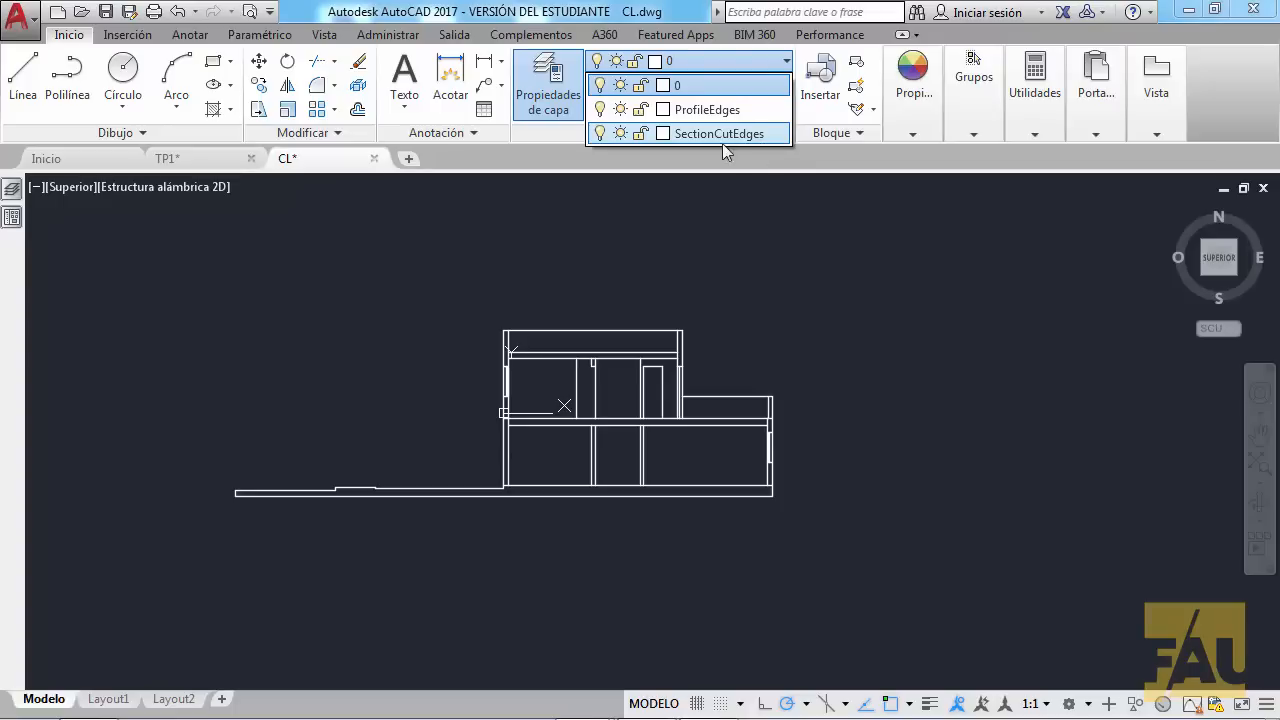
pyautogui.click(600, 133)
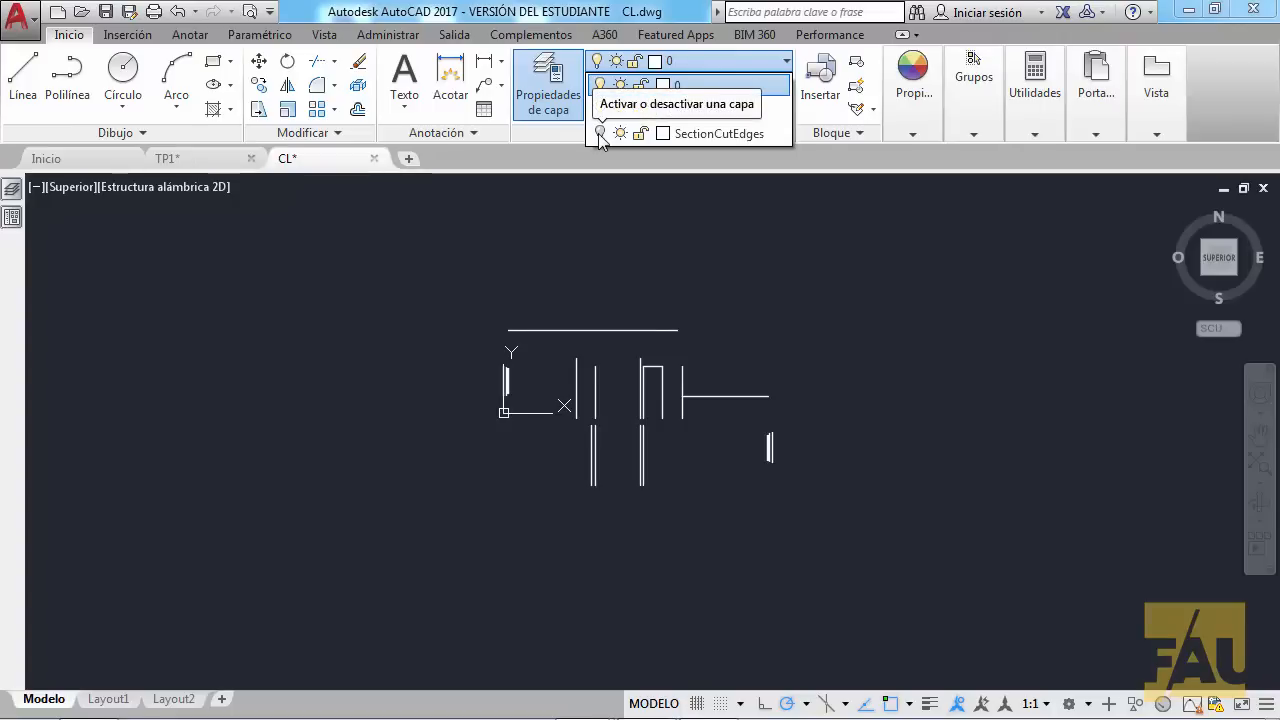
pyautogui.click(600, 133)
pyautogui.click(600, 109)
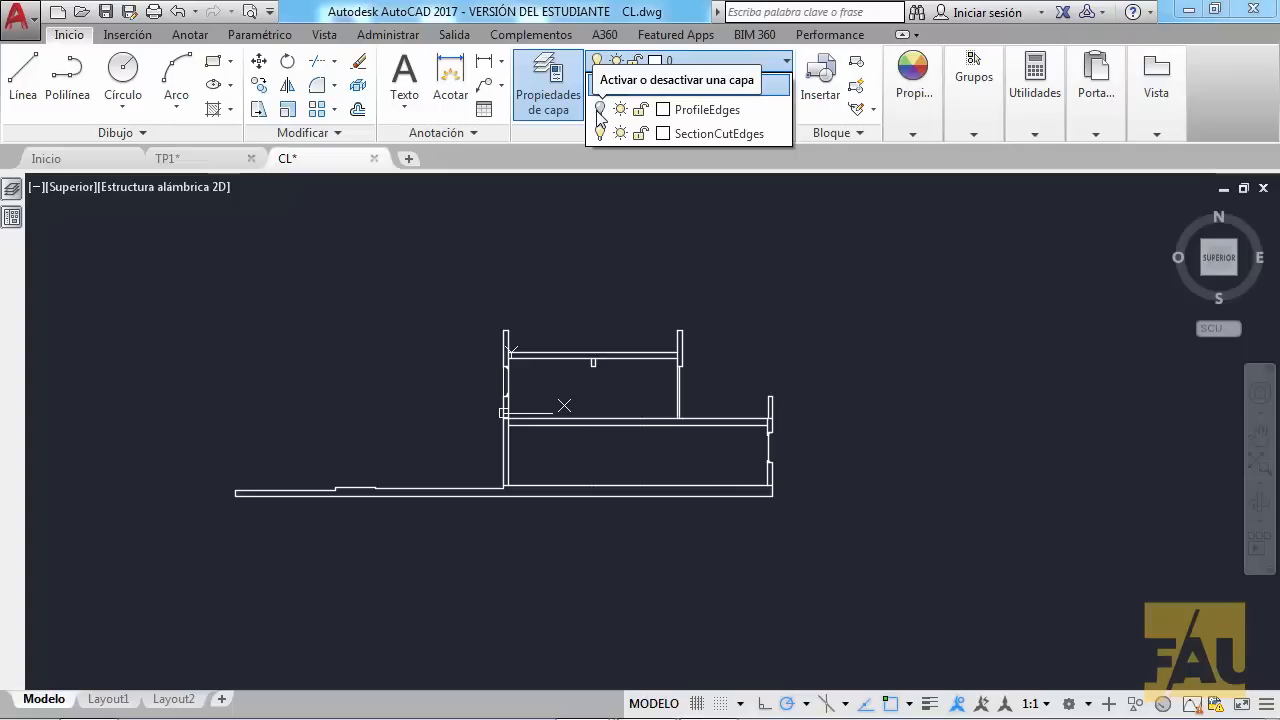
pyautogui.click(600, 109)
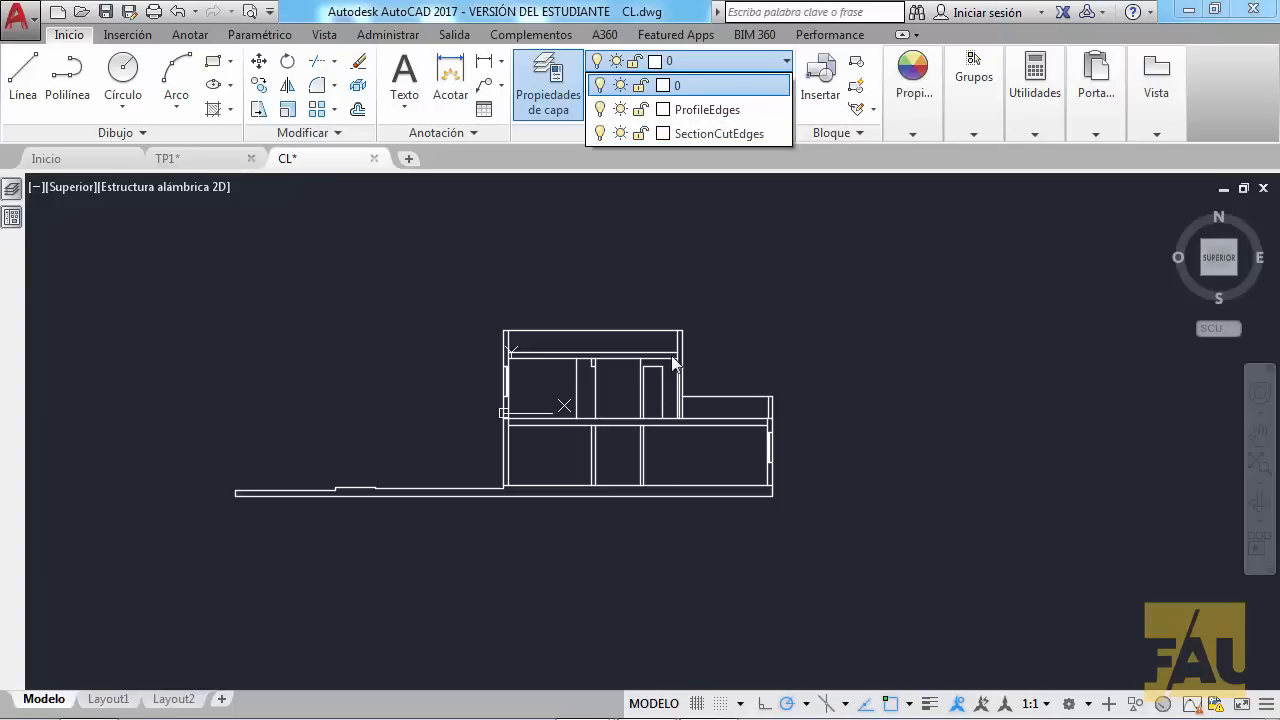
pyautogui.click(669, 277)
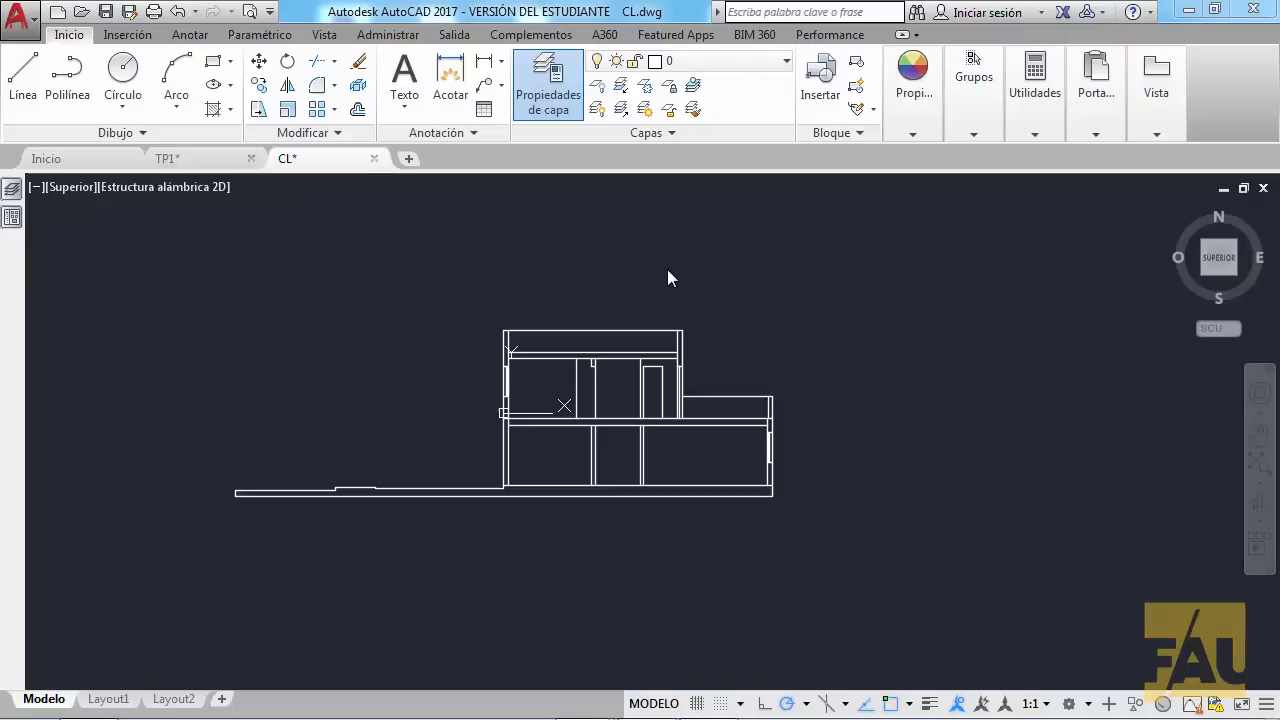
# Return to the TP1 drawing, check its layer list and the inserted section block, and leave the block deselected.
pyautogui.click(205, 158)
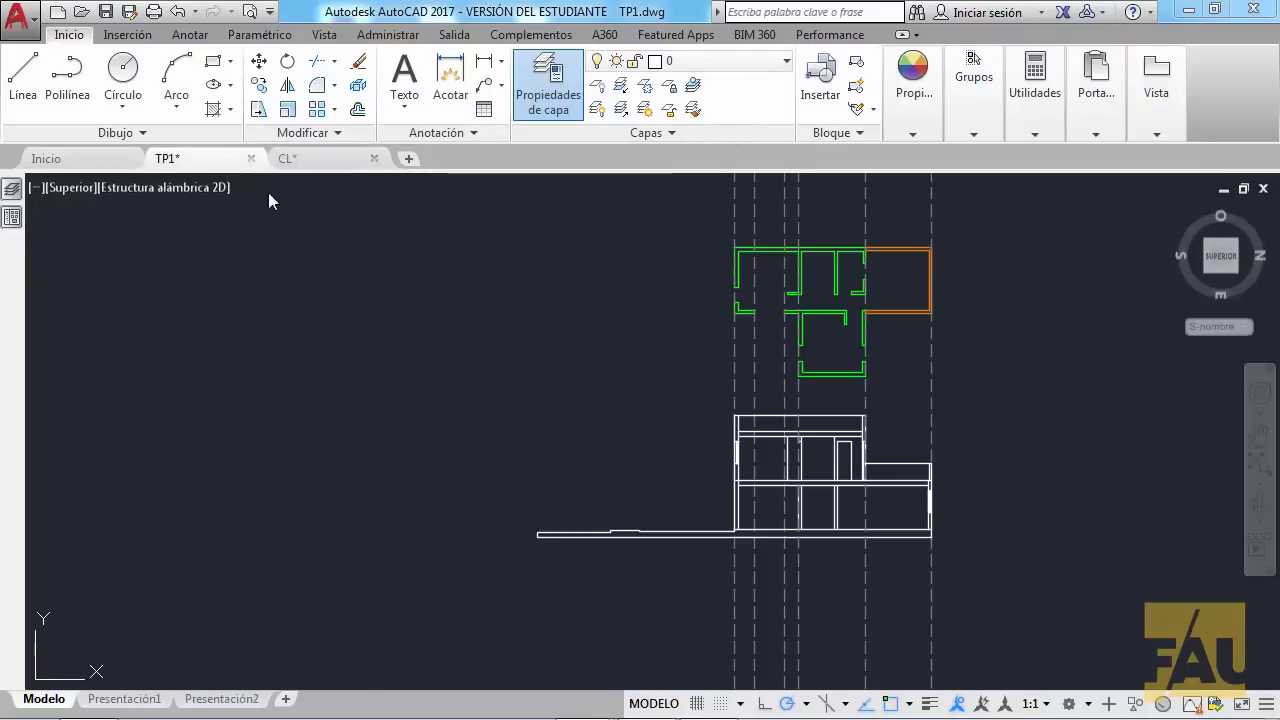
pyautogui.click(786, 61)
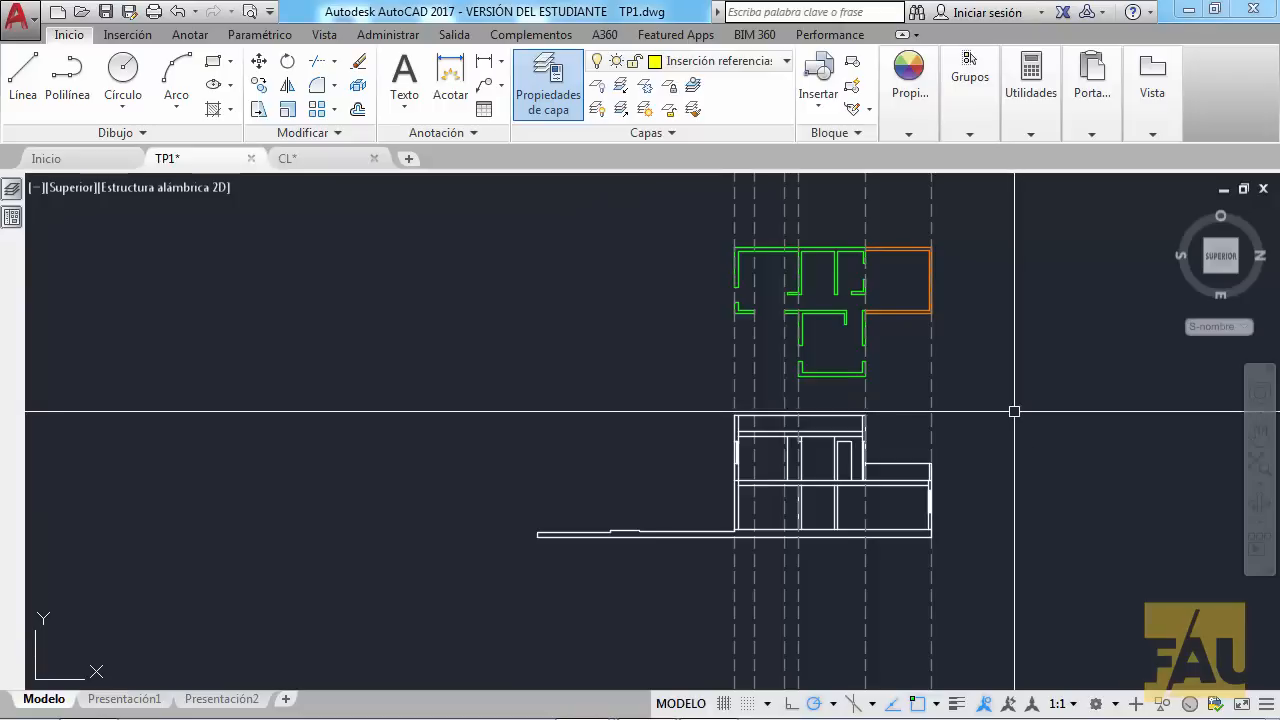
pyautogui.moveTo(992, 400); pyautogui.dragTo(914, 294, button='middle')
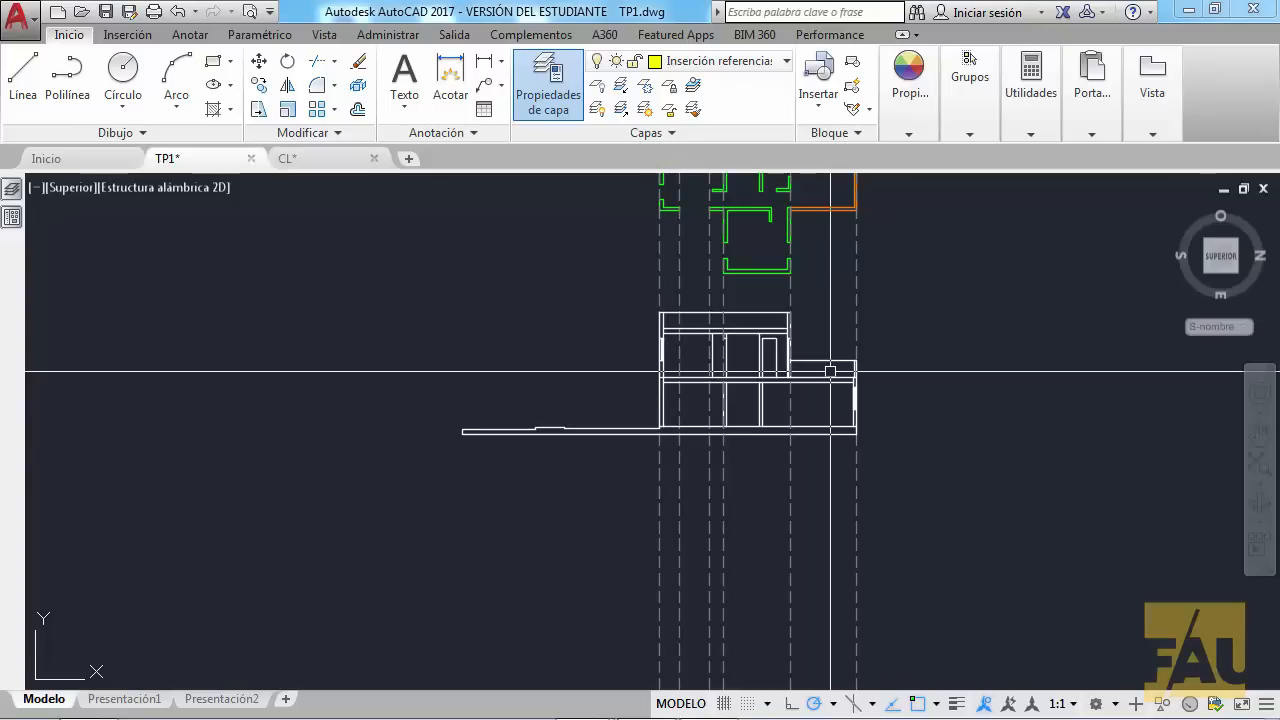
pyautogui.click(822, 366)
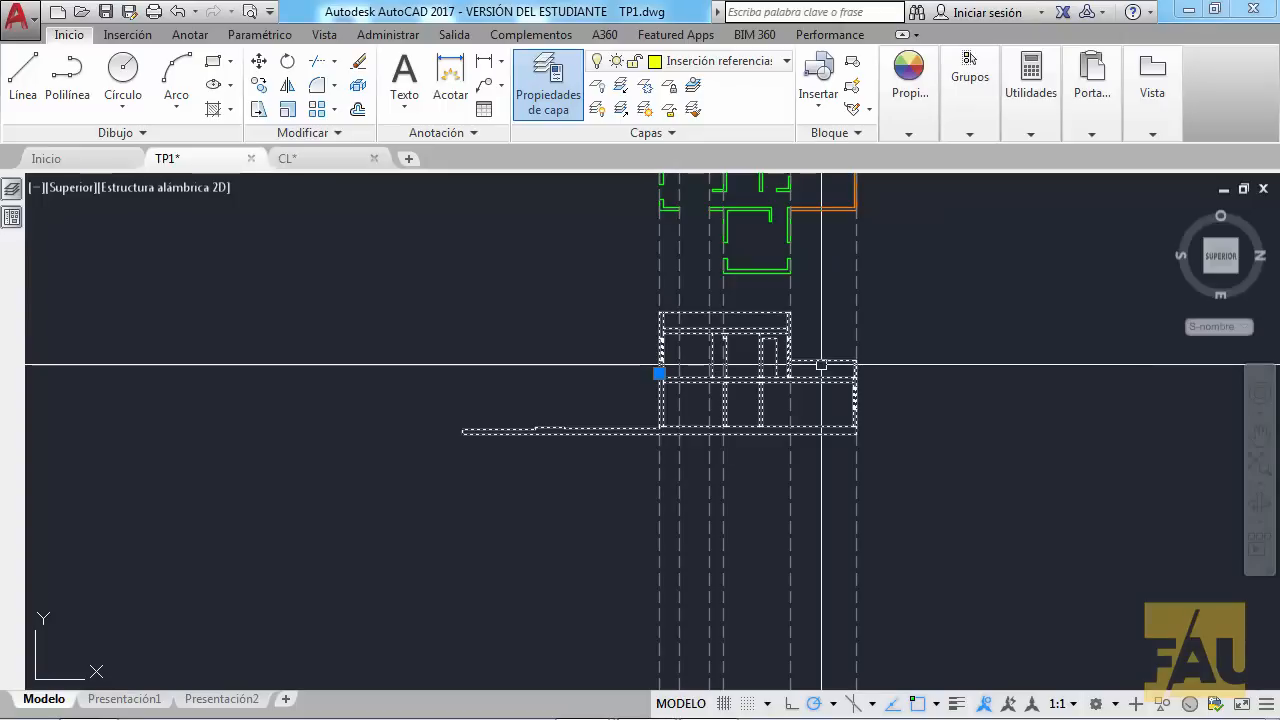
pyautogui.press('Escape')
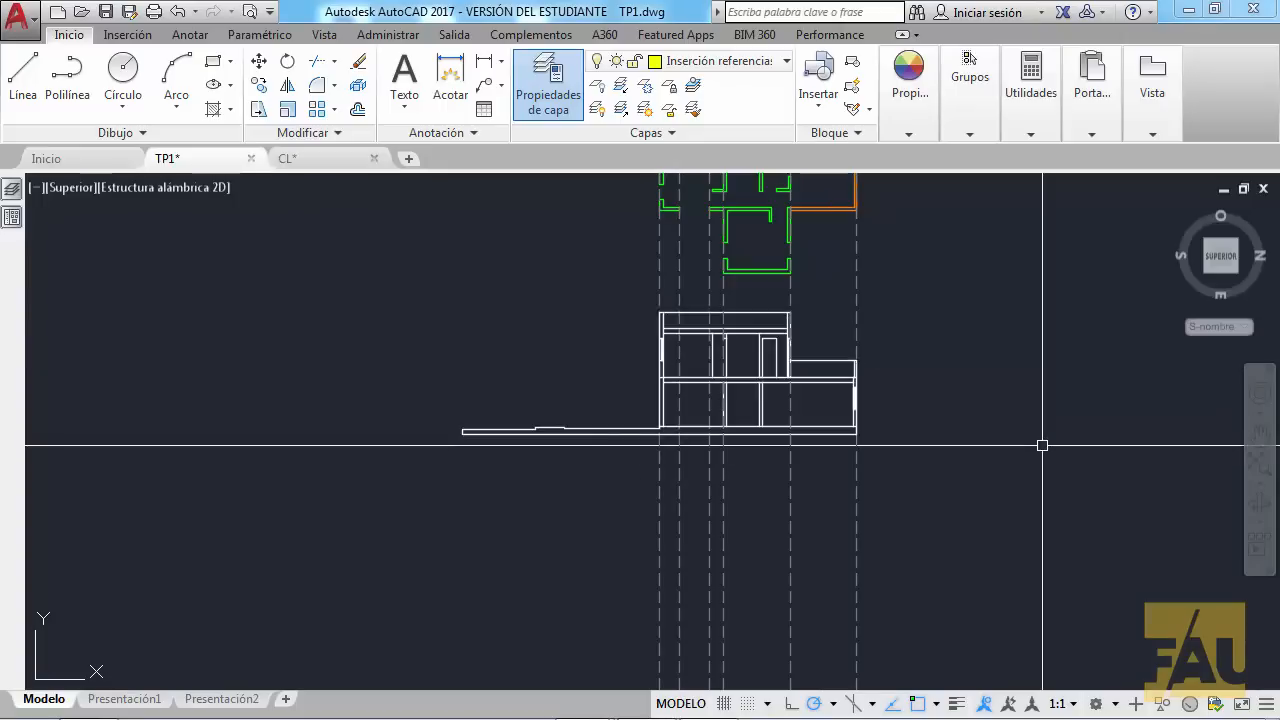